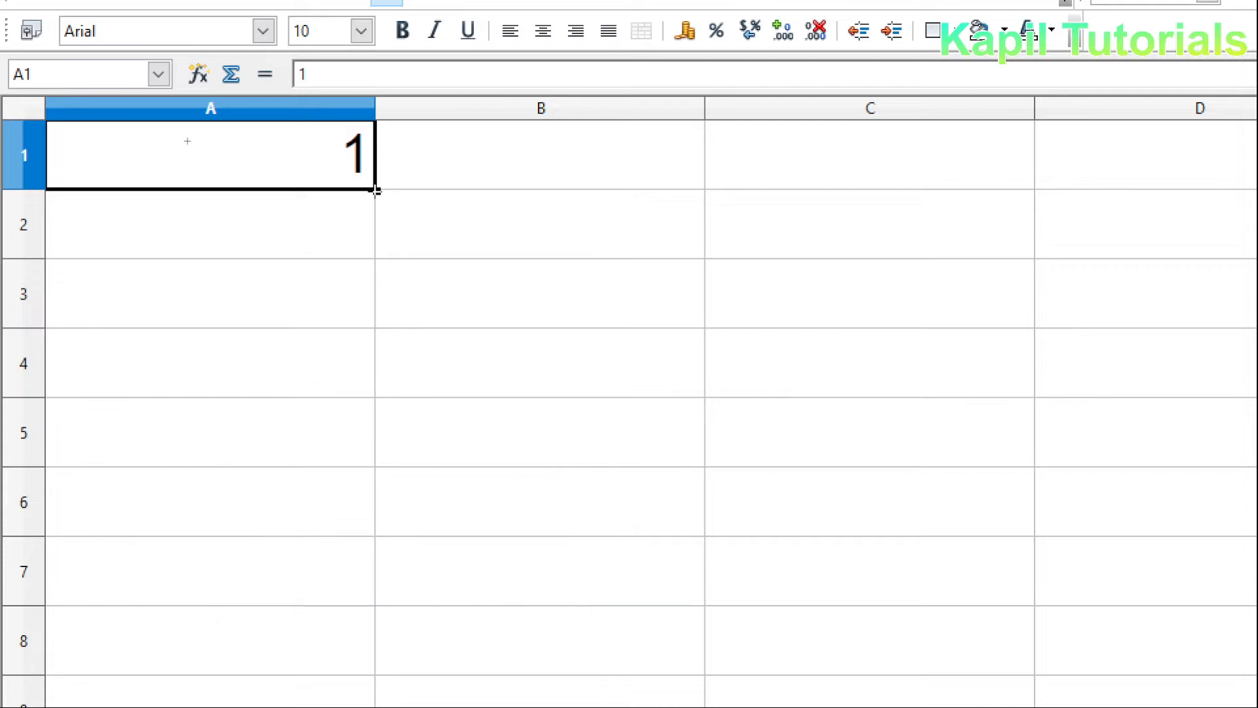
scroll(377, 191, down, 3)
scroll(377, 191, up, 3)
key(ctrl+2)
mouse_move(368, 185)
mouse_down()
mouse_move(374, 208)
mouse_move(392, 212)
mouse_up()
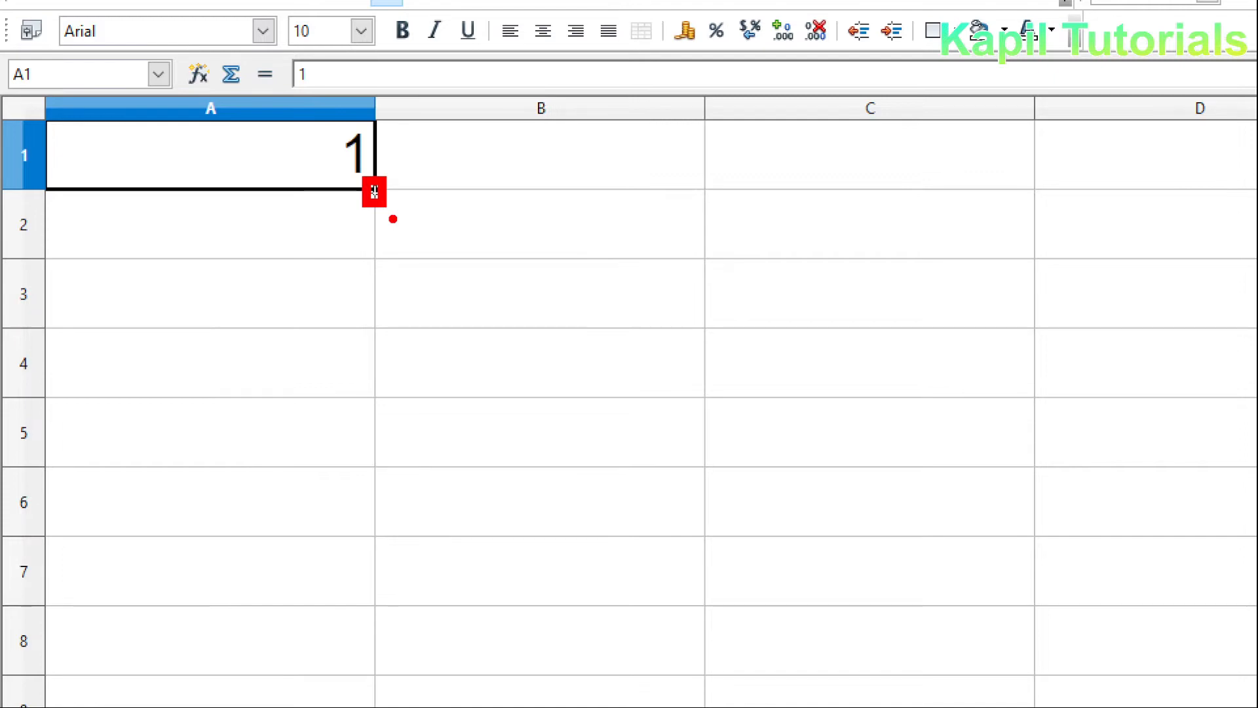
key(Escape)
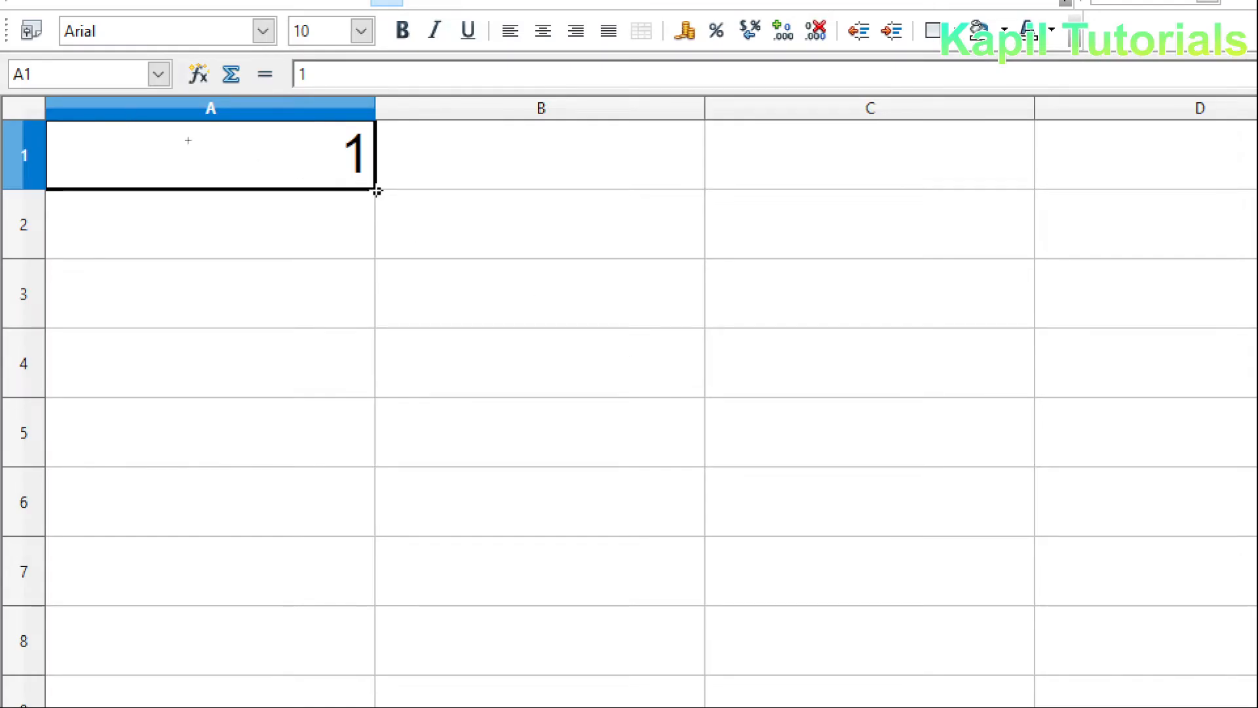
Auto-fill the number series from cell A1 down to A4.
drag(378, 191, 371, 374)
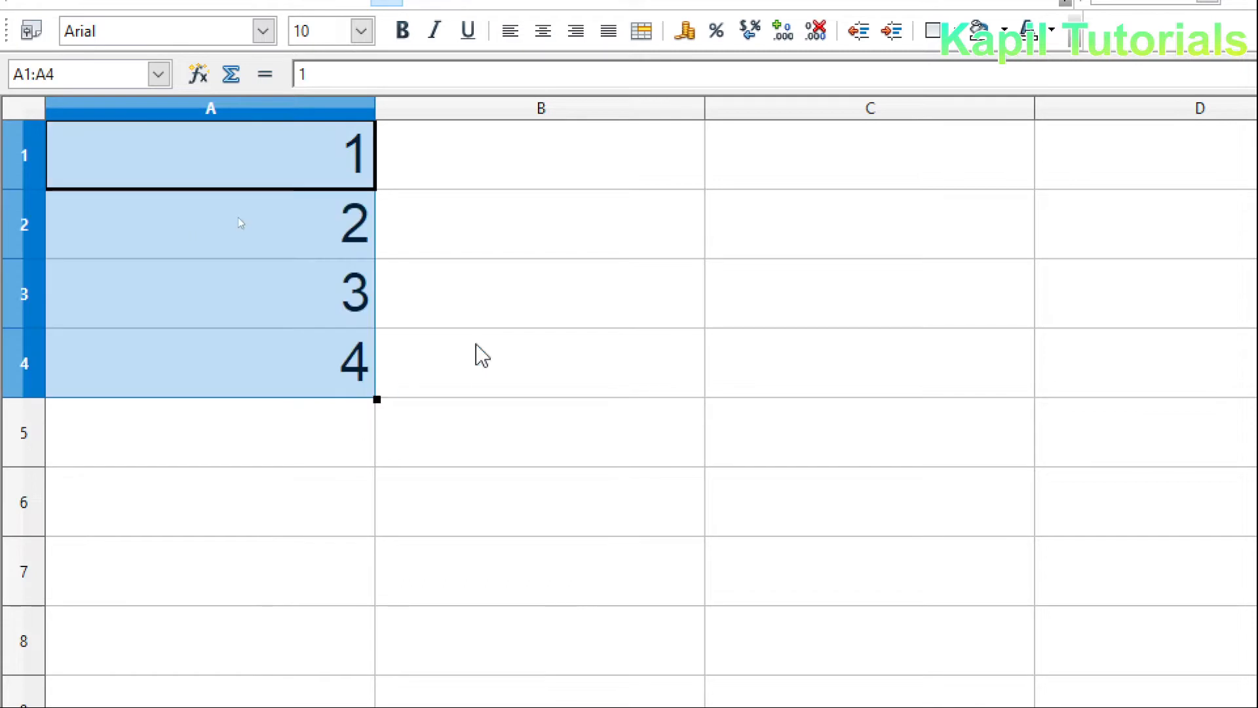
click(313, 173)
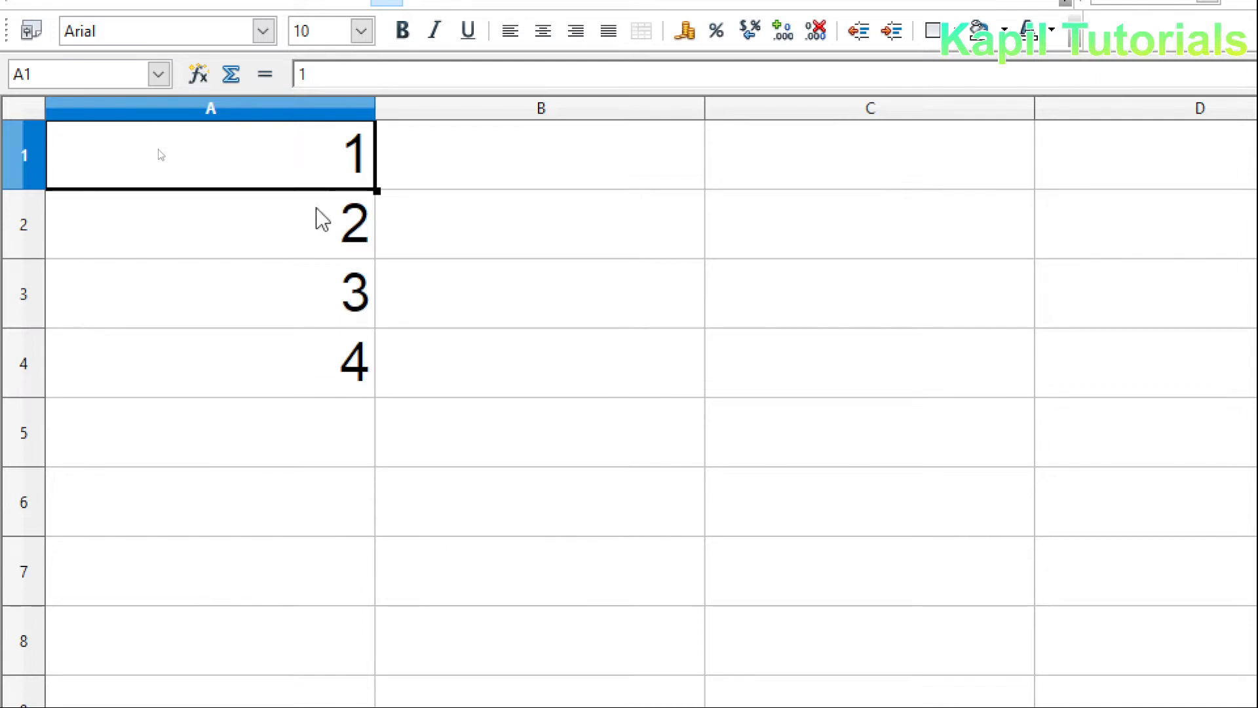
click(346, 232)
Enter 1 in cell B1 and 3 in cell B2.
click(497, 172)
text(1)
key(Return)
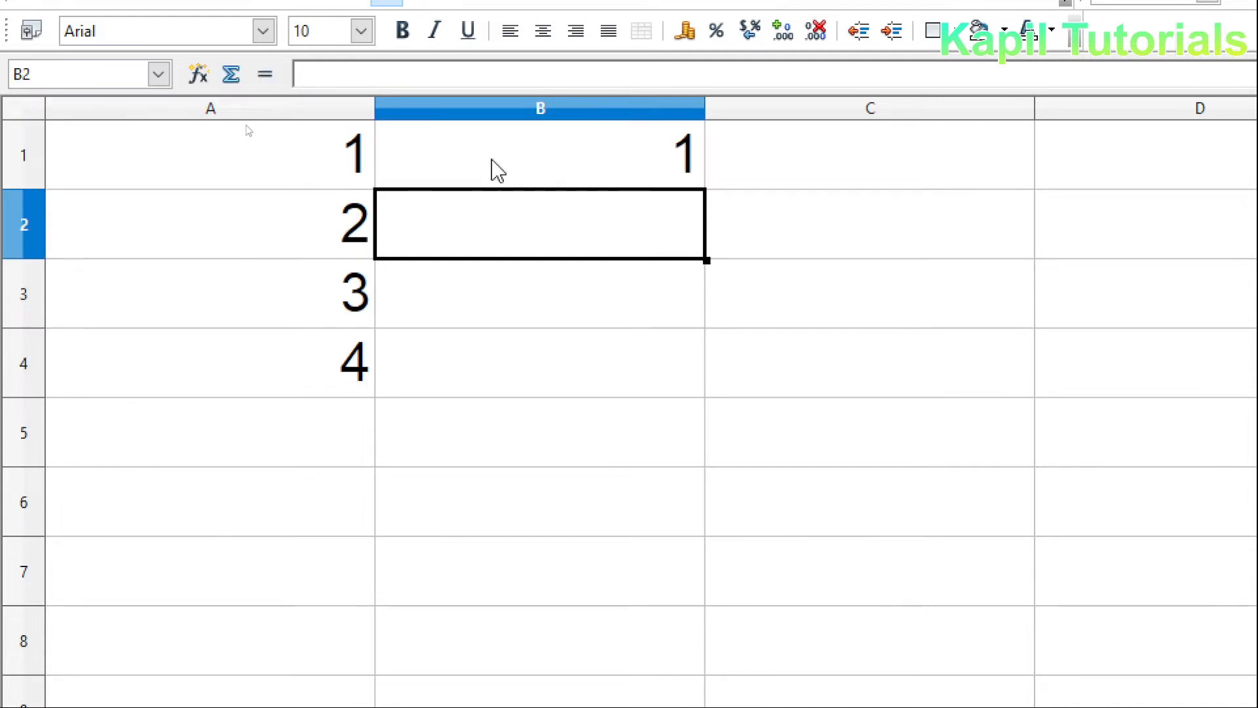
text(3)
key(Return)
Extend the series in B1:B2 down to B5 with auto-fill.
drag(629, 158, 632, 206)
drag(633, 156, 618, 205)
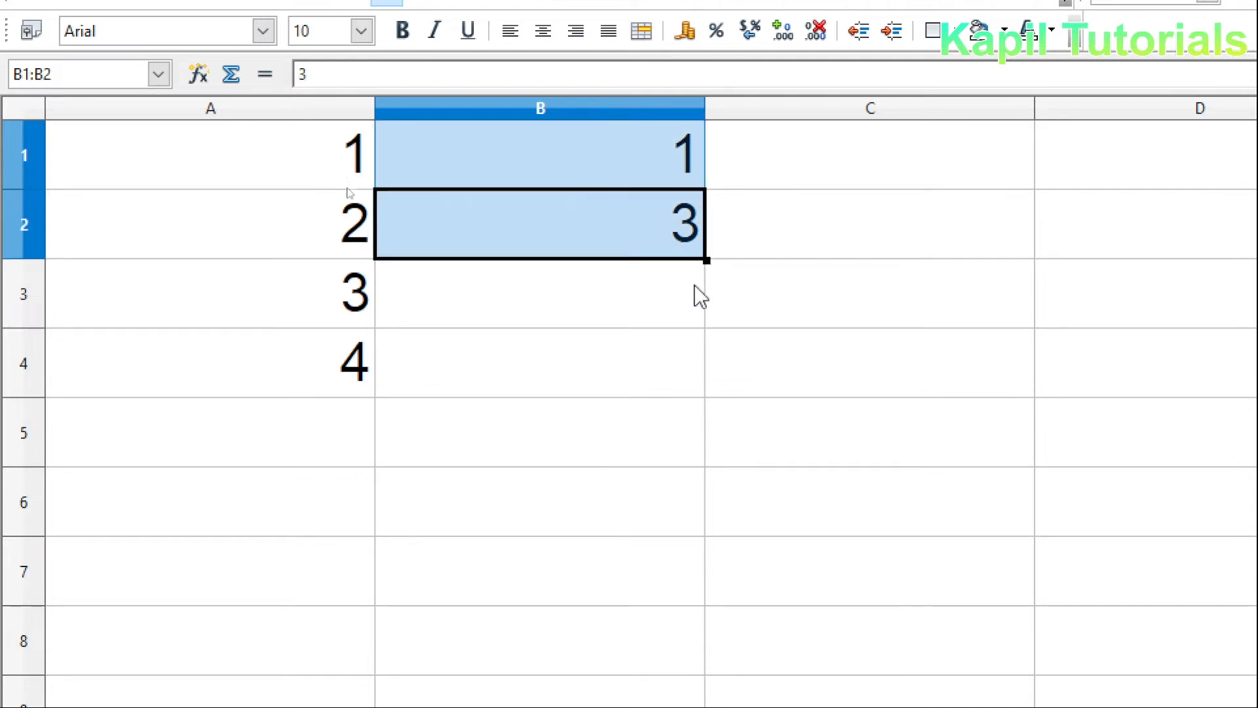
drag(706, 260, 687, 452)
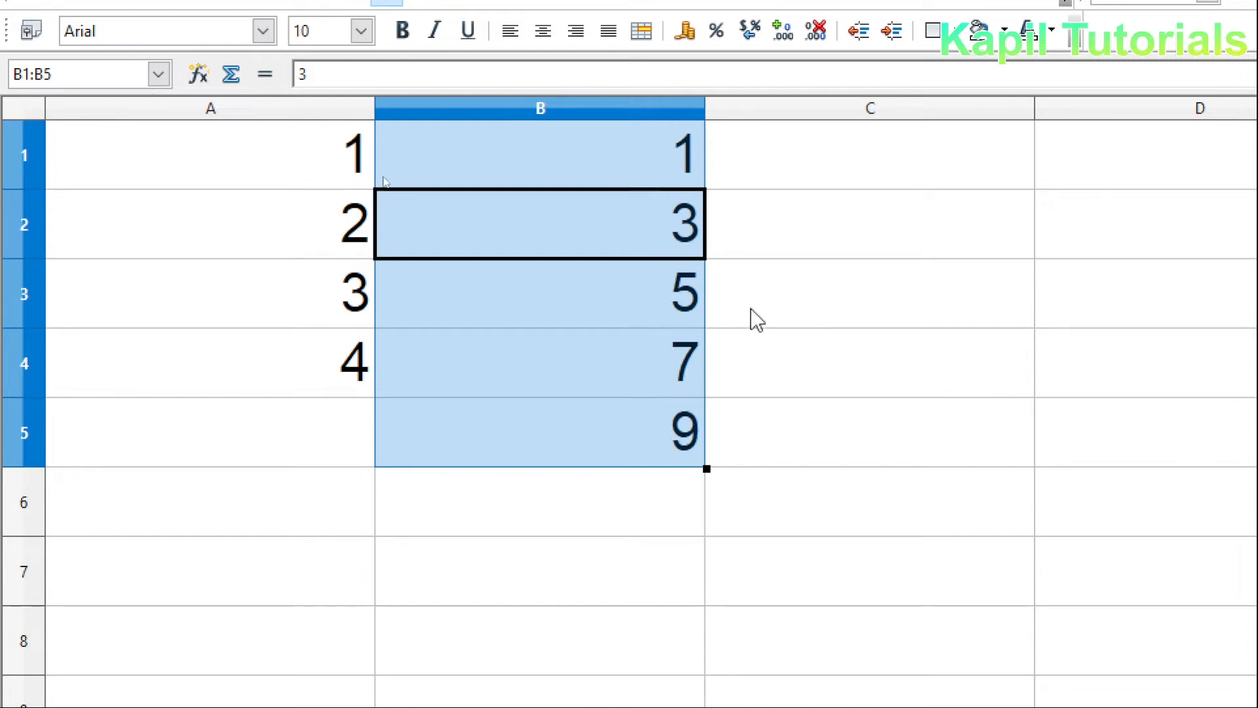
Enter 1 in cell C1 and auto-fill the series down to C5.
click(821, 163)
text(1)
key(Return)
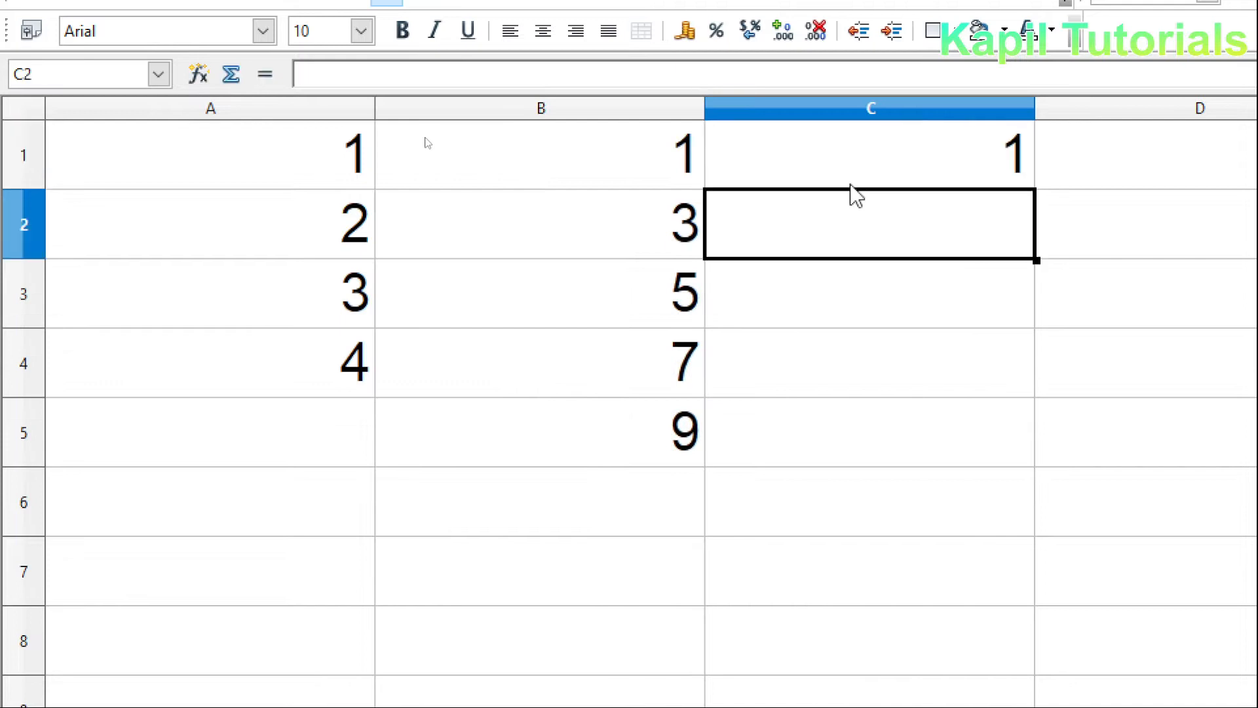
click(955, 172)
drag(1036, 232, 1009, 512)
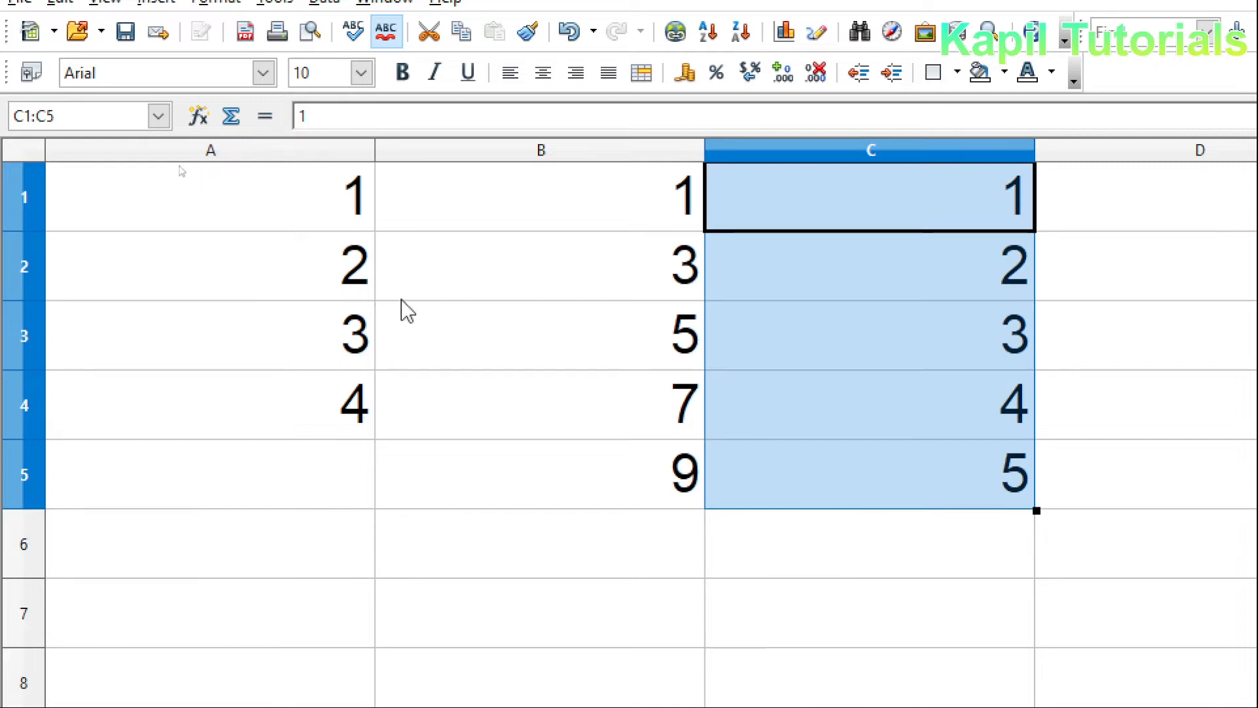
Clear all the numbers from the range A1:C5.
drag(329, 219, 890, 488)
key(BackSpace)
click(1070, 537)
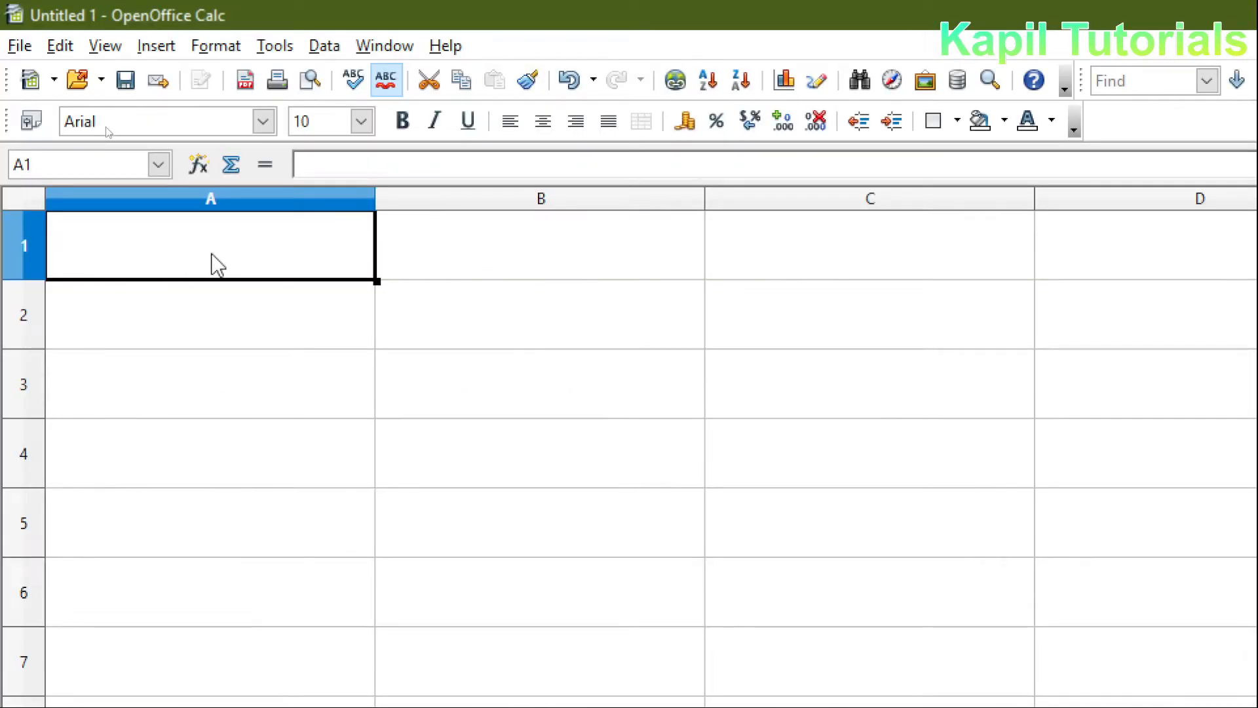
Enter 1 in cell A1 and 2 in cell B1.
text(1)
key(Return)
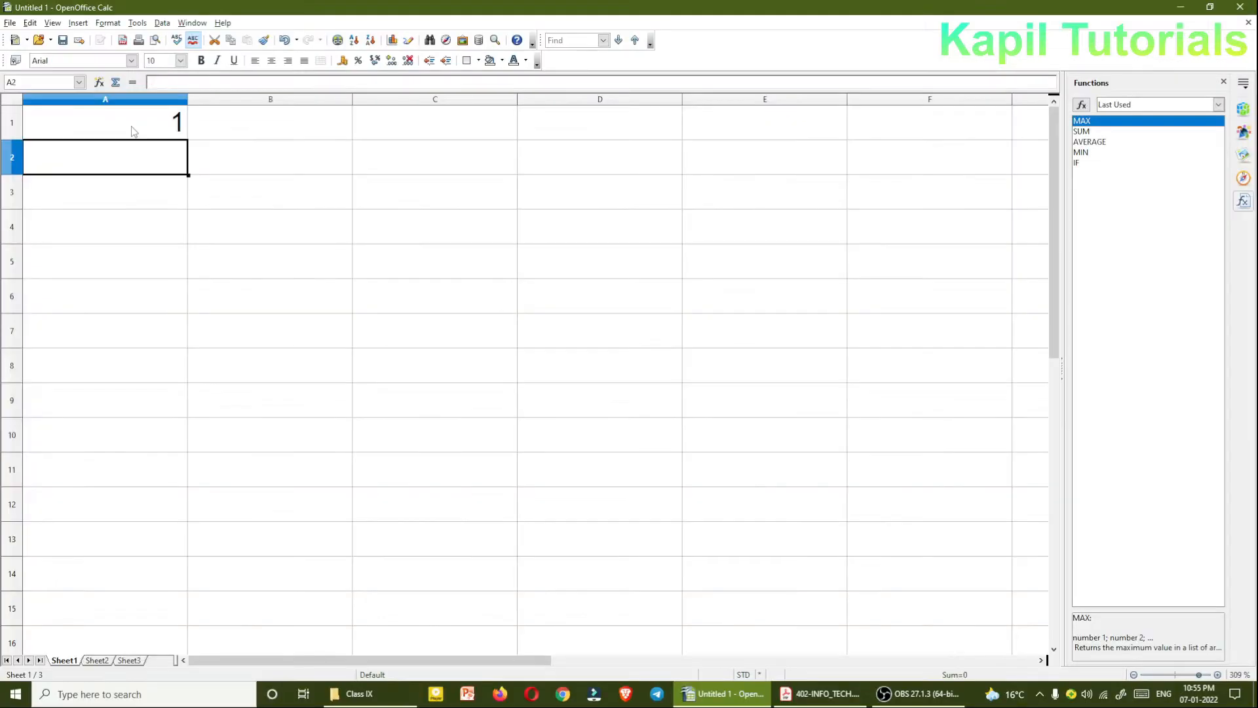
key(Up)
key(Right)
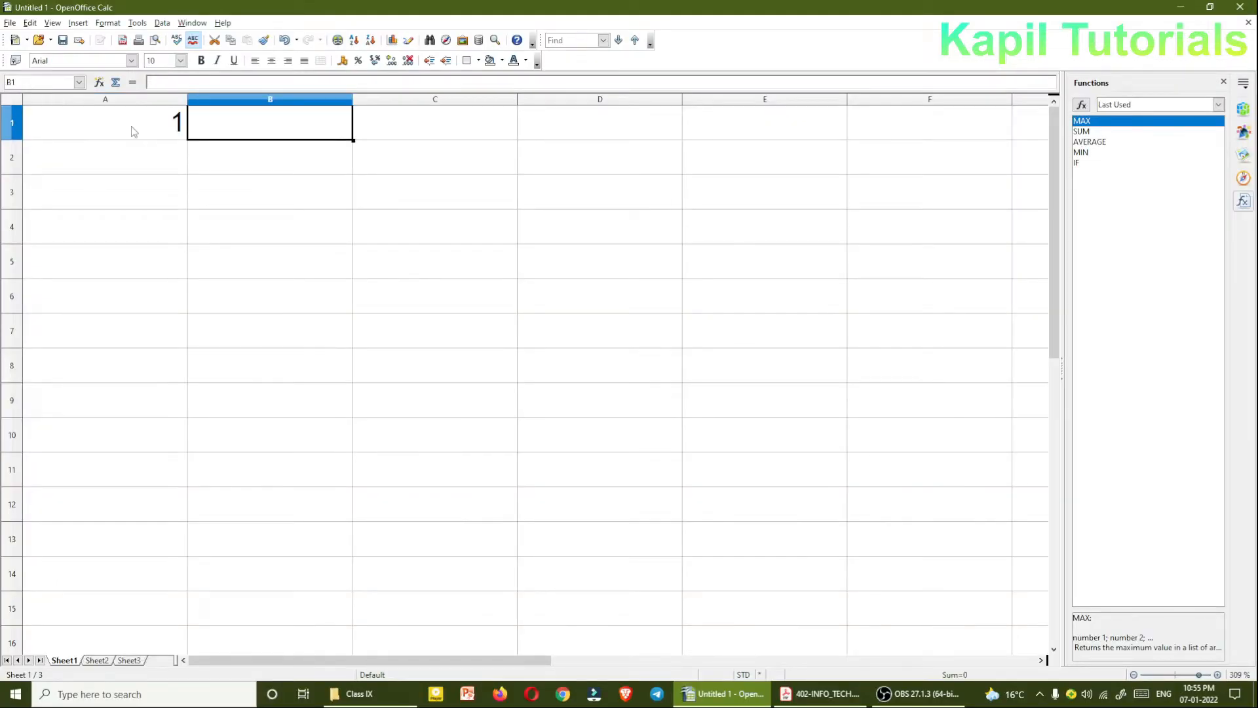
text(2)
key(Return)
Start a formula in cell C1 with an equals sign.
key(Up)
key(Right)
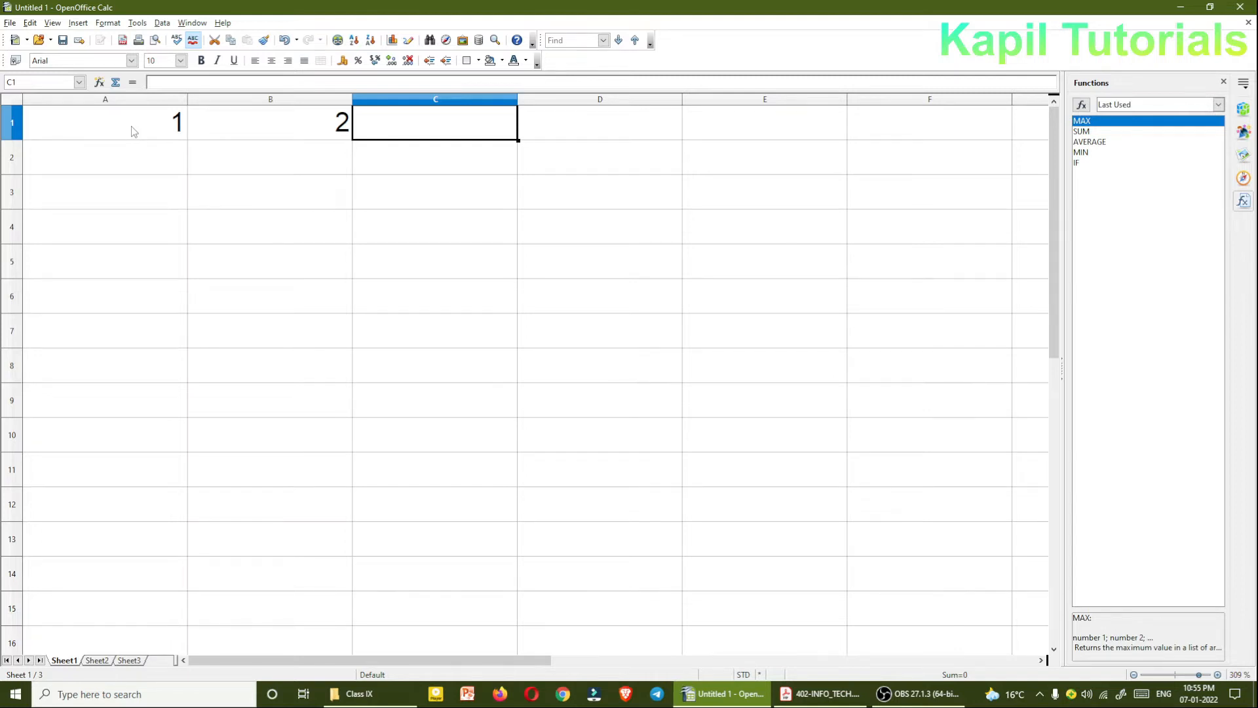
text(=)
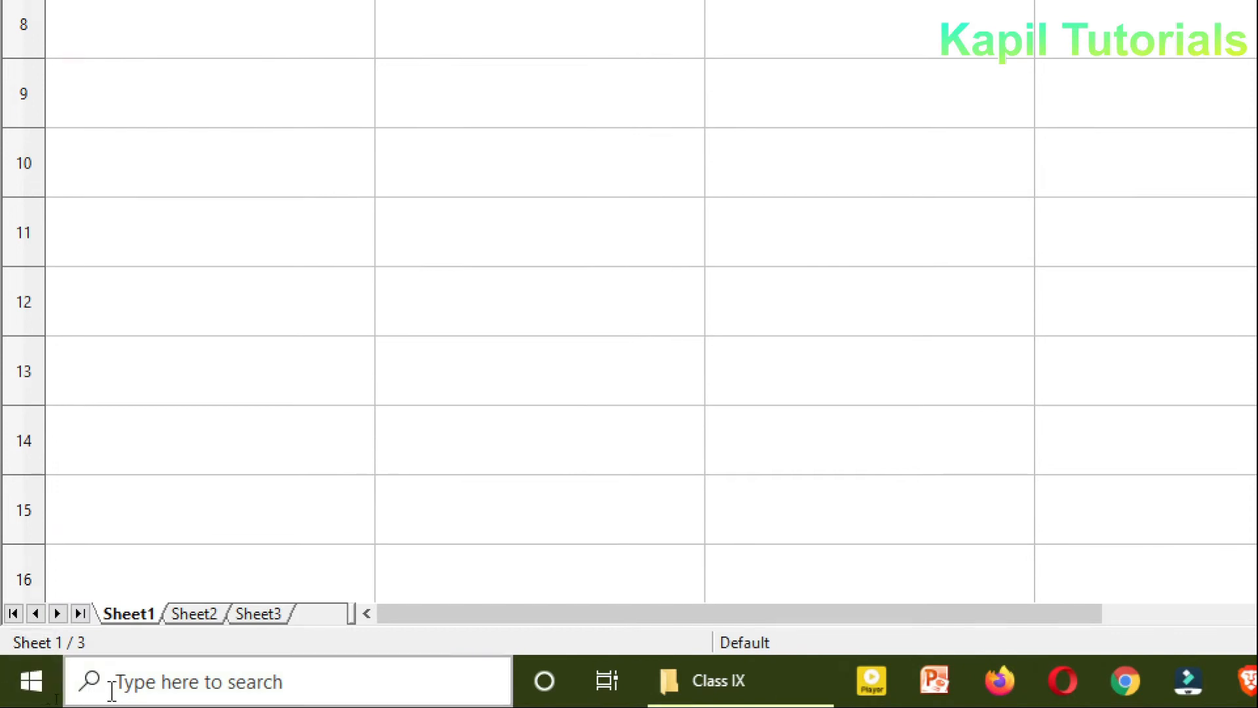
Find and open the Windows On-Screen Keyboard, and move its window higher over the spreadsheet.
click(122, 689)
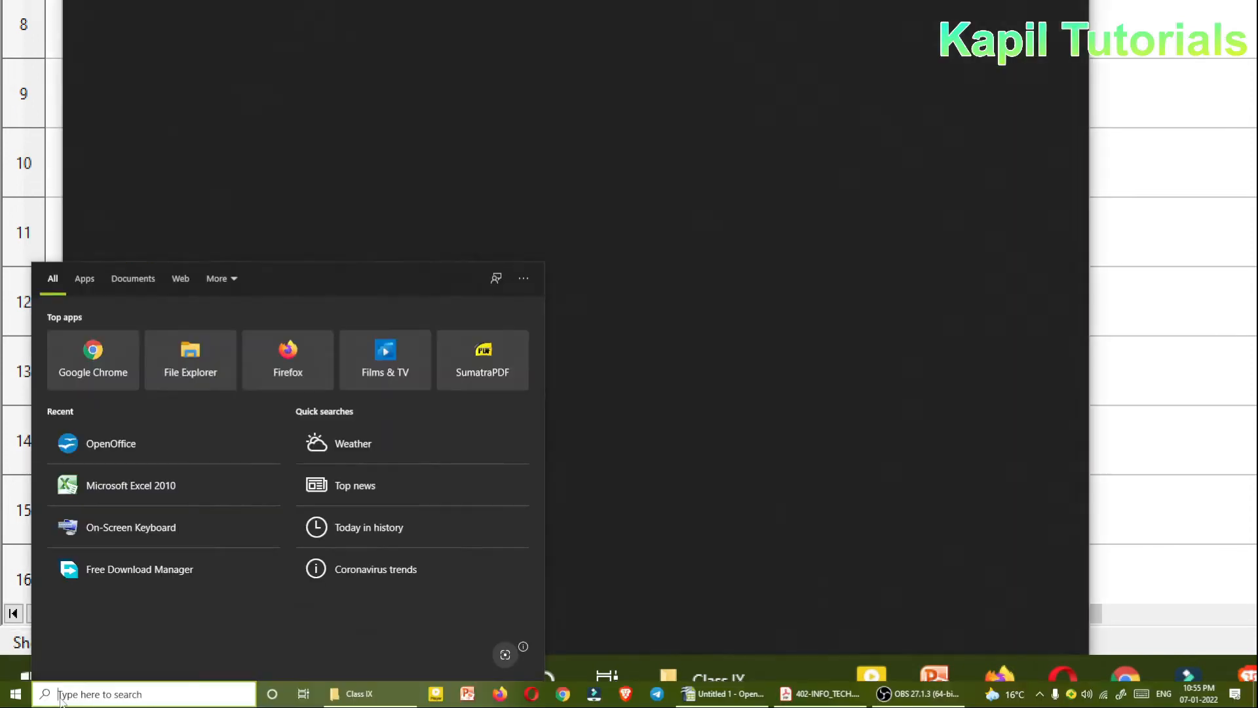
text(key)
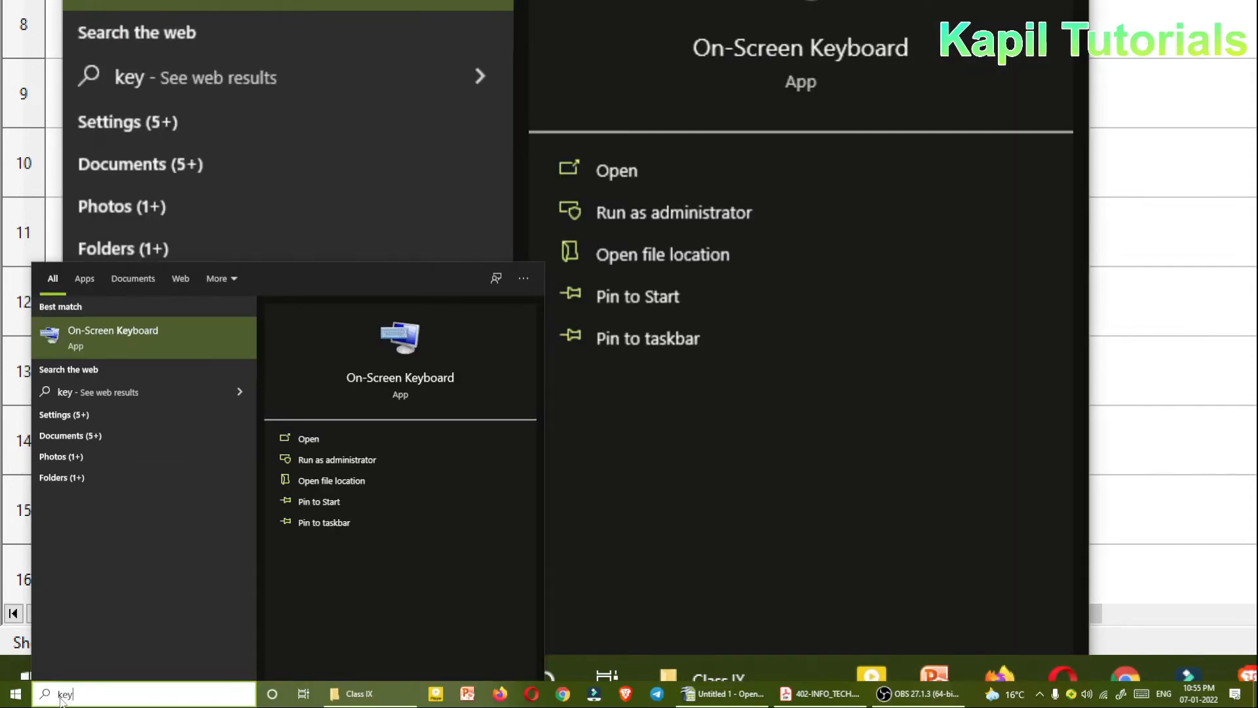
click(98, 344)
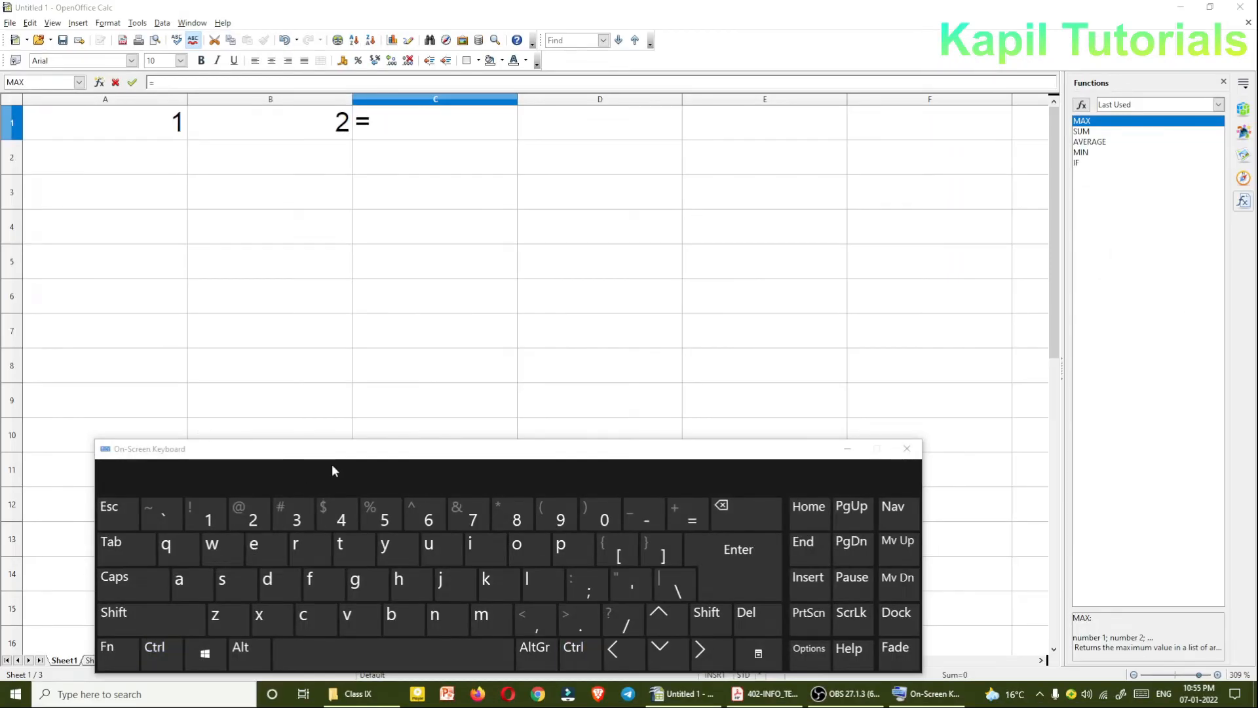
drag(333, 459, 377, 282)
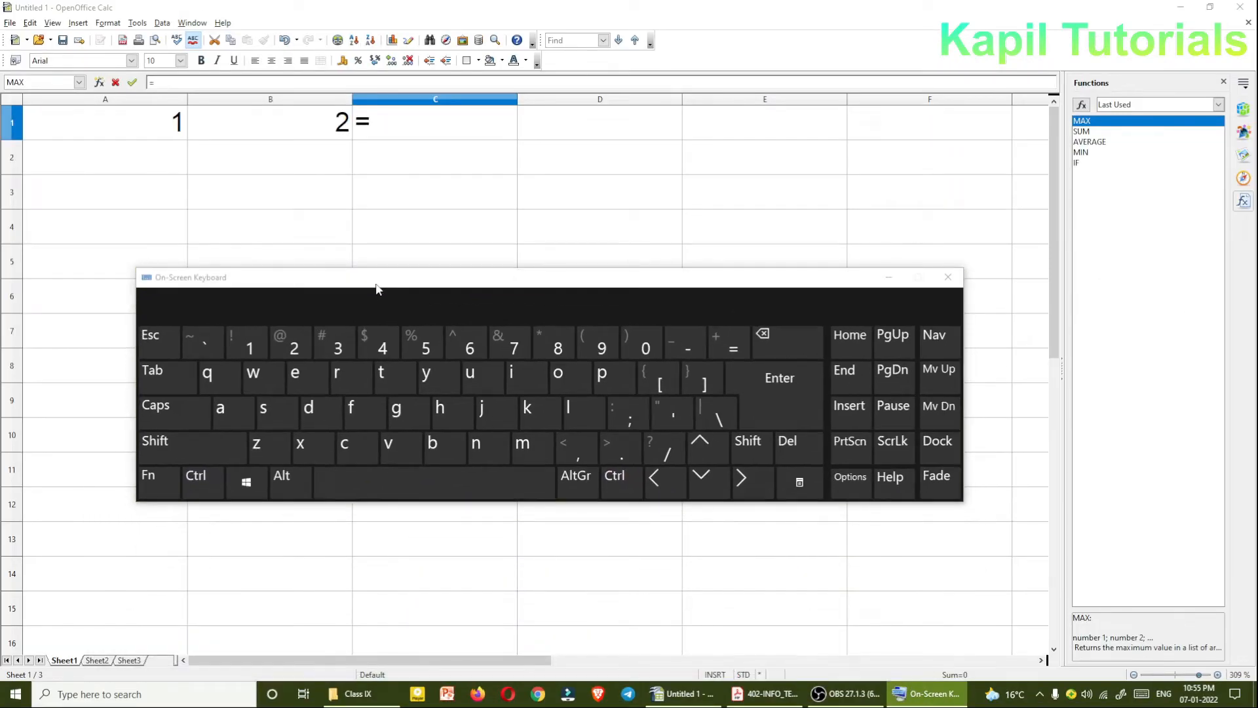
Complete the formula in cell C1 as =1*2.
click(401, 116)
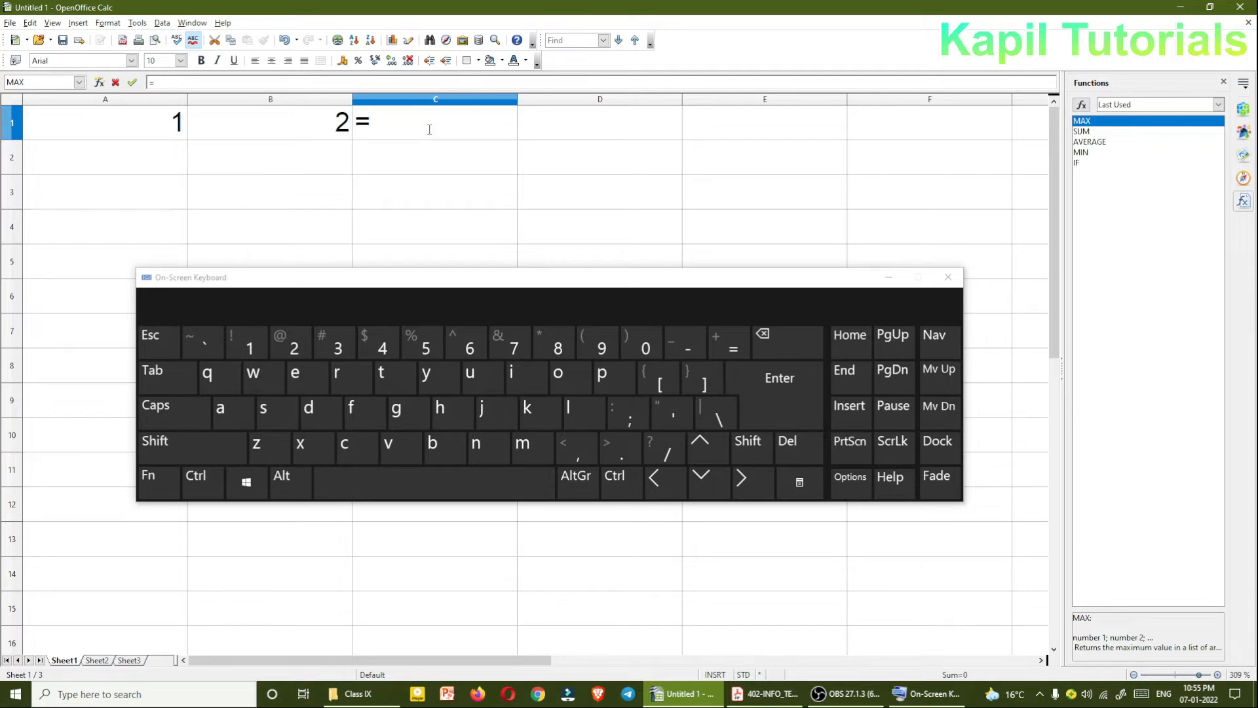
text(1)
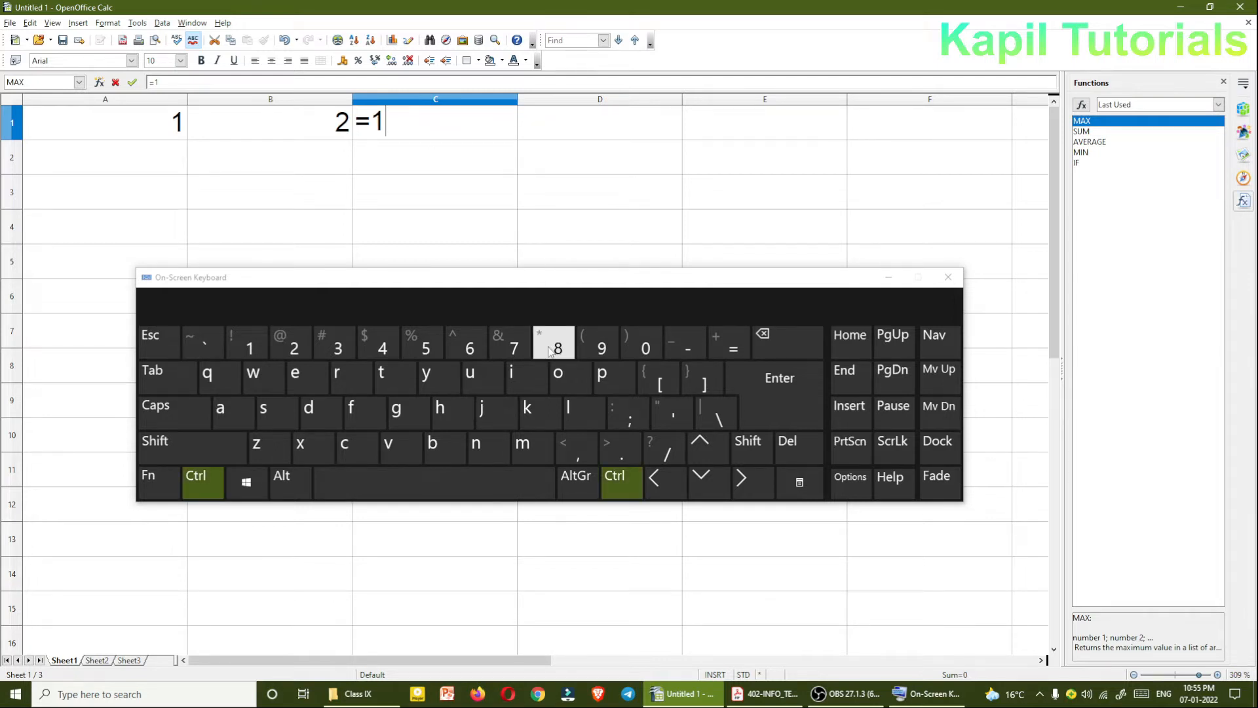
key(ctrl+1)
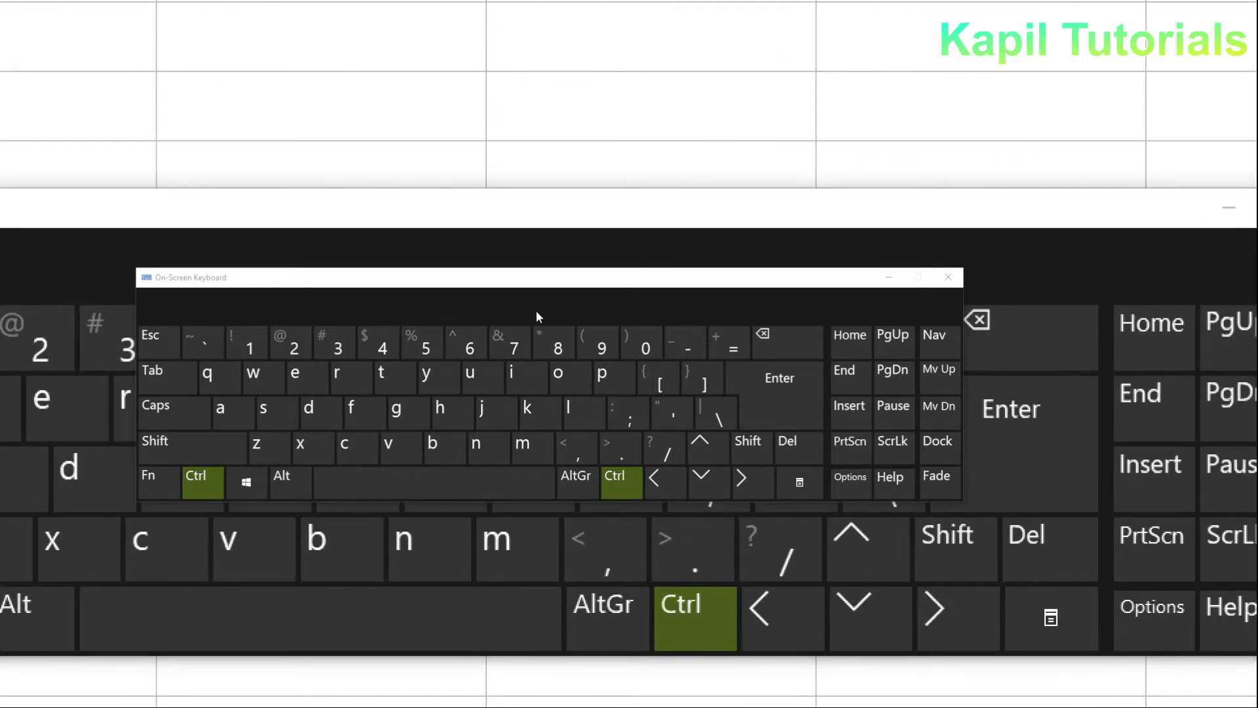
key(Escape)
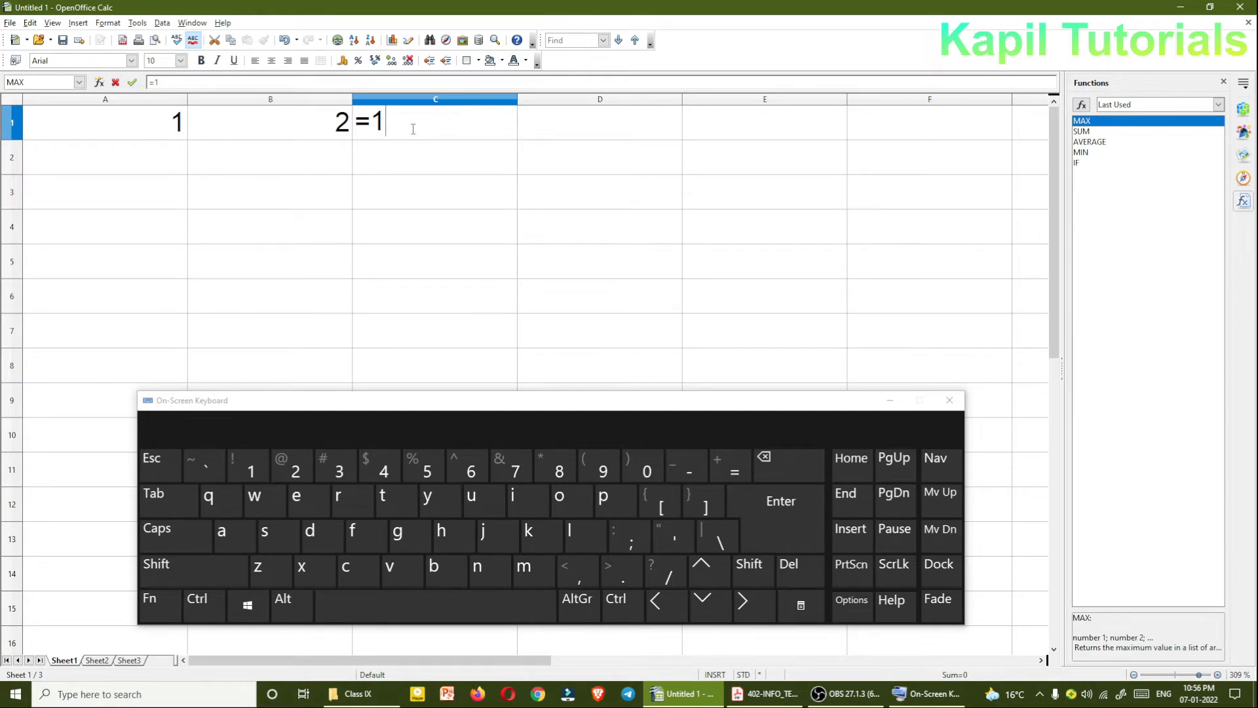
key(shift)
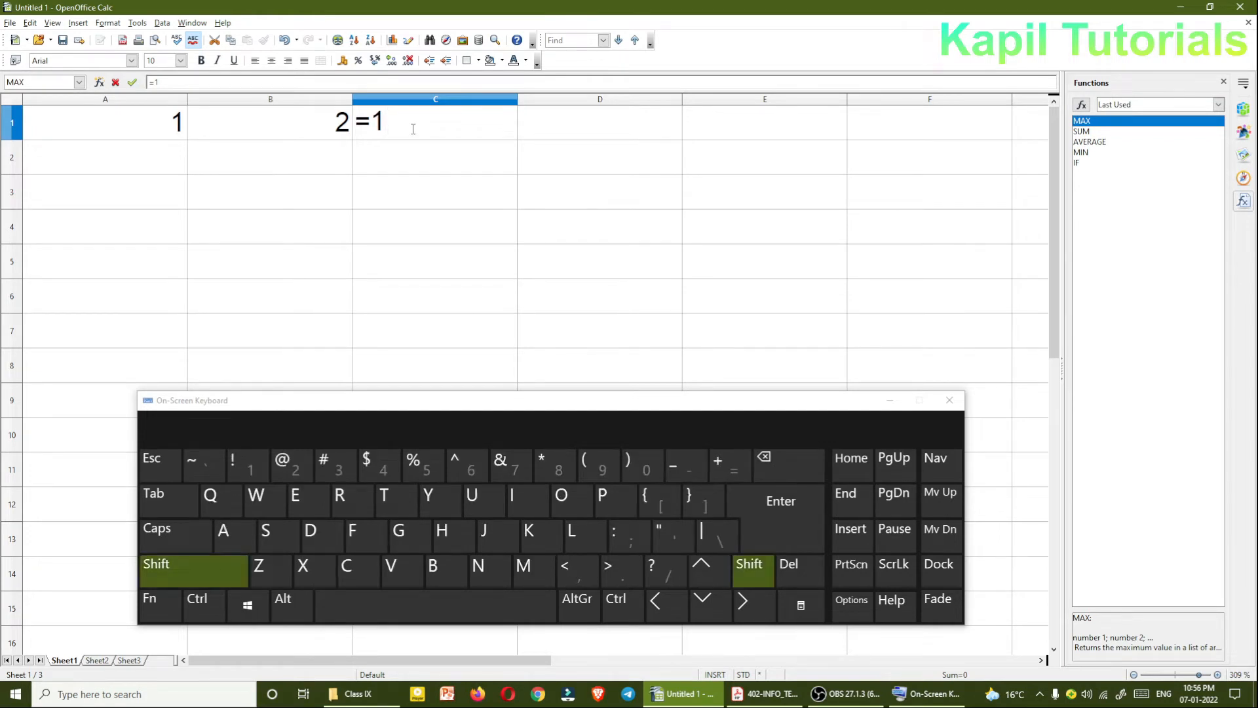
text(*)
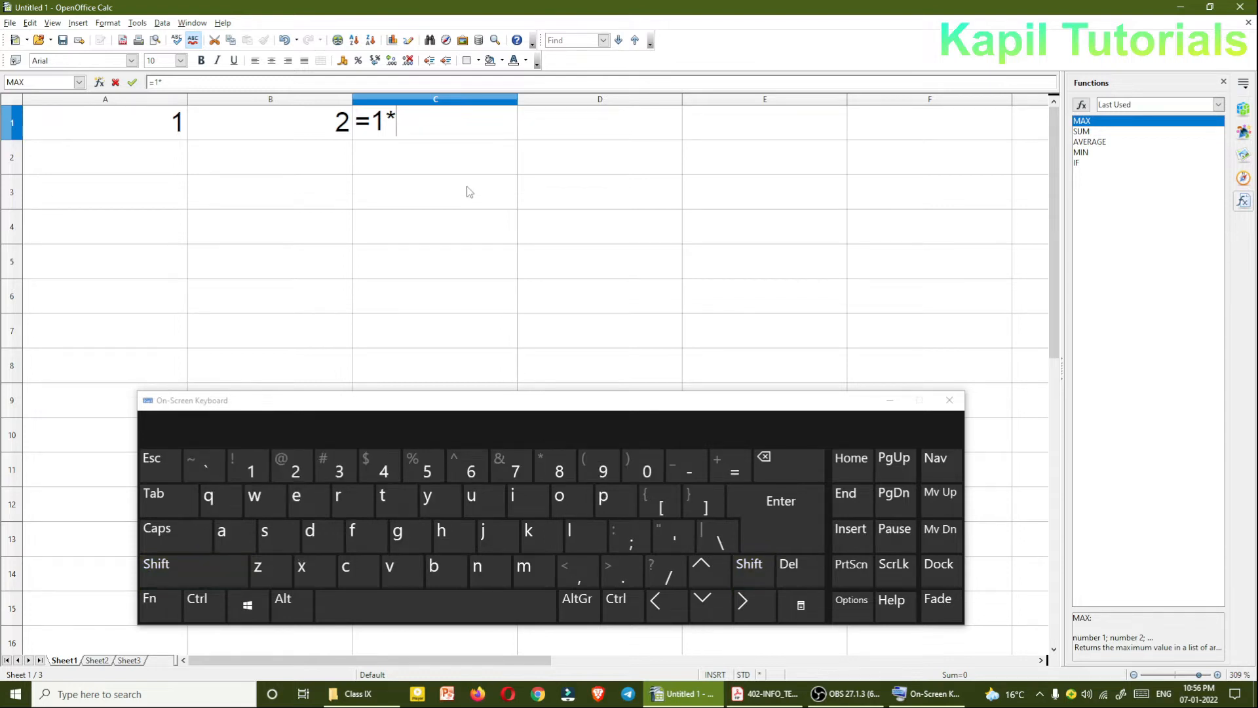
text(2)
key(Return)
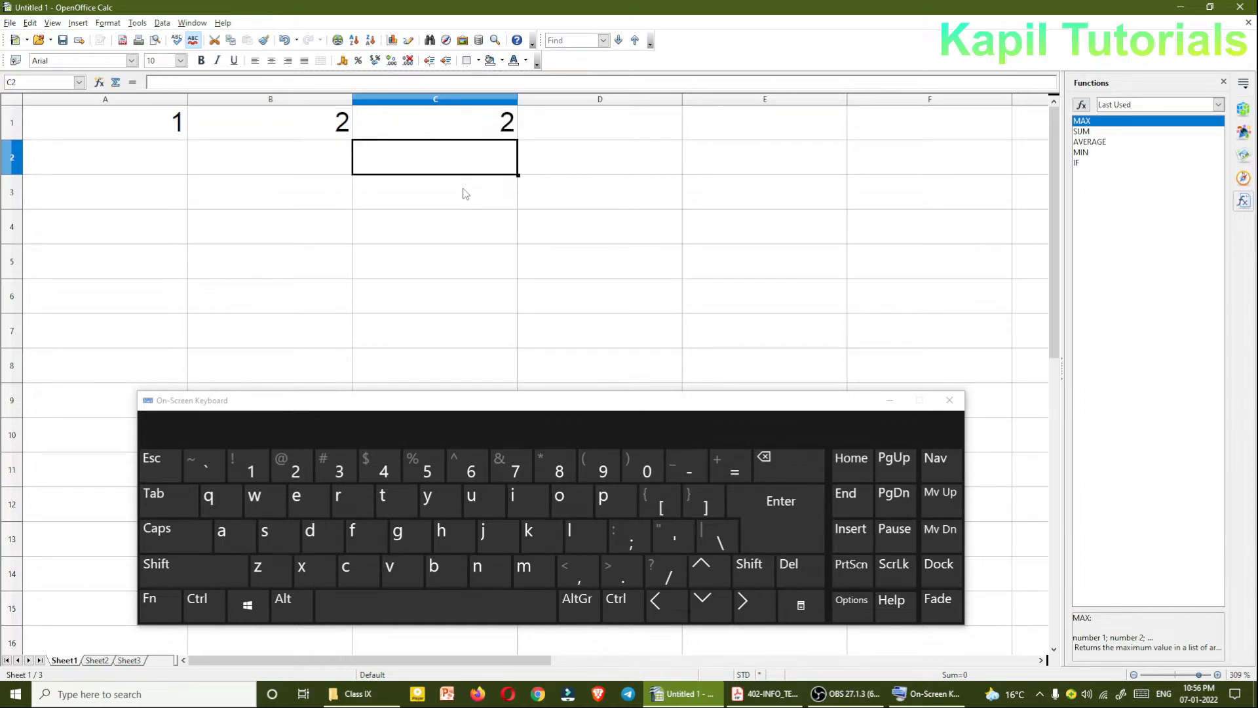
Enter the formula =A1*B1 in cell C2, picking A1 and B1 as cell references.
click(441, 124)
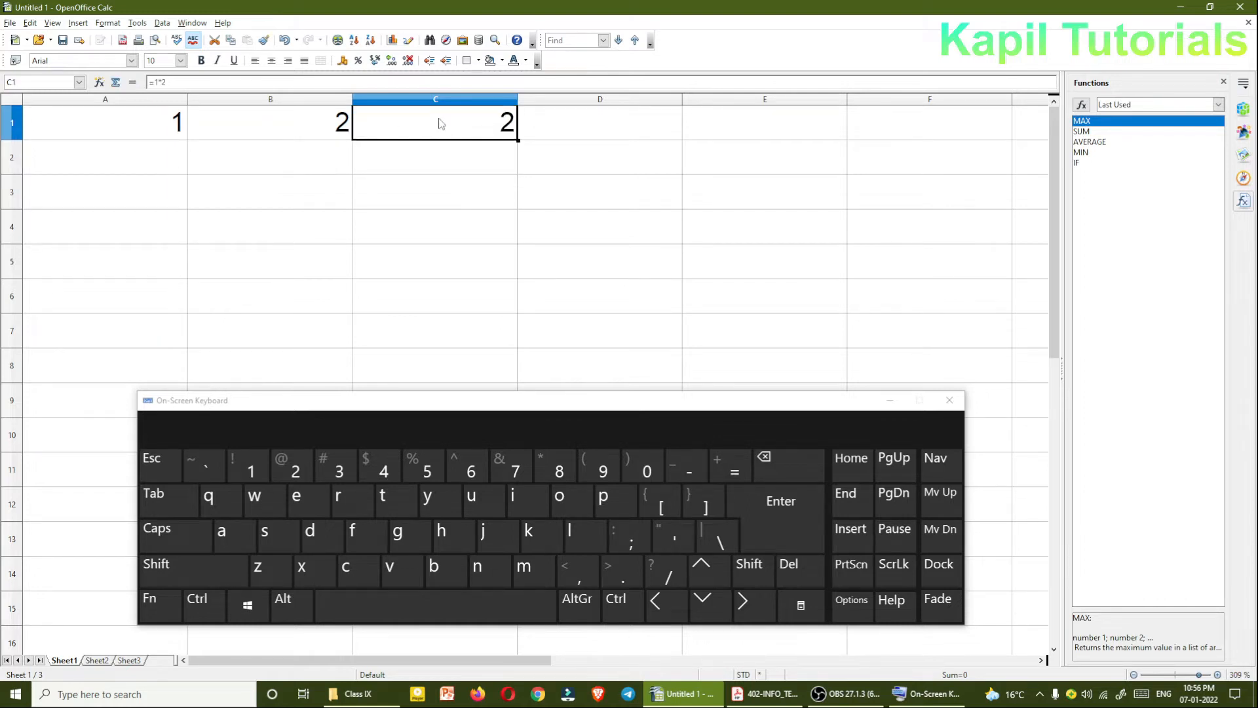
click(438, 157)
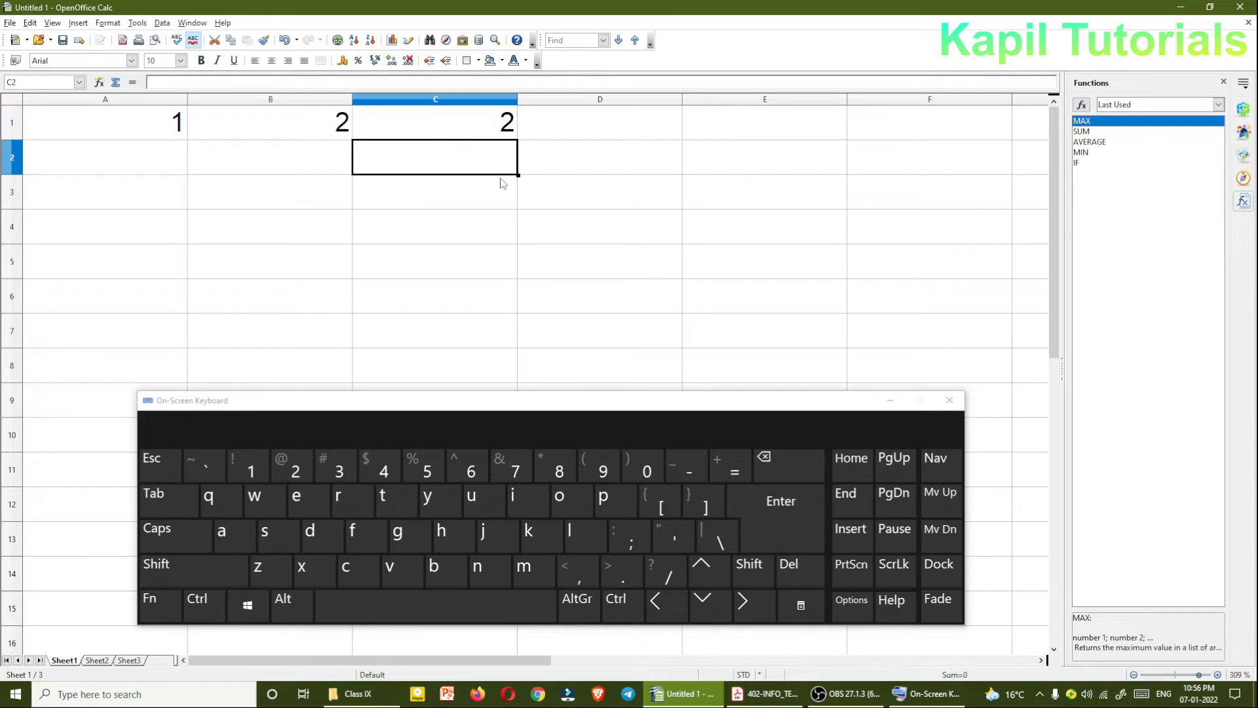
text(=)
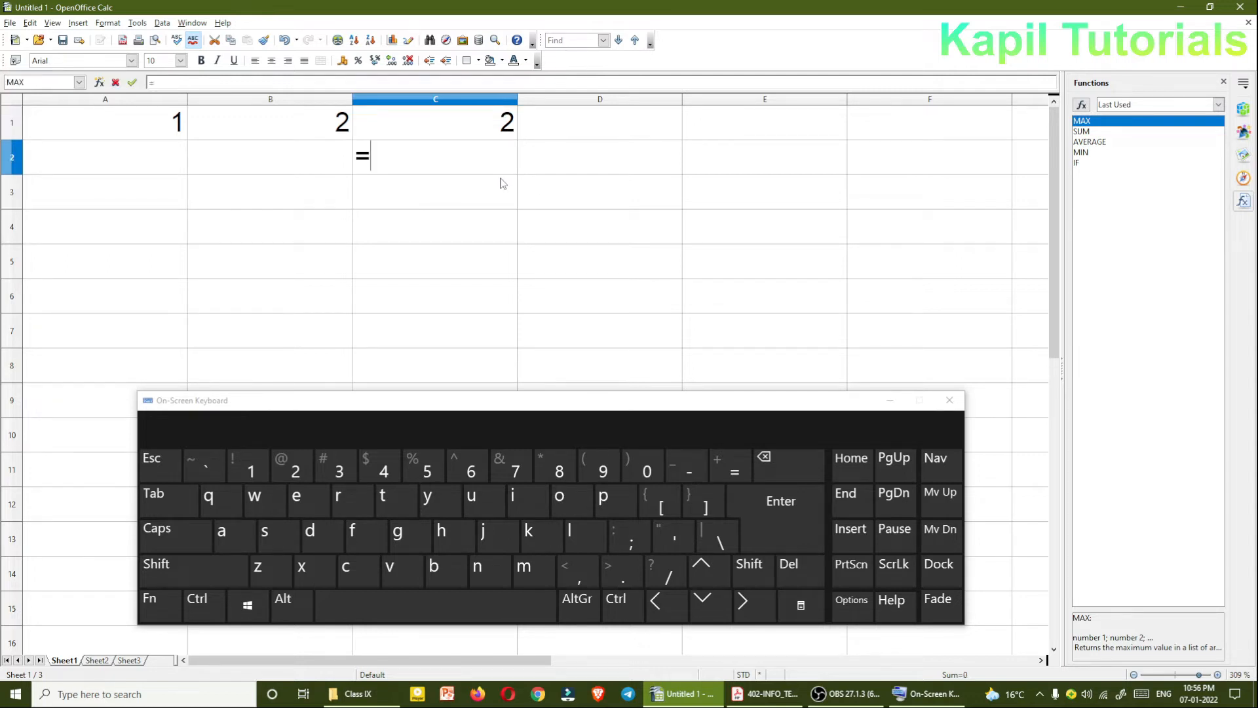
click(151, 129)
click(418, 158)
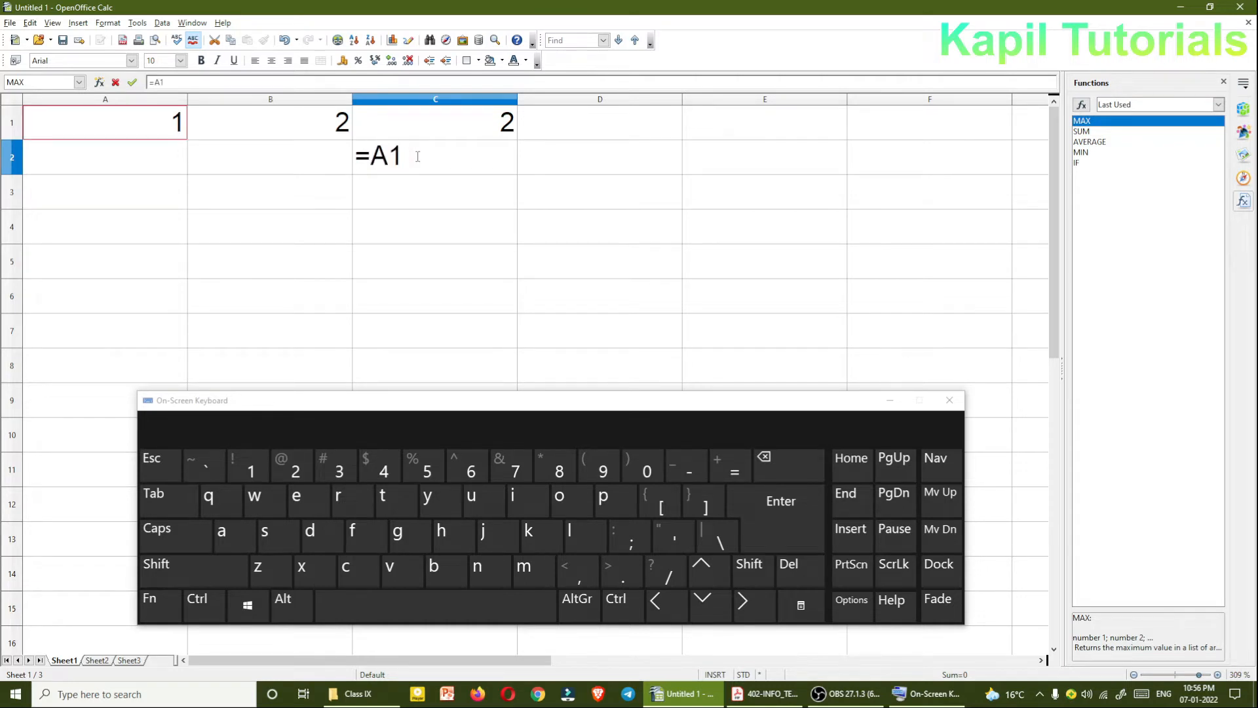
text(*)
click(305, 128)
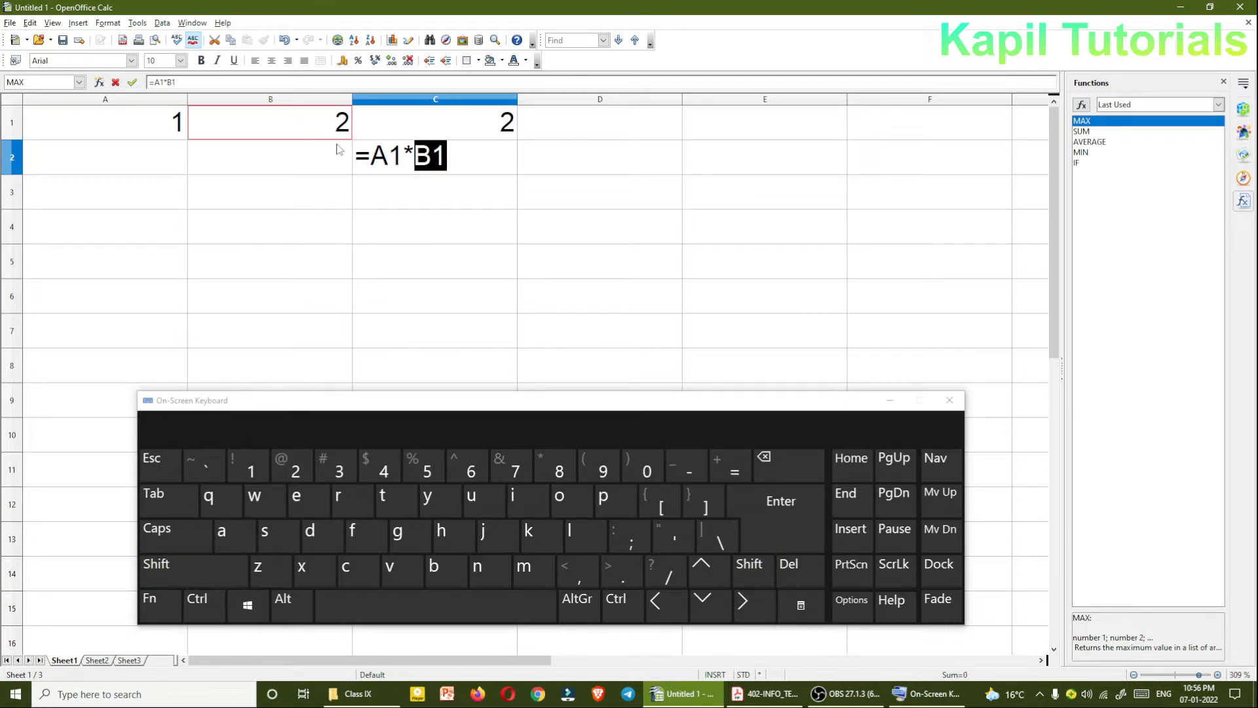
click(471, 155)
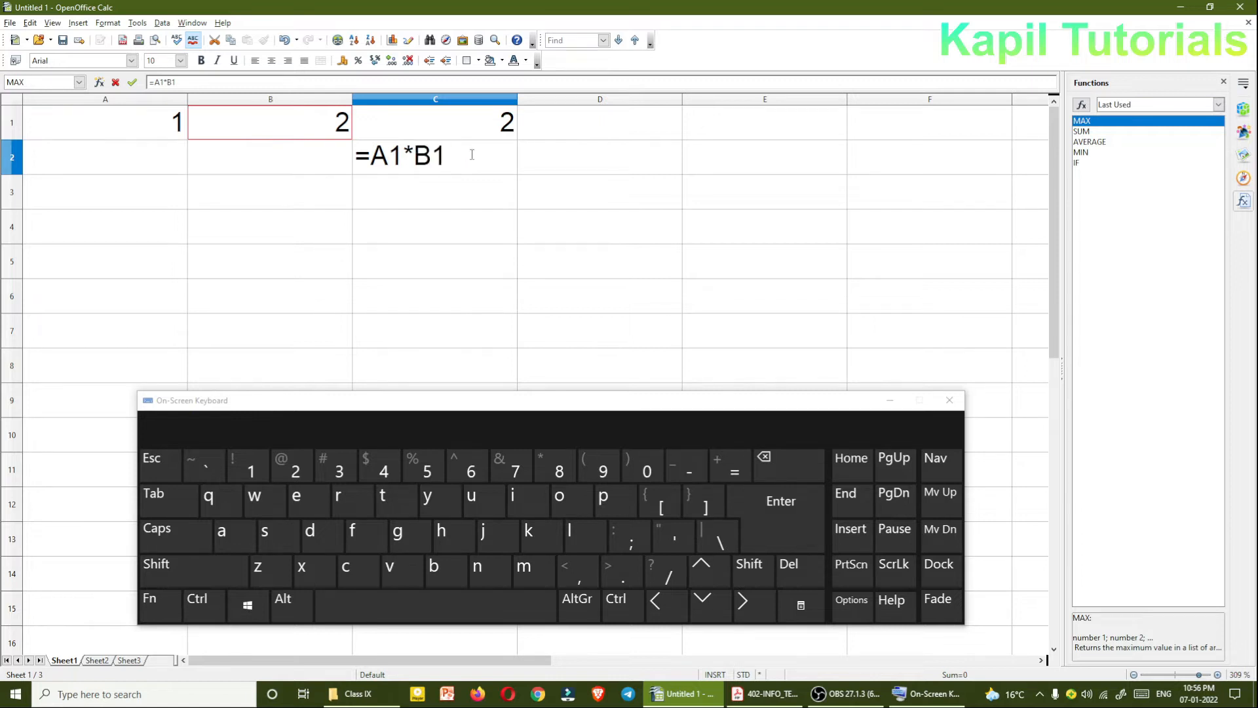
key(Return)
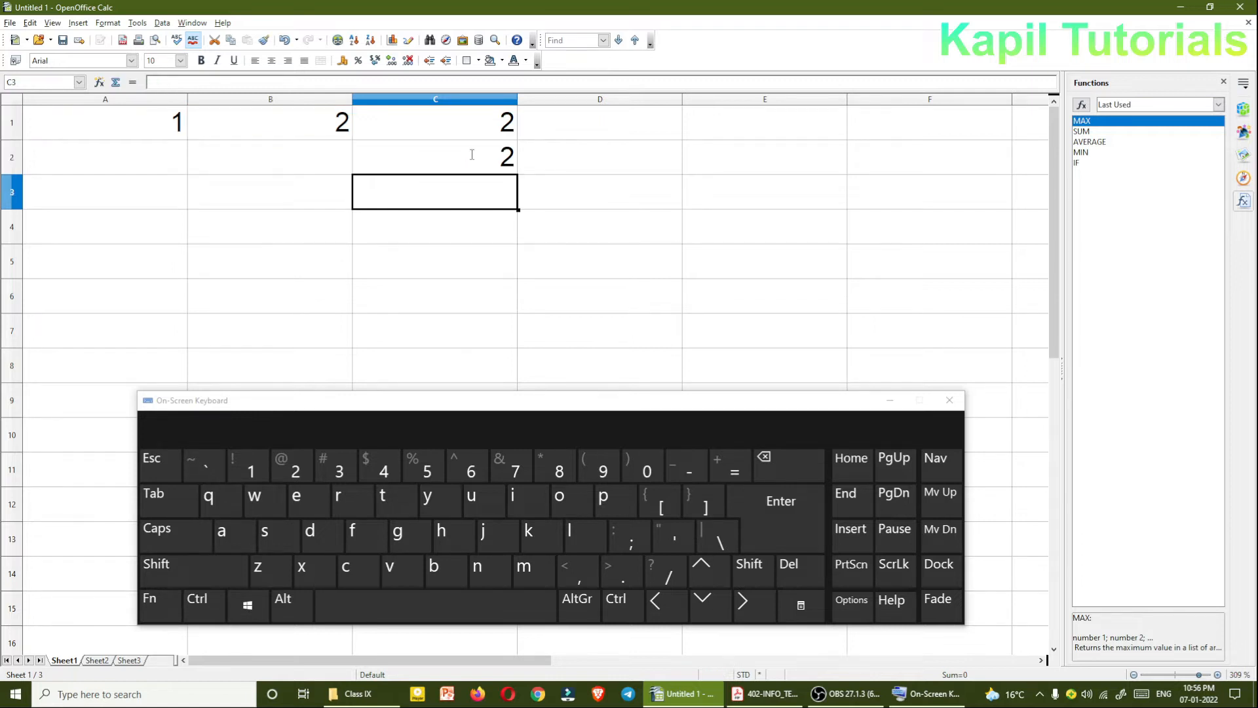
Examine the formula in cell C2 and the cell A1 that it refers to.
click(474, 159)
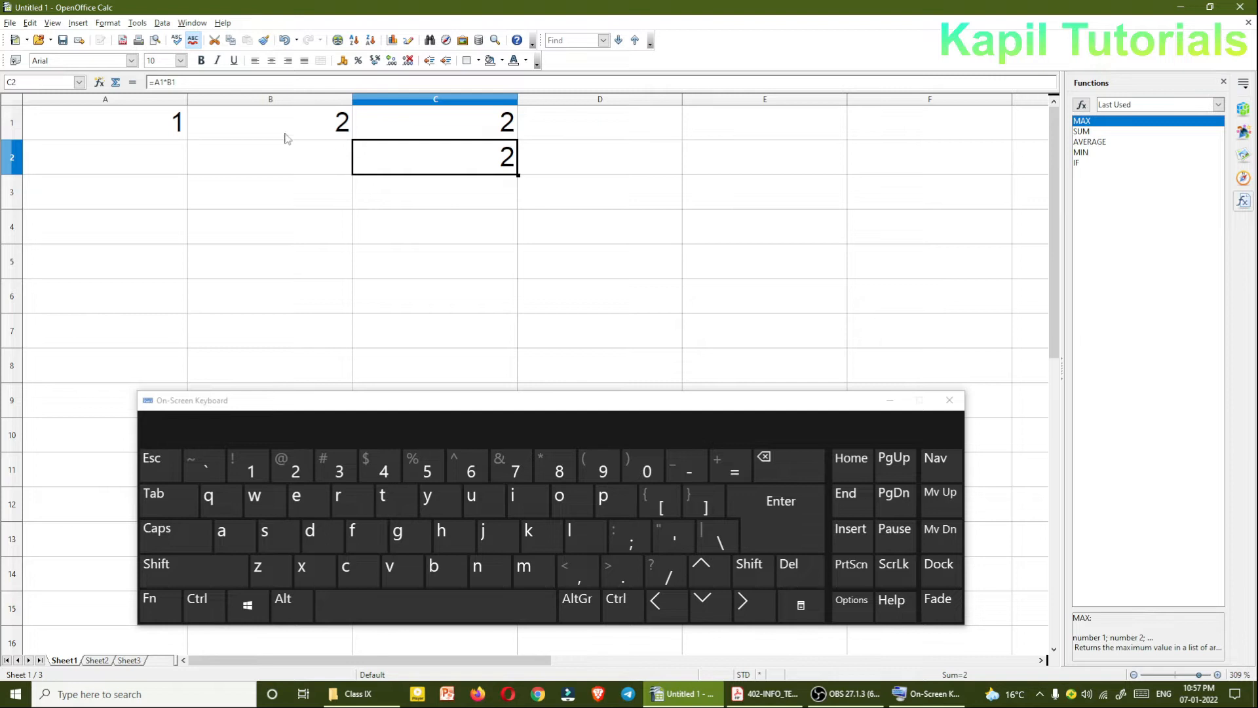
click(152, 134)
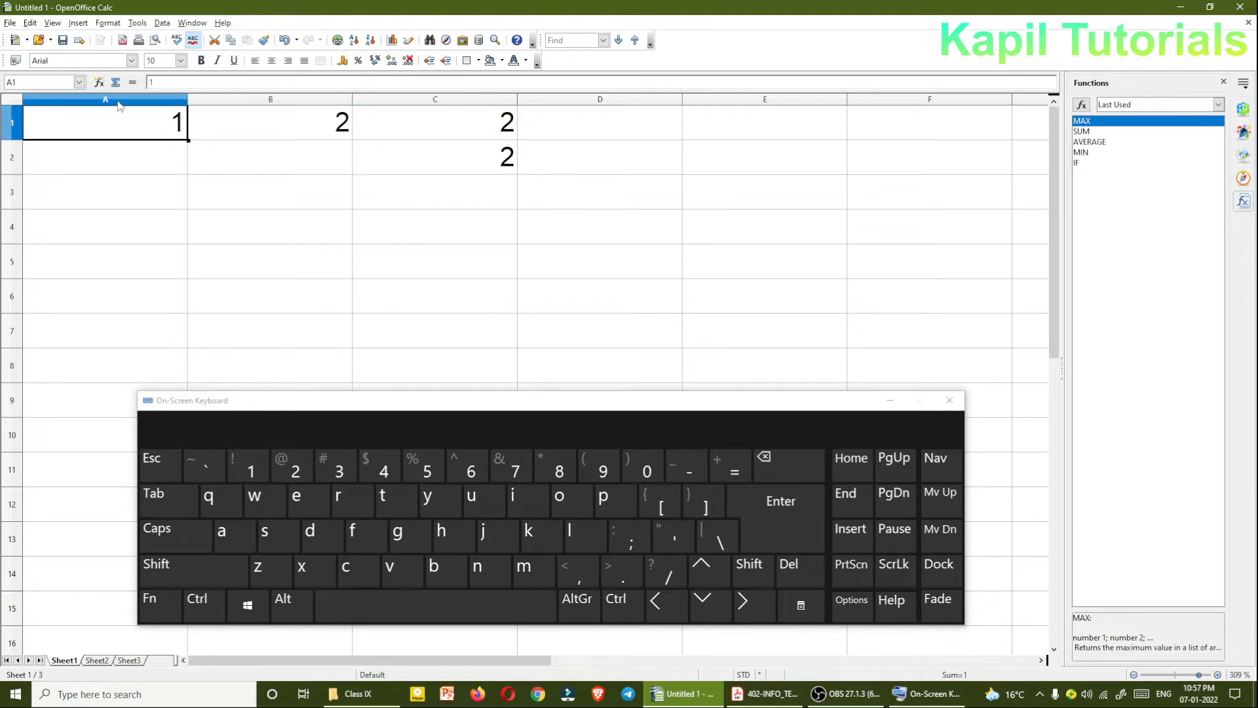
key(ctrl)
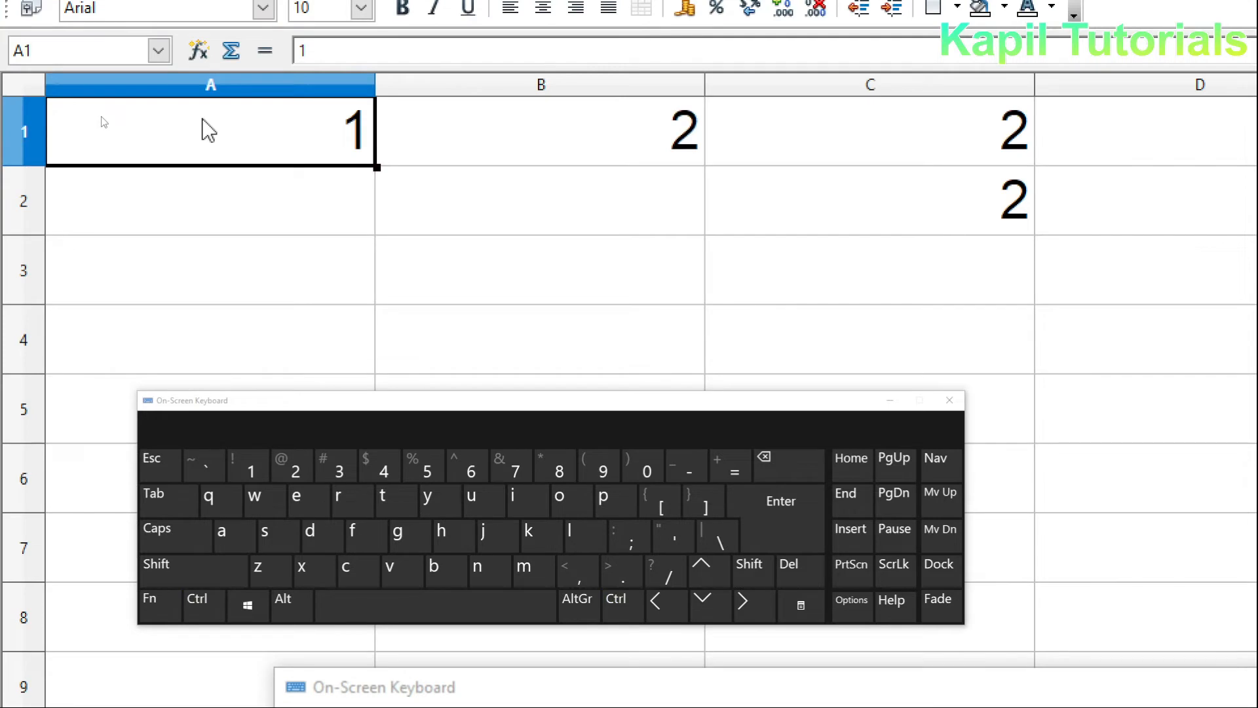
Set cell A1 to 5 and check the multiplication formulas in cells C1 and C2.
text(5)
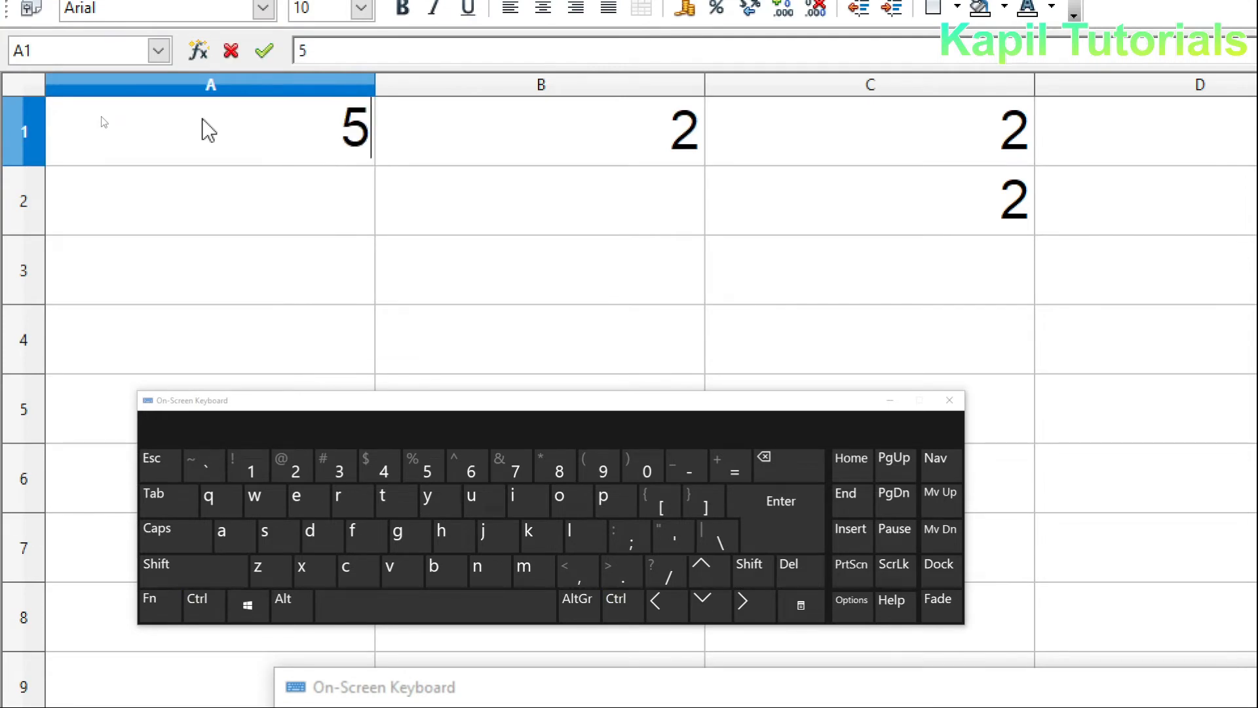
key(Return)
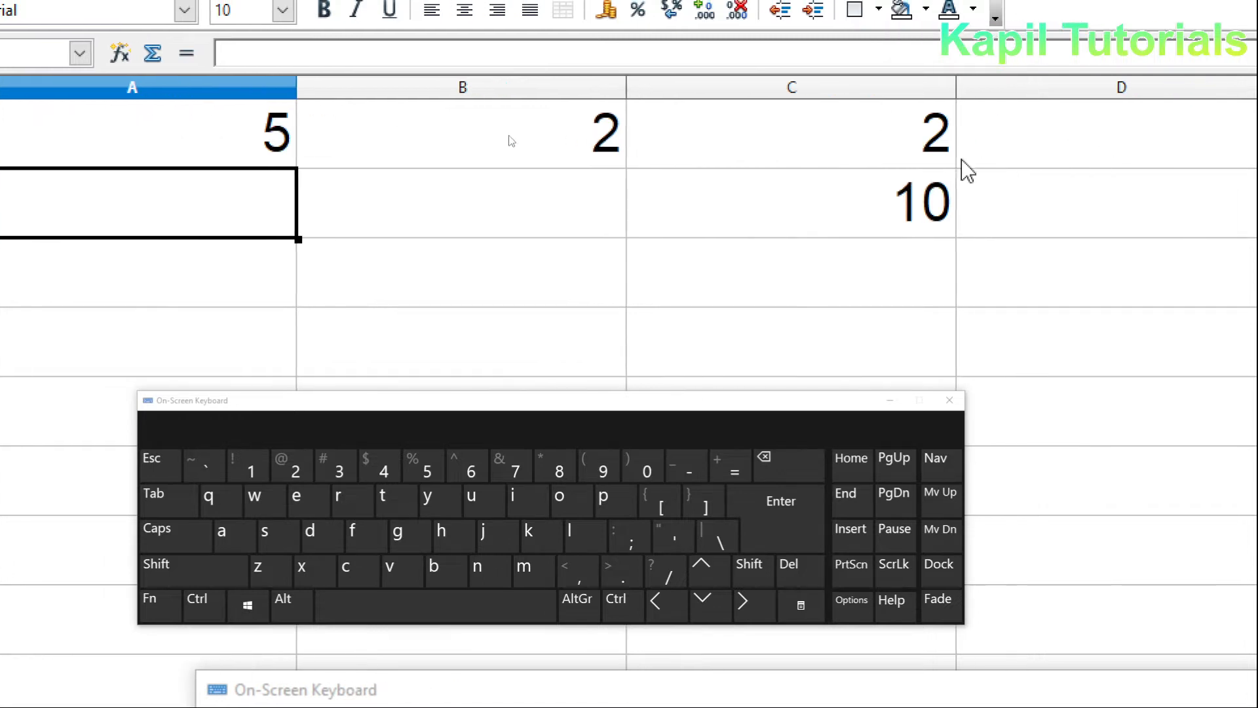
click(895, 156)
click(888, 211)
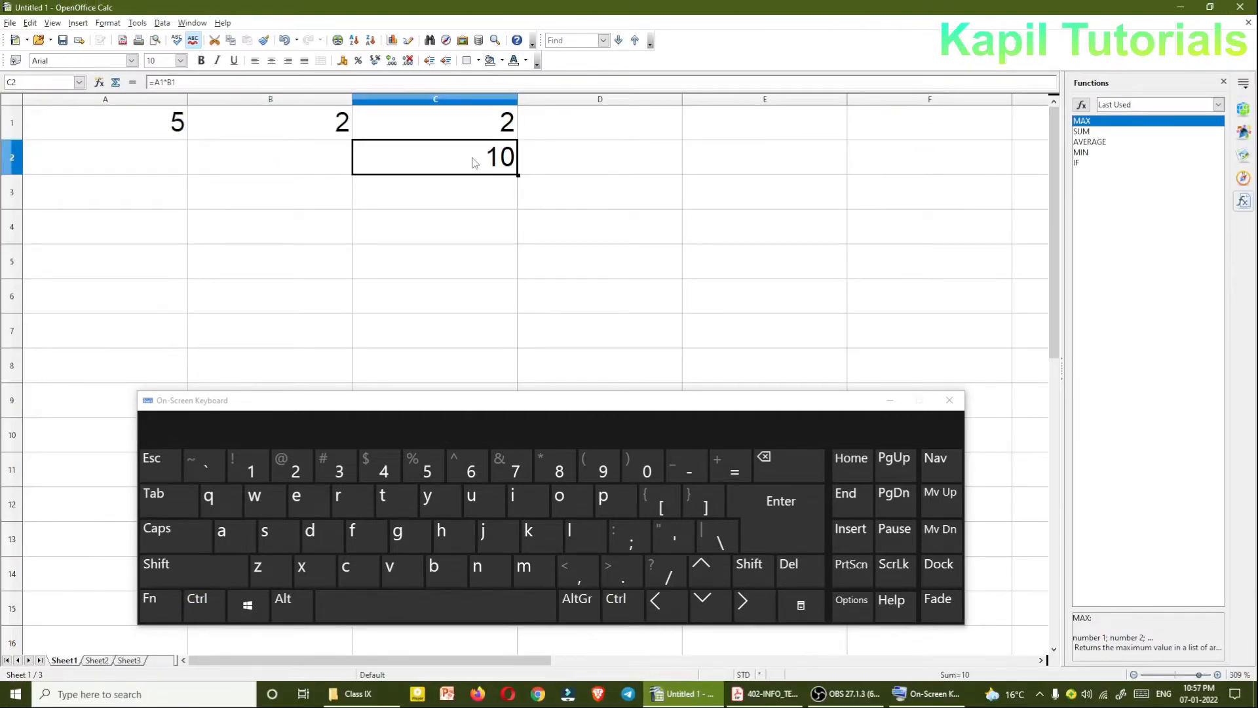
double_click(461, 160)
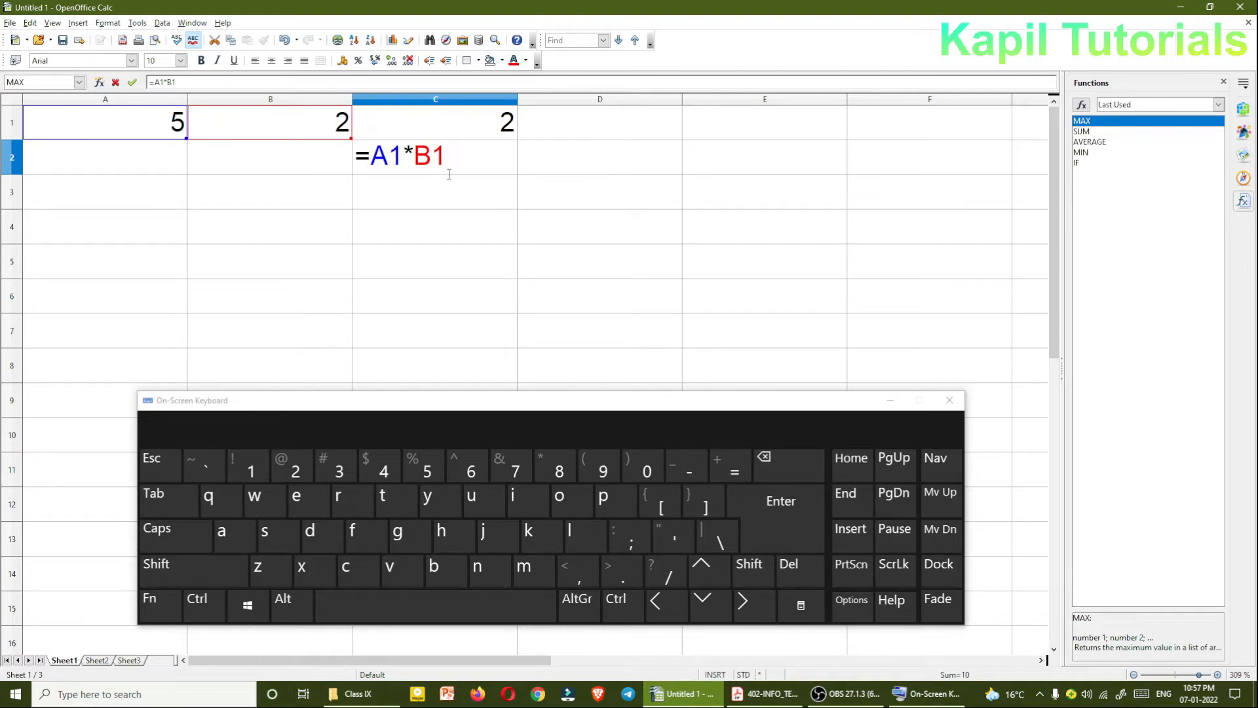
key(Return)
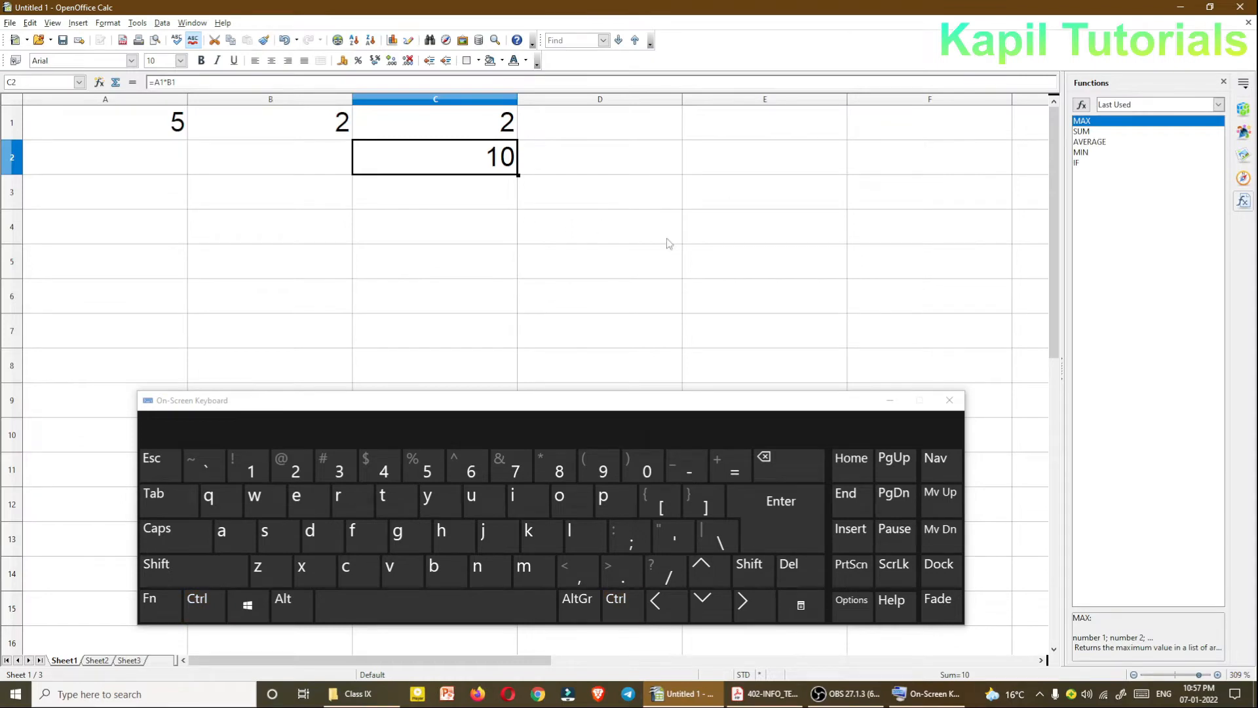
Close the On-Screen Keyboard and review the cell references in the formula of cell C2.
click(949, 400)
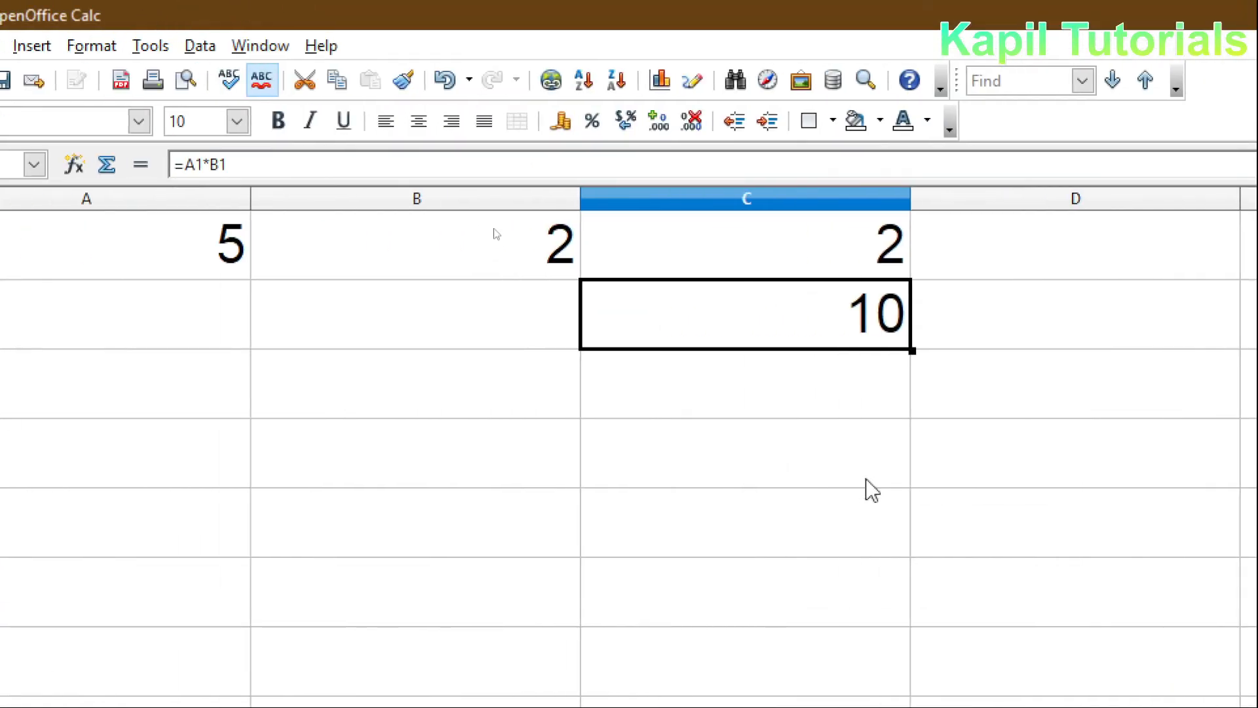
double_click(817, 333)
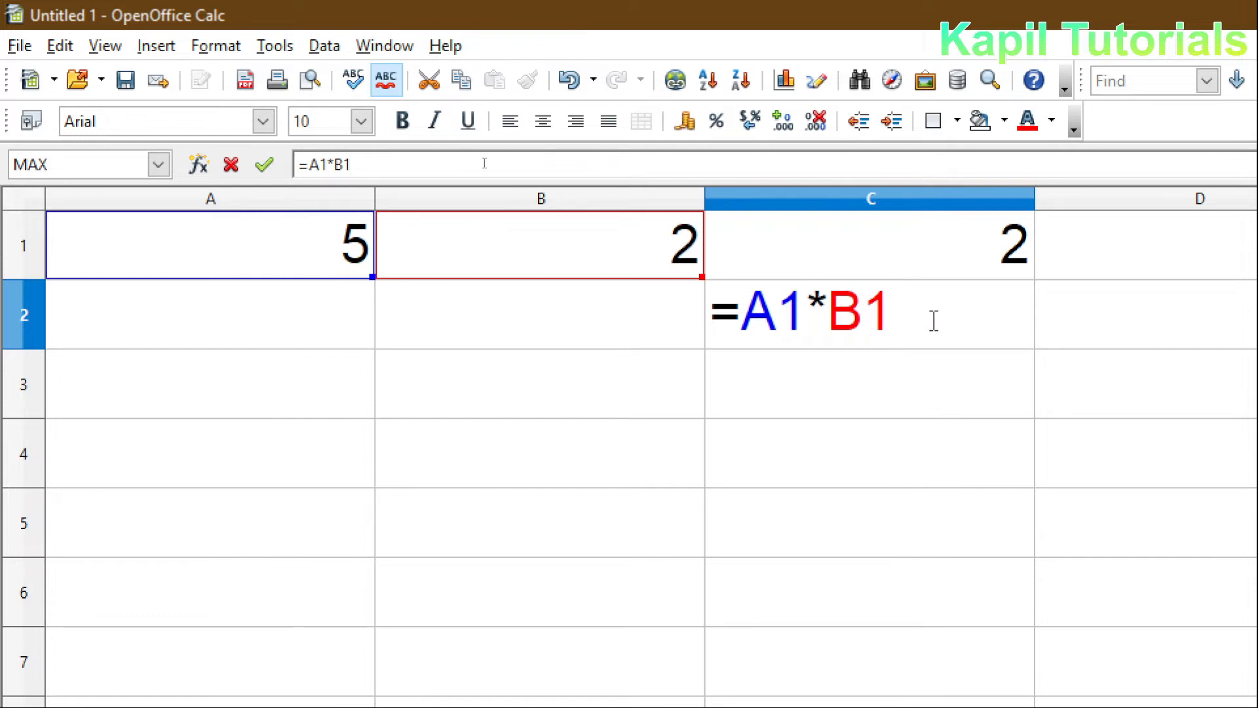
key(Return)
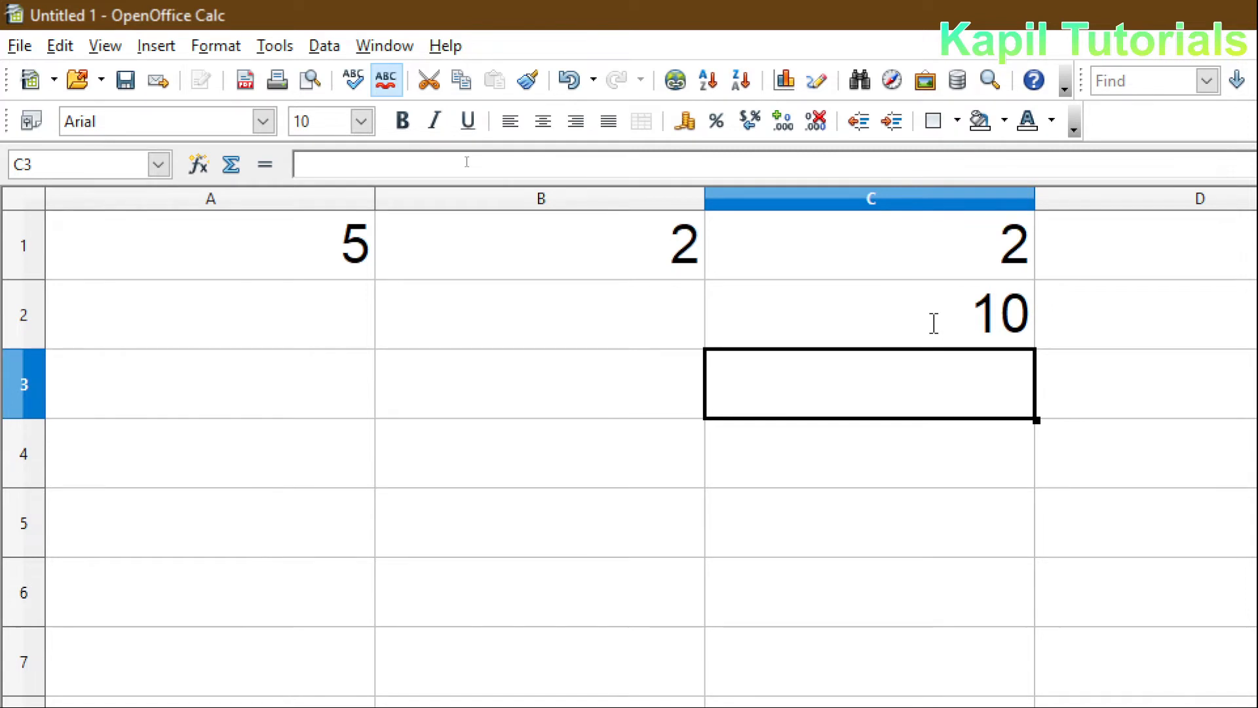
click(934, 323)
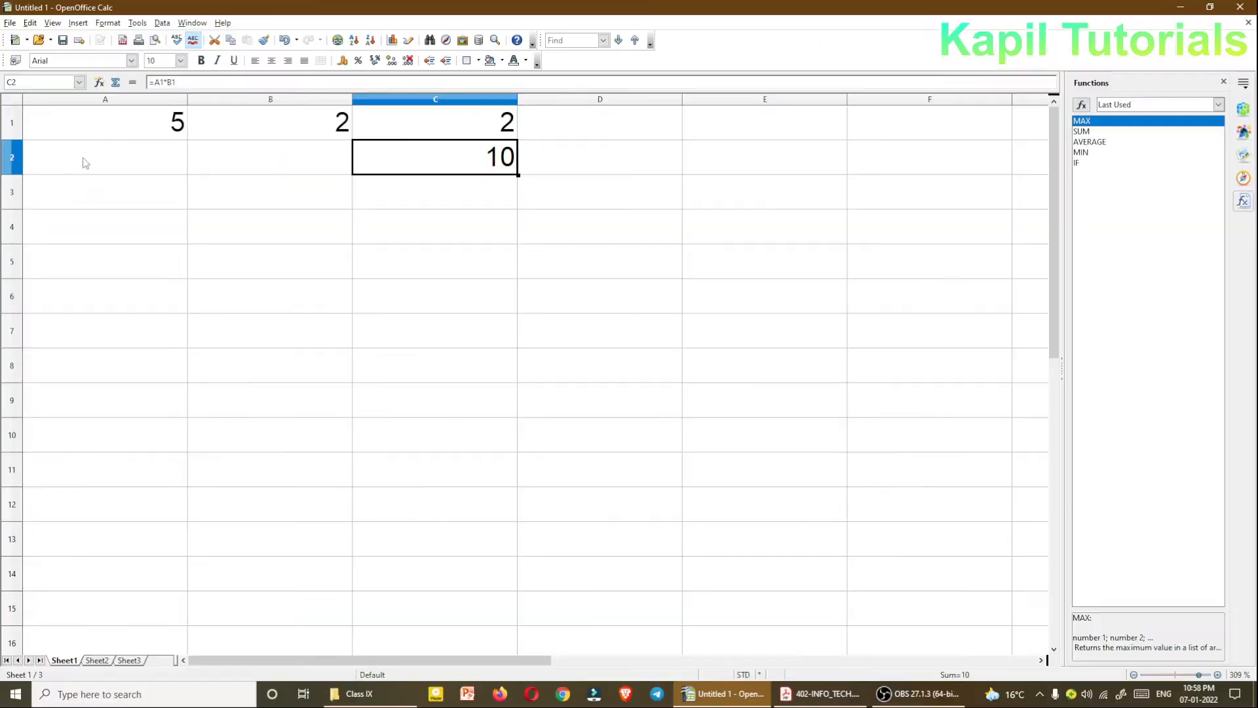
Auto-fill the number series from cell A1 down to A6, giving the values 5 to 10.
click(298, 328)
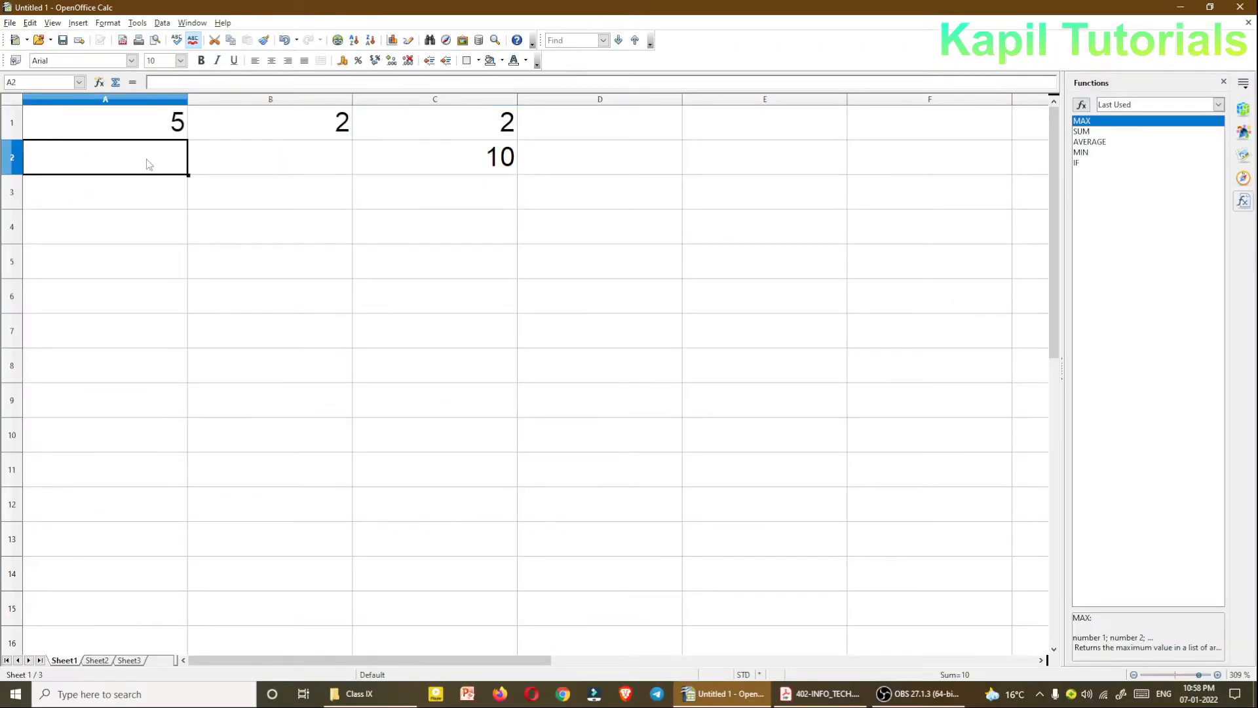
click(143, 120)
drag(188, 140, 180, 307)
Enter the addition formula =A1+A2+A3+A4+A5+A6 in cell A7, below the number series.
click(150, 338)
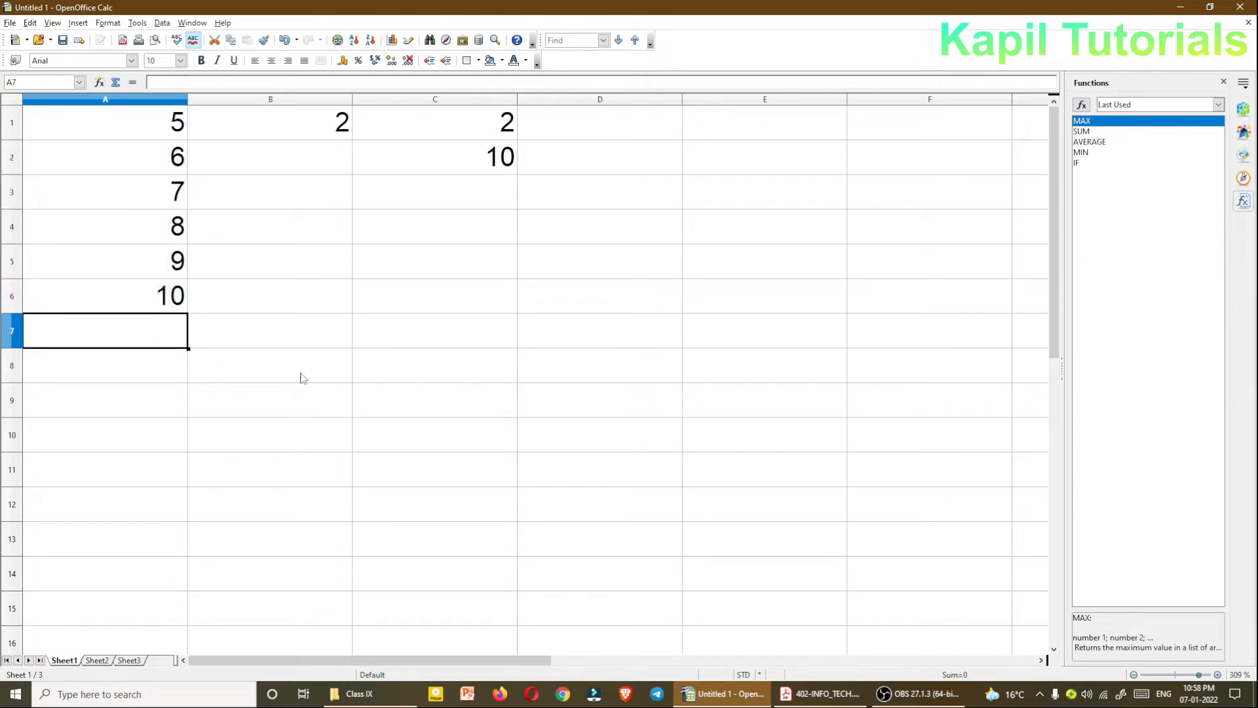
text(=)
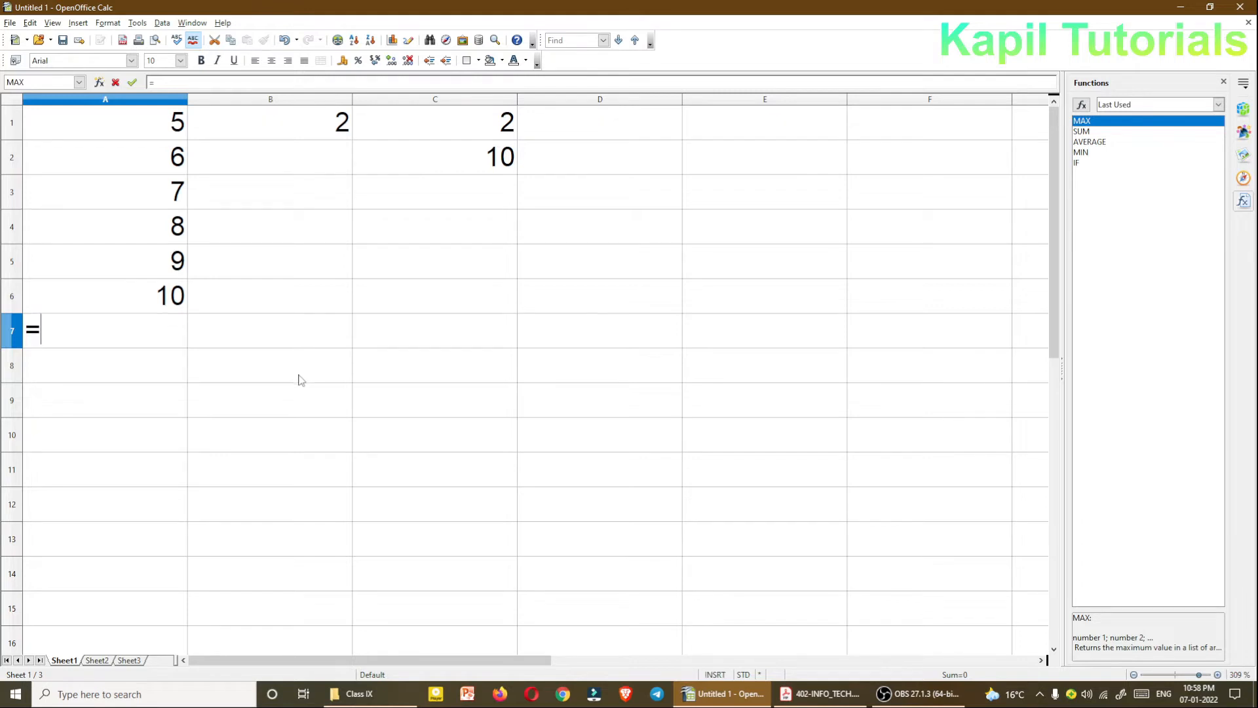
click(111, 123)
click(89, 327)
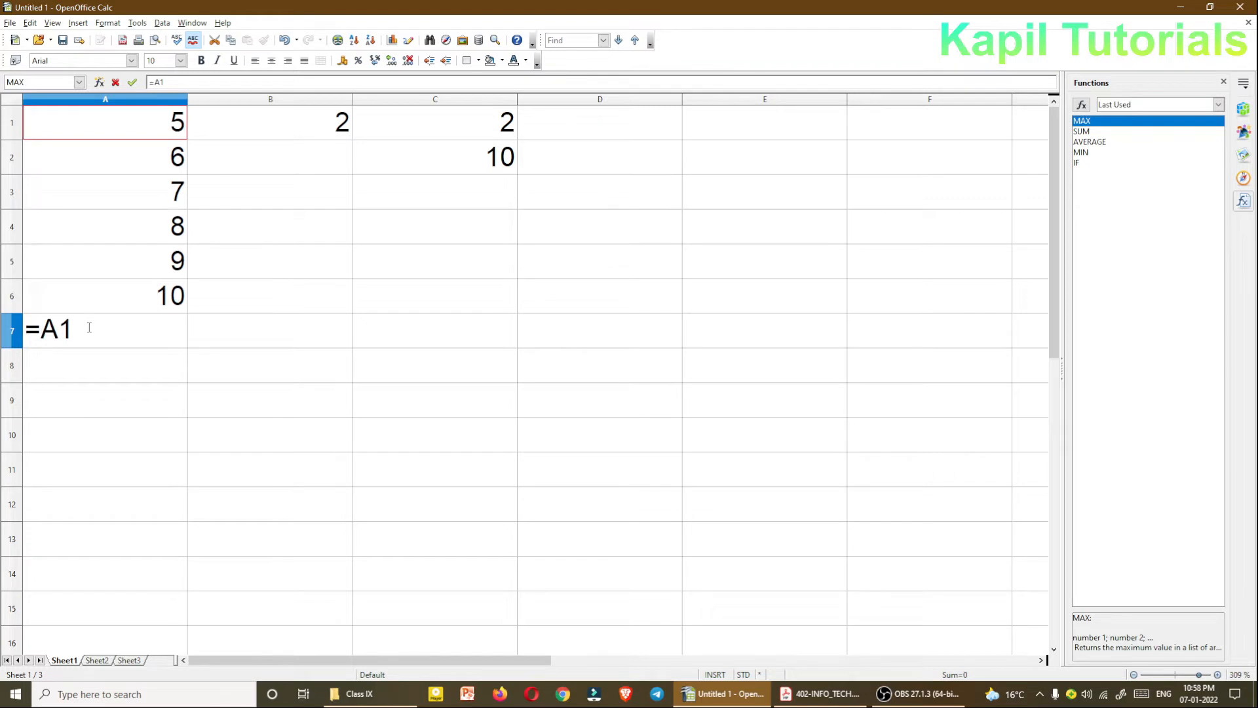
text(+)
click(135, 166)
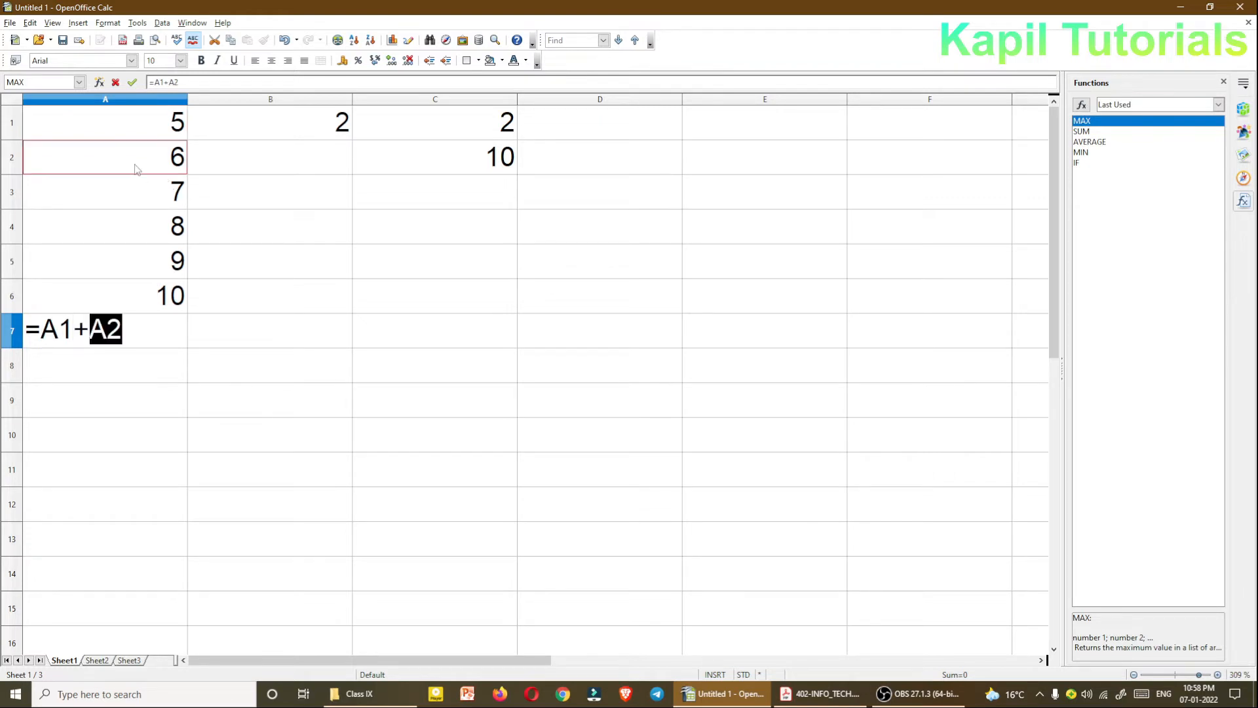
click(154, 329)
text(+)
text(a)
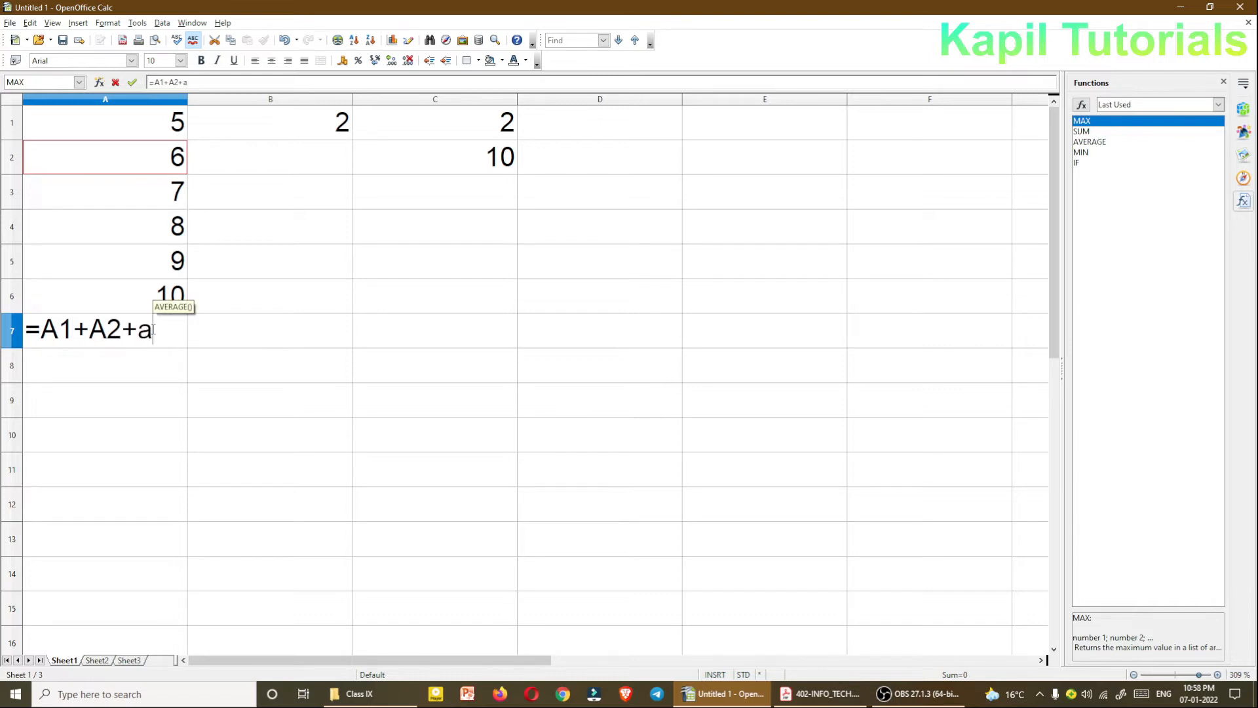
text(3+a4)
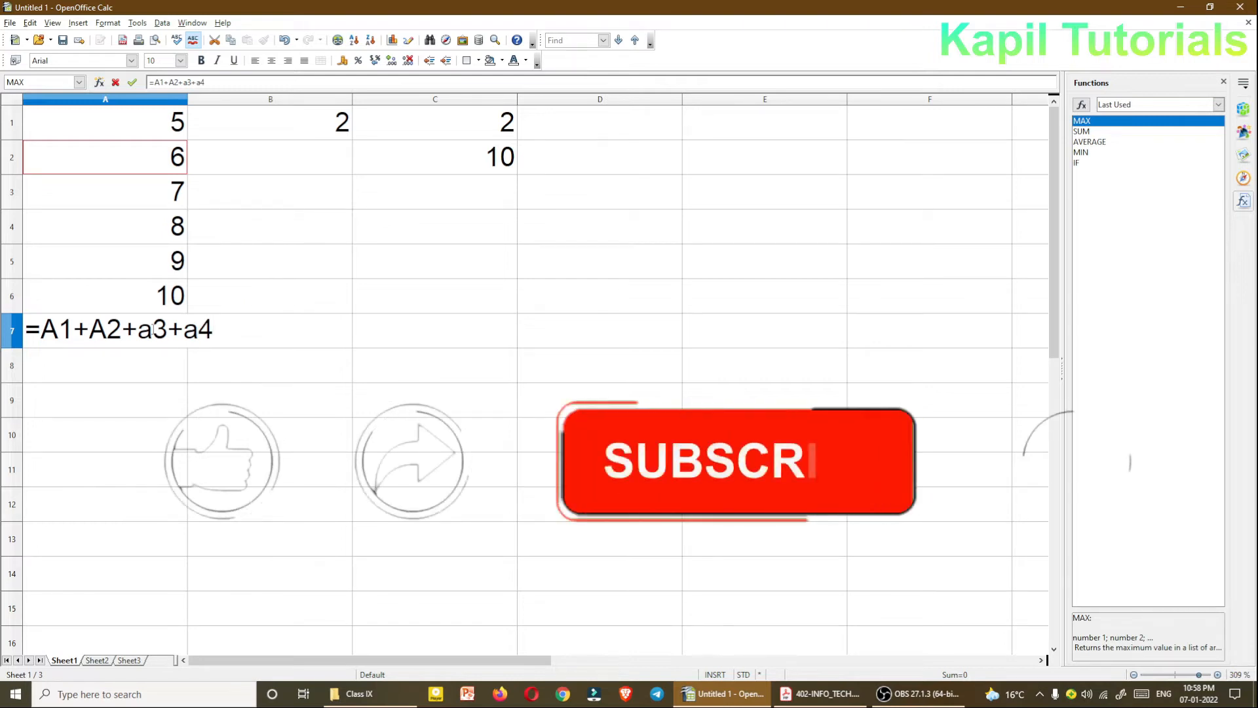
text(+a54)
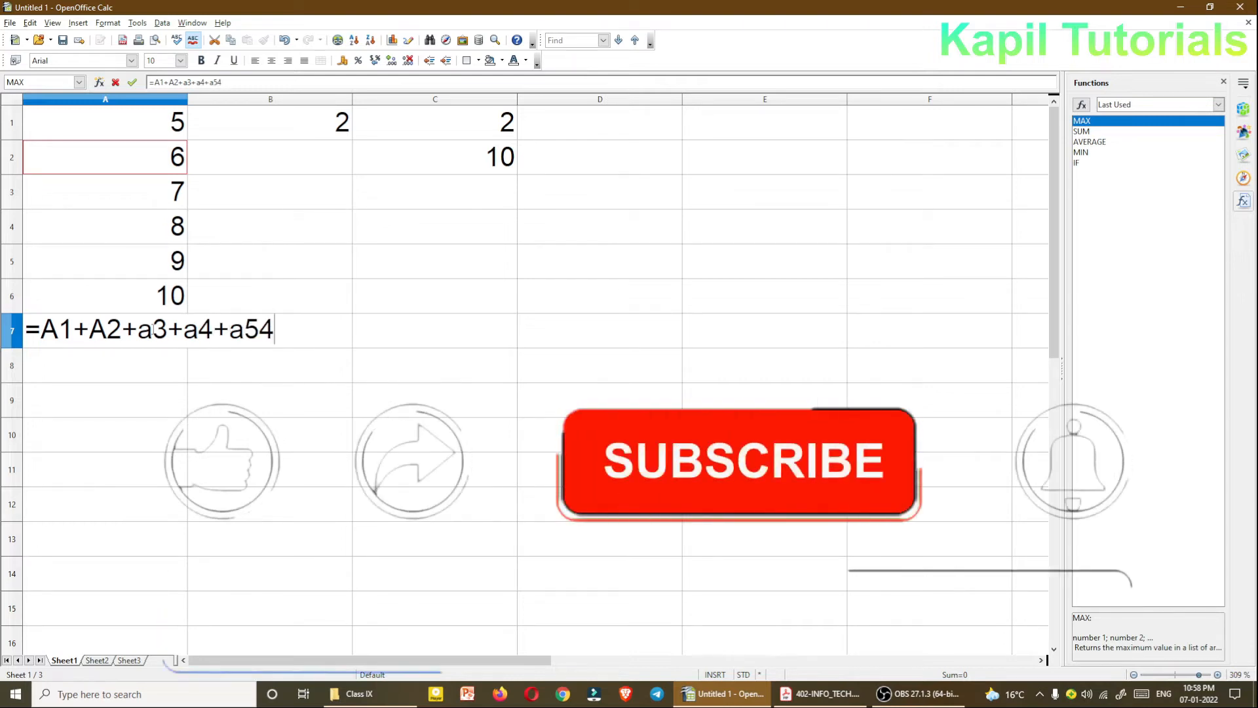
key(BackSpace)
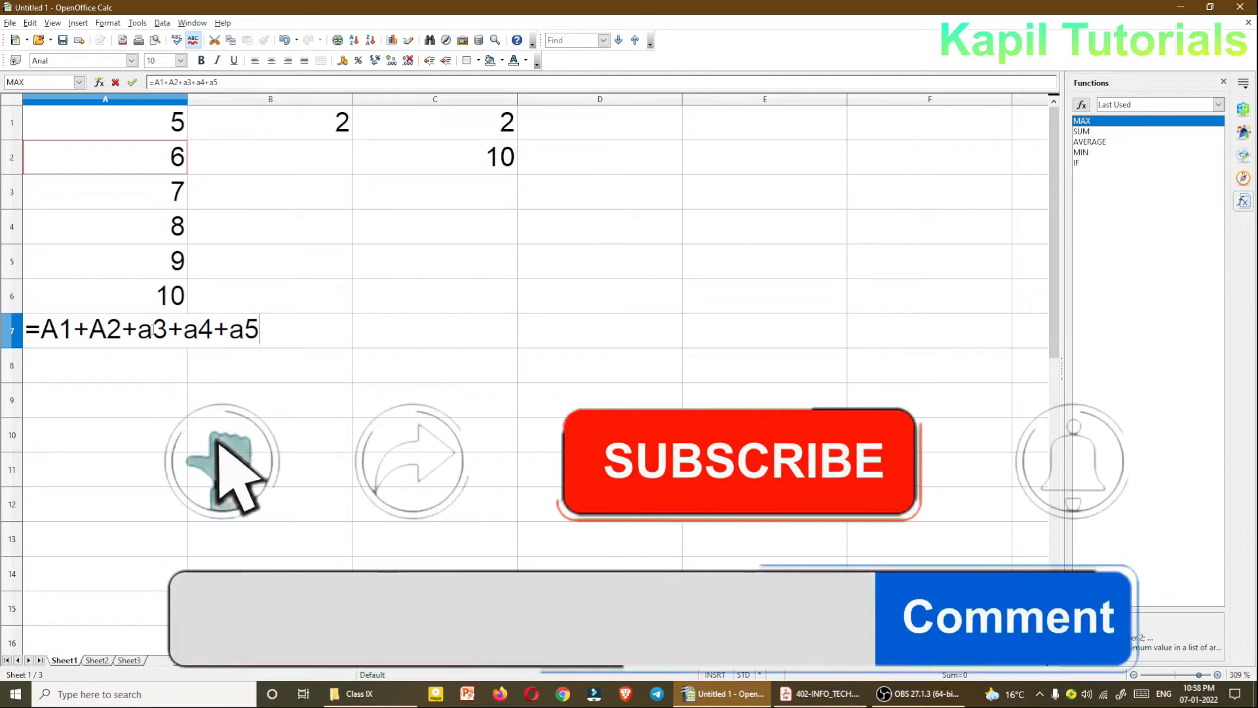
text(+a)
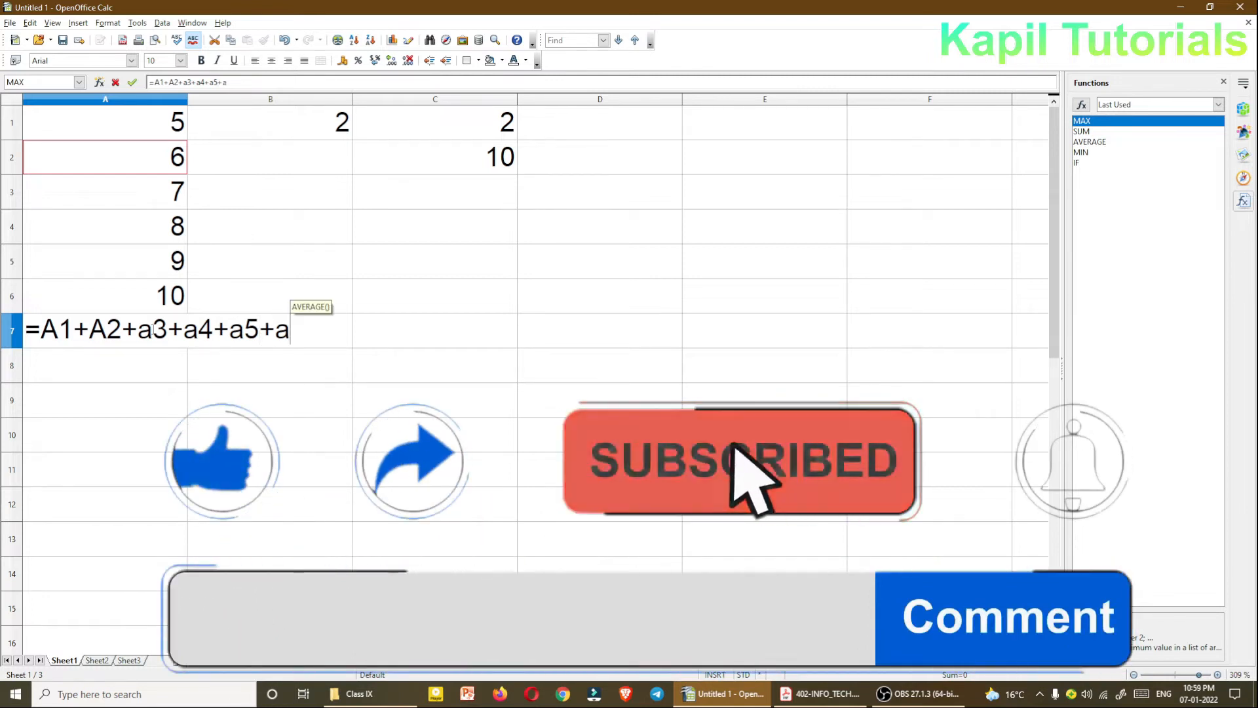
text(6)
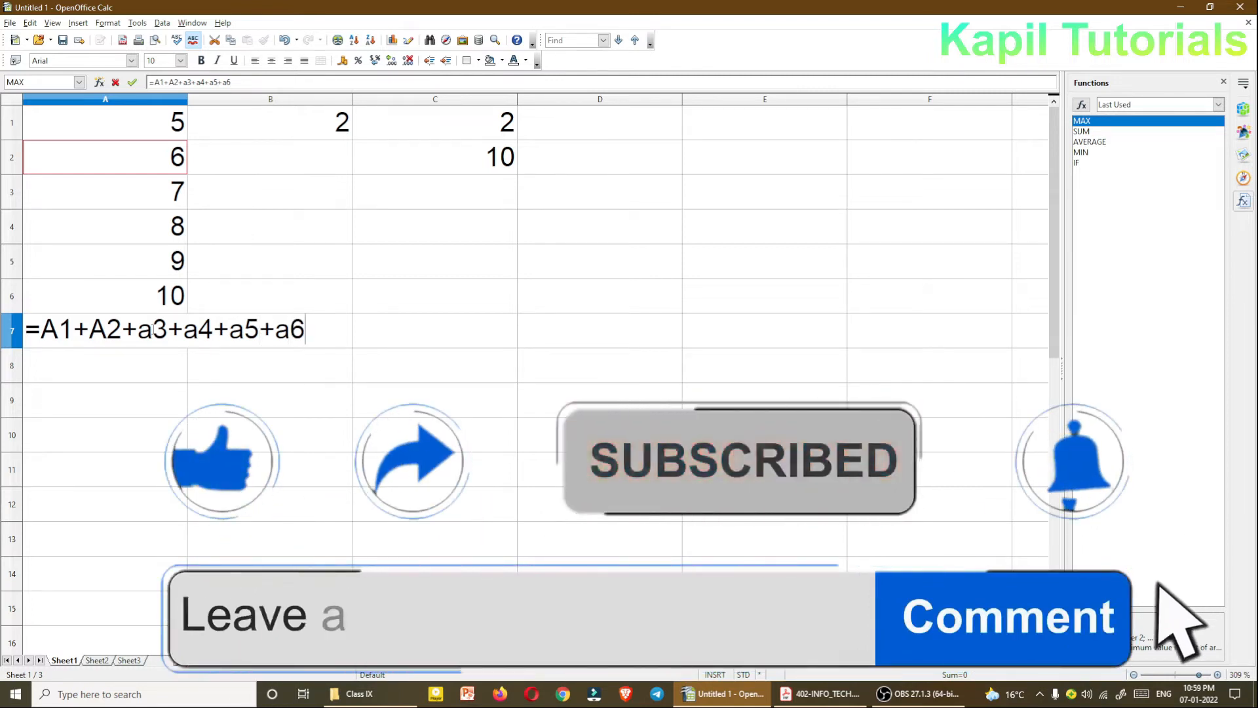
key(Return)
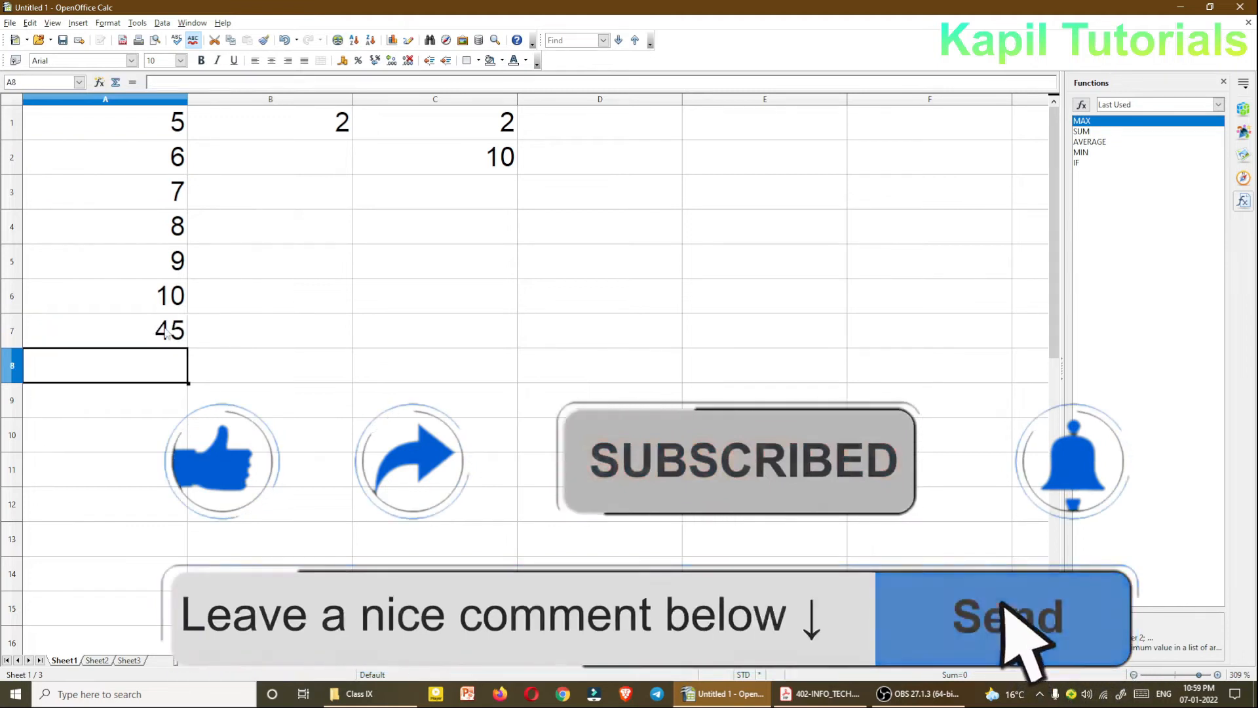
Examine the formula in cell A7 and the highlighted cells it refers to, leaving it unchanged.
click(140, 331)
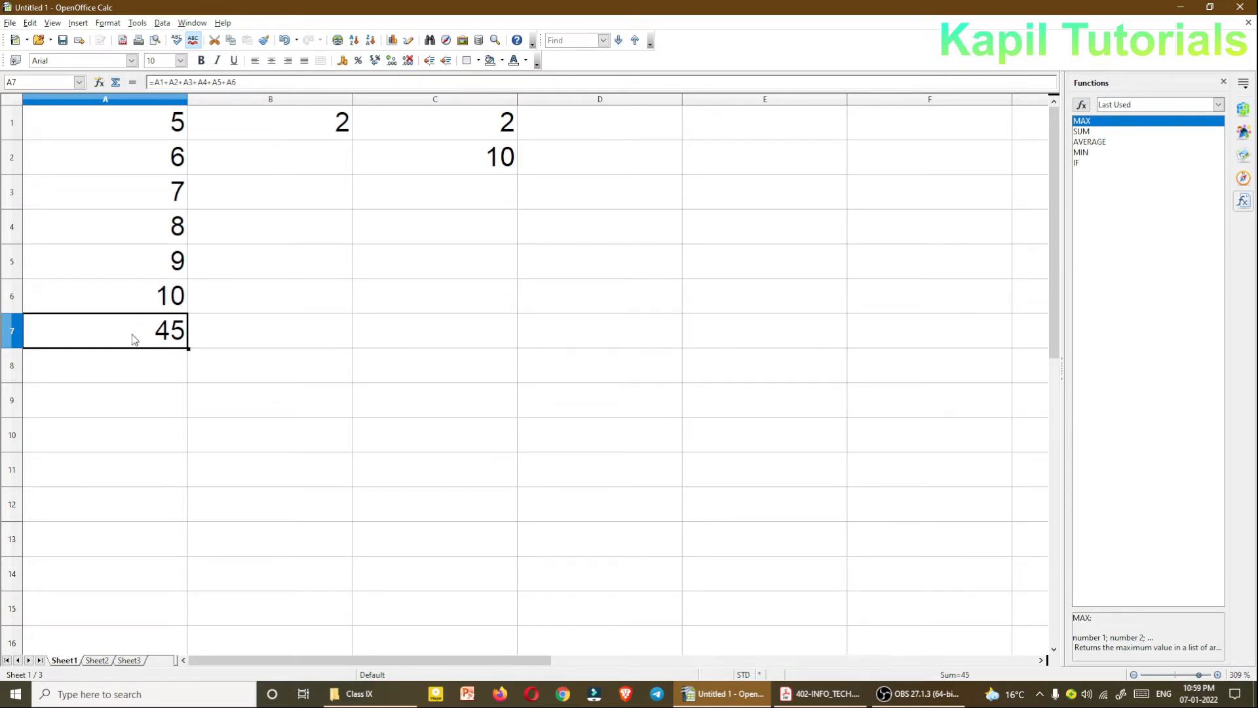
double_click(102, 331)
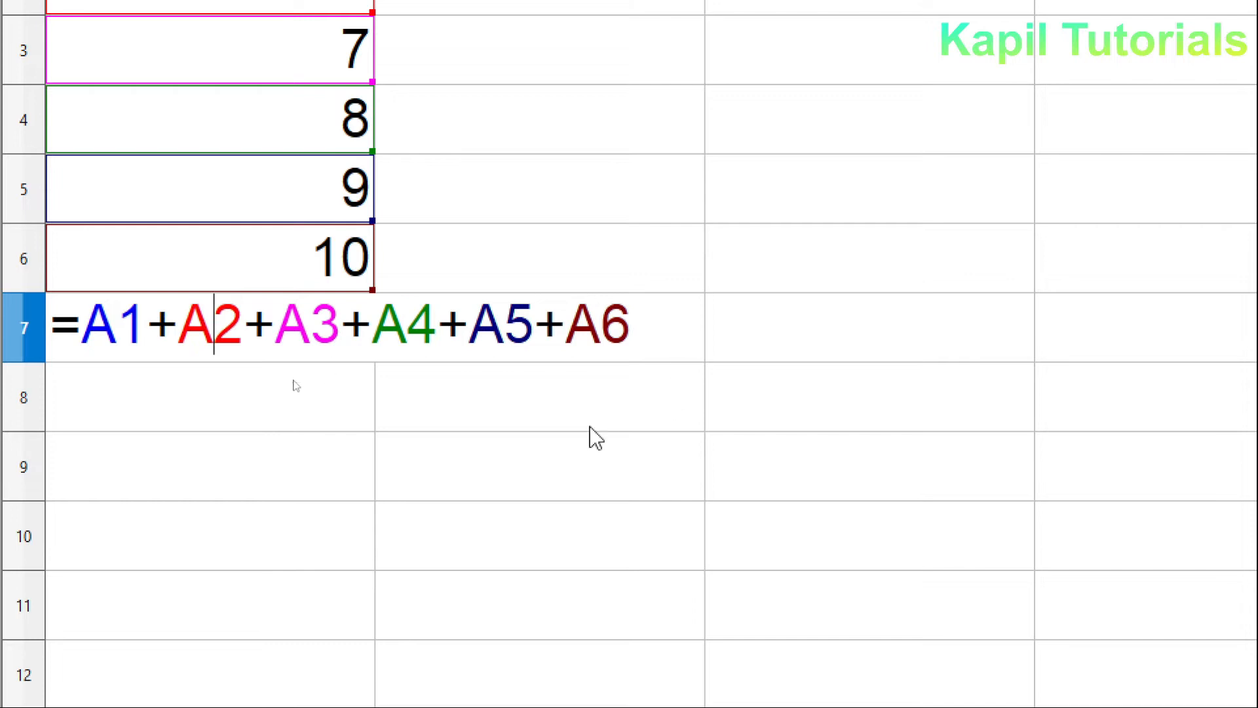
click(570, 413)
key(Escape)
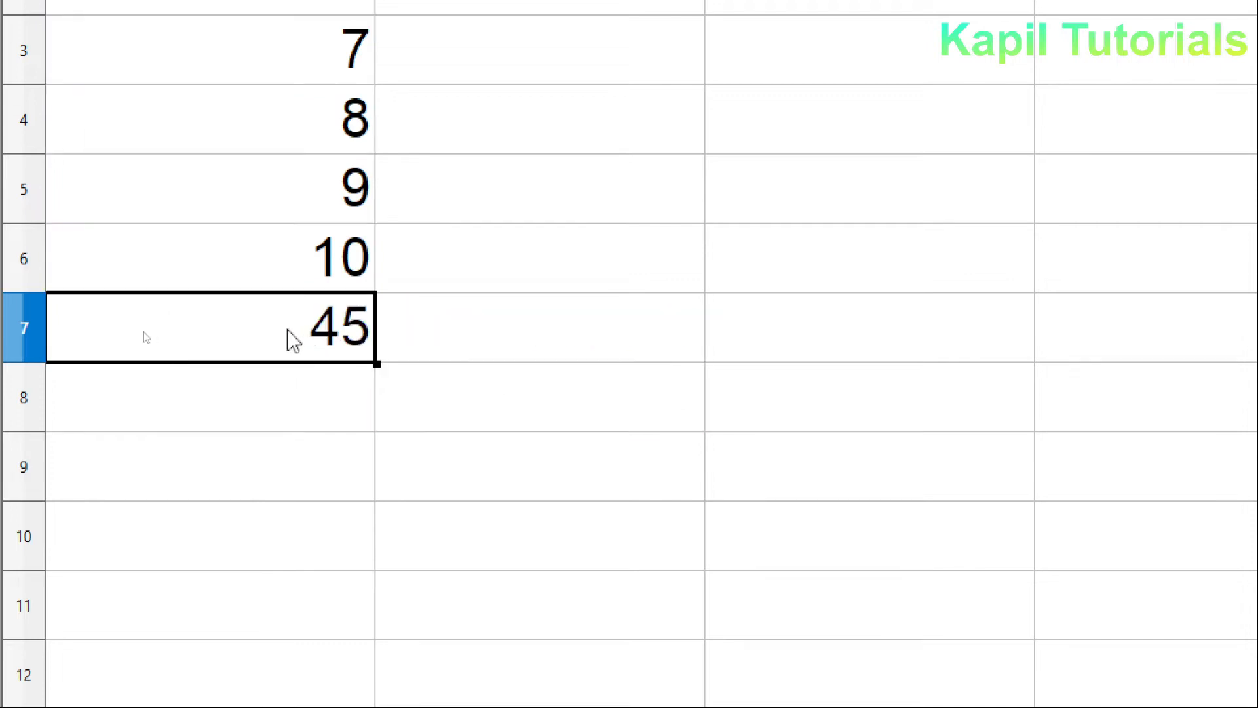
key(F2)
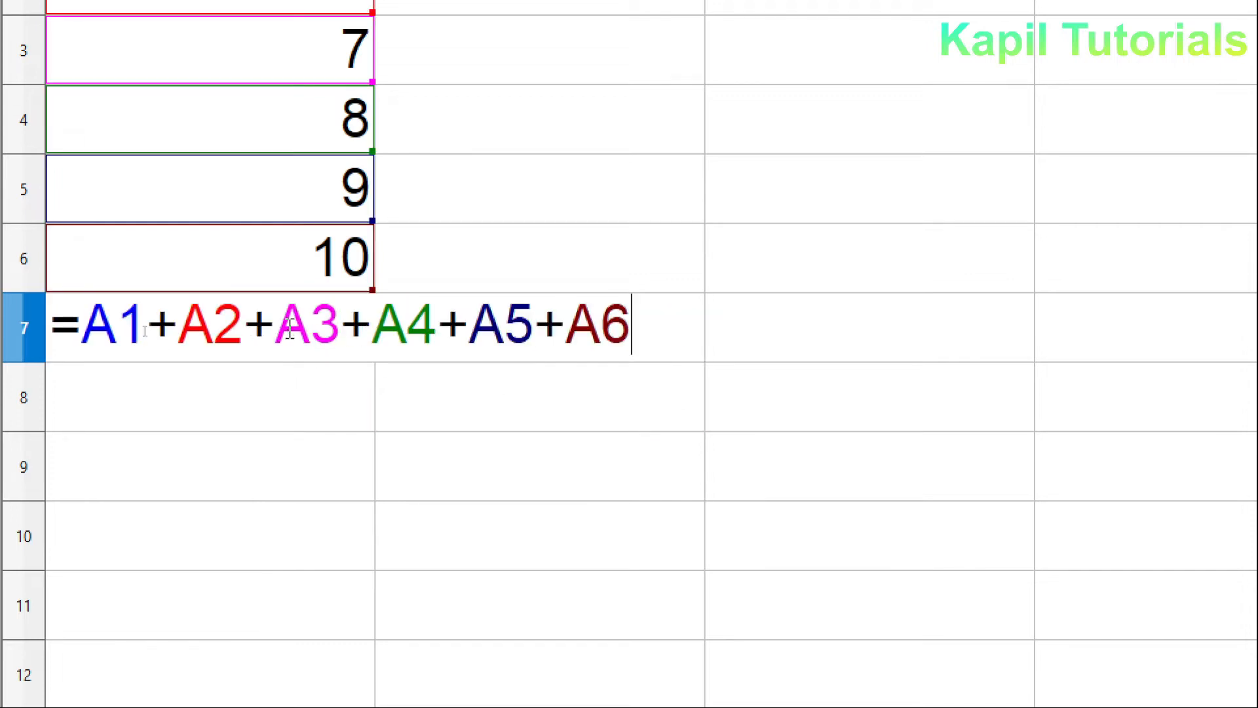
key(Escape)
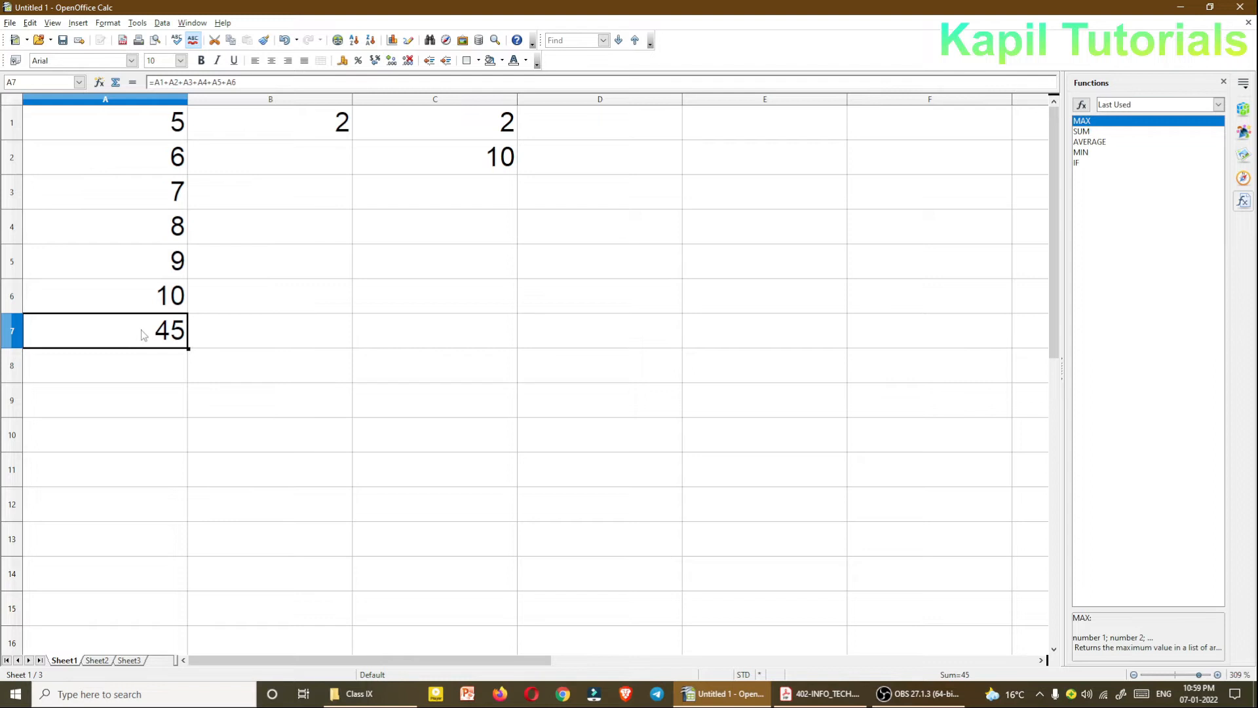
double_click(143, 329)
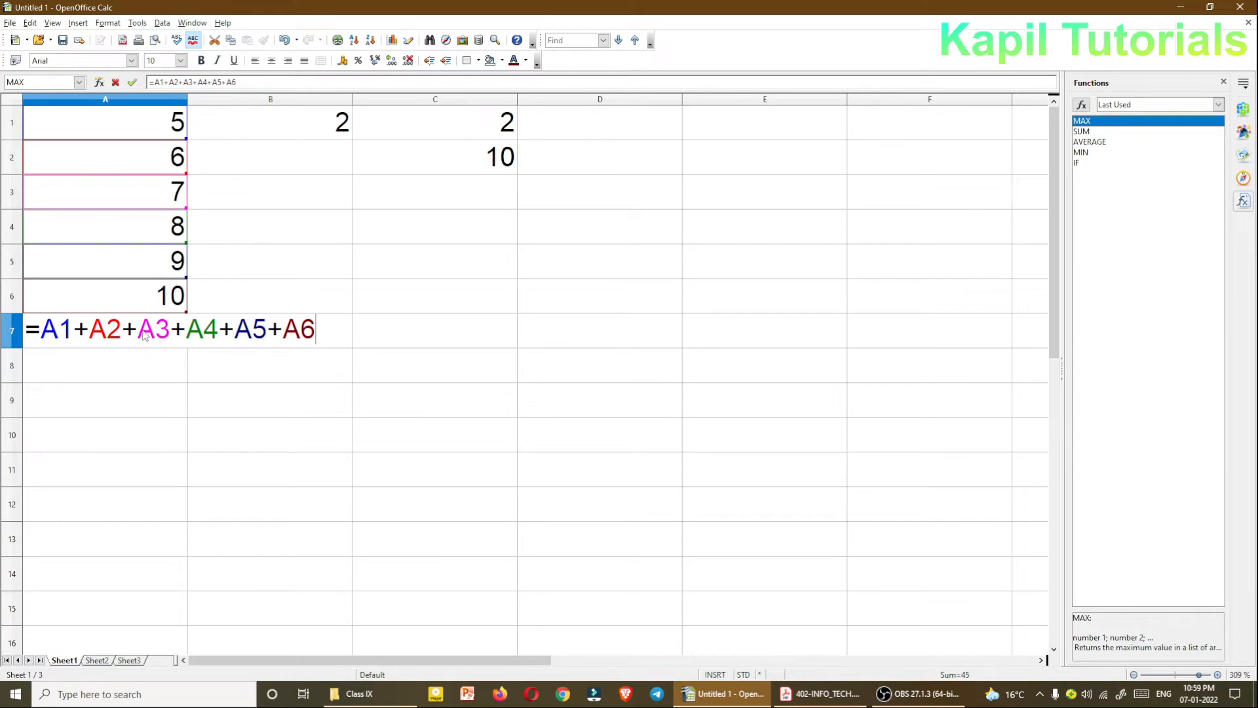
key(Return)
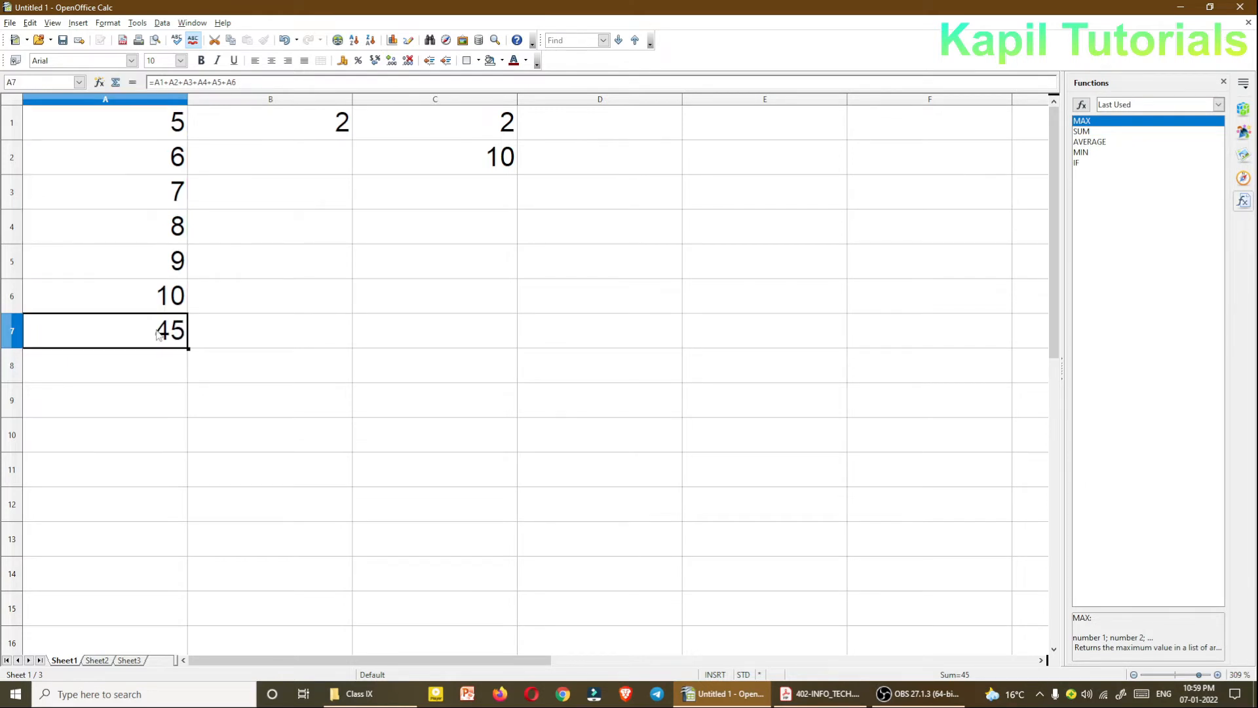
double_click(146, 335)
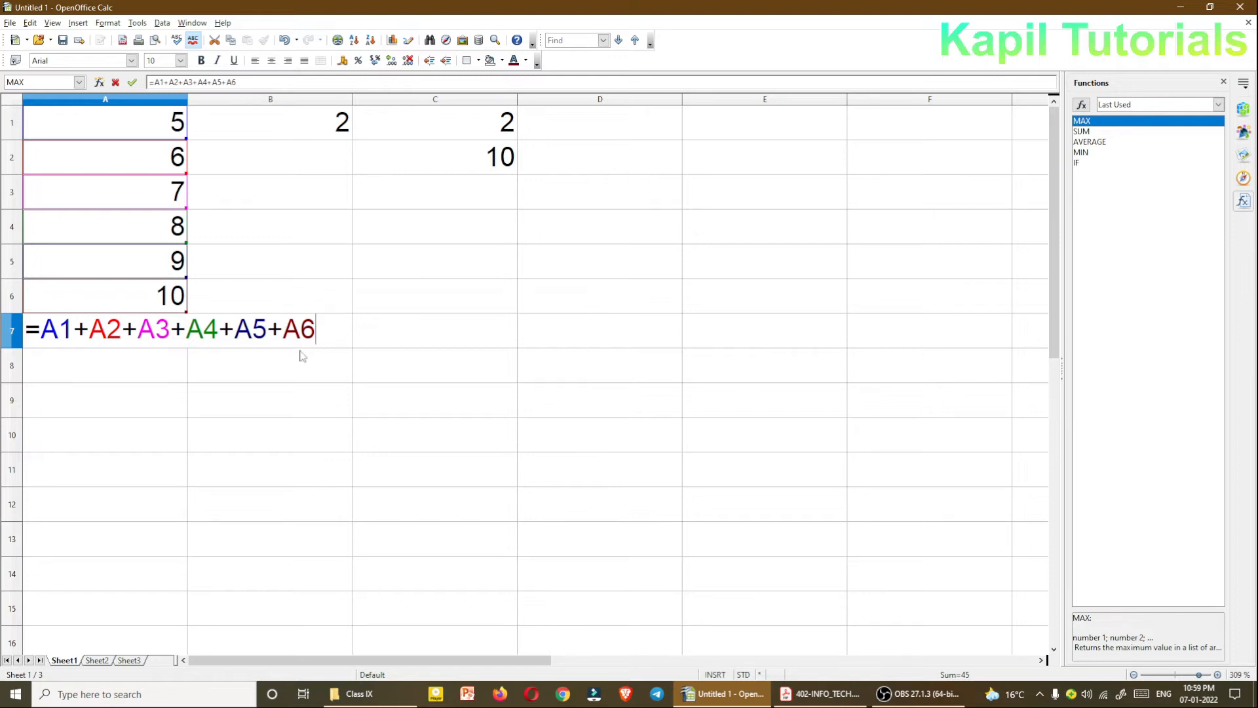
key(Escape)
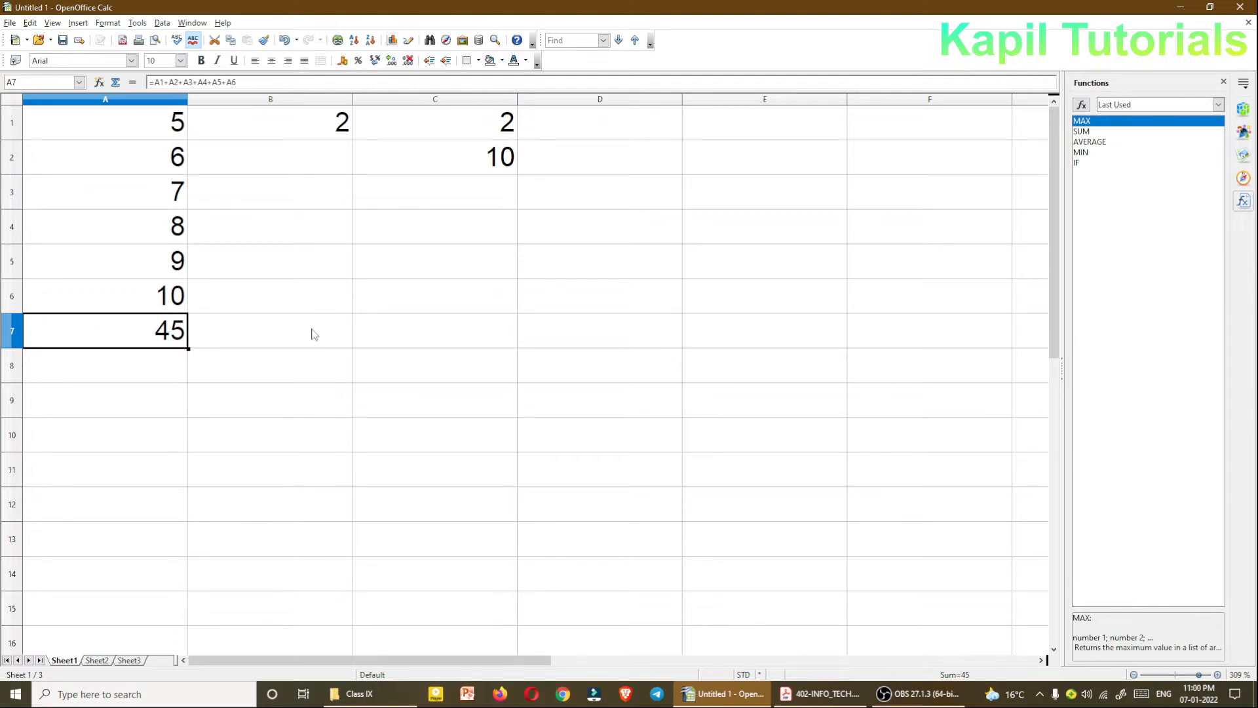
Enter the formula =SUM(A1:A6) in cell B7 to add the number series in column A.
click(273, 339)
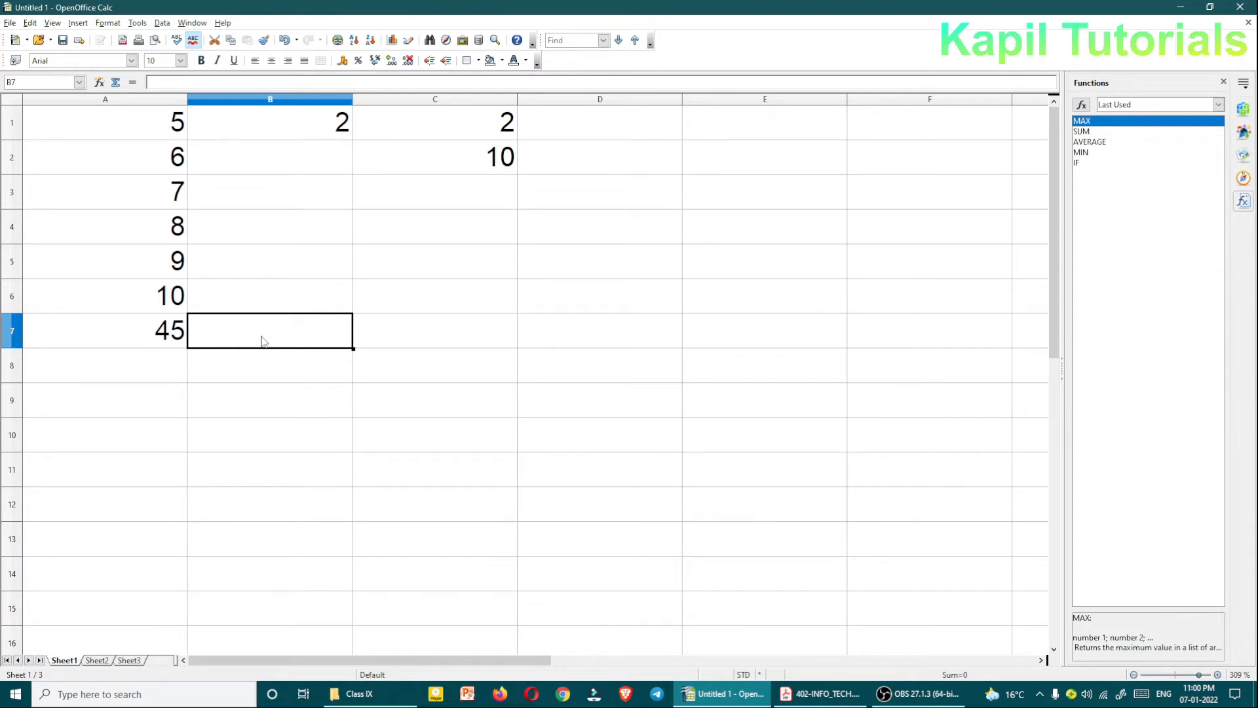
text(=sum)
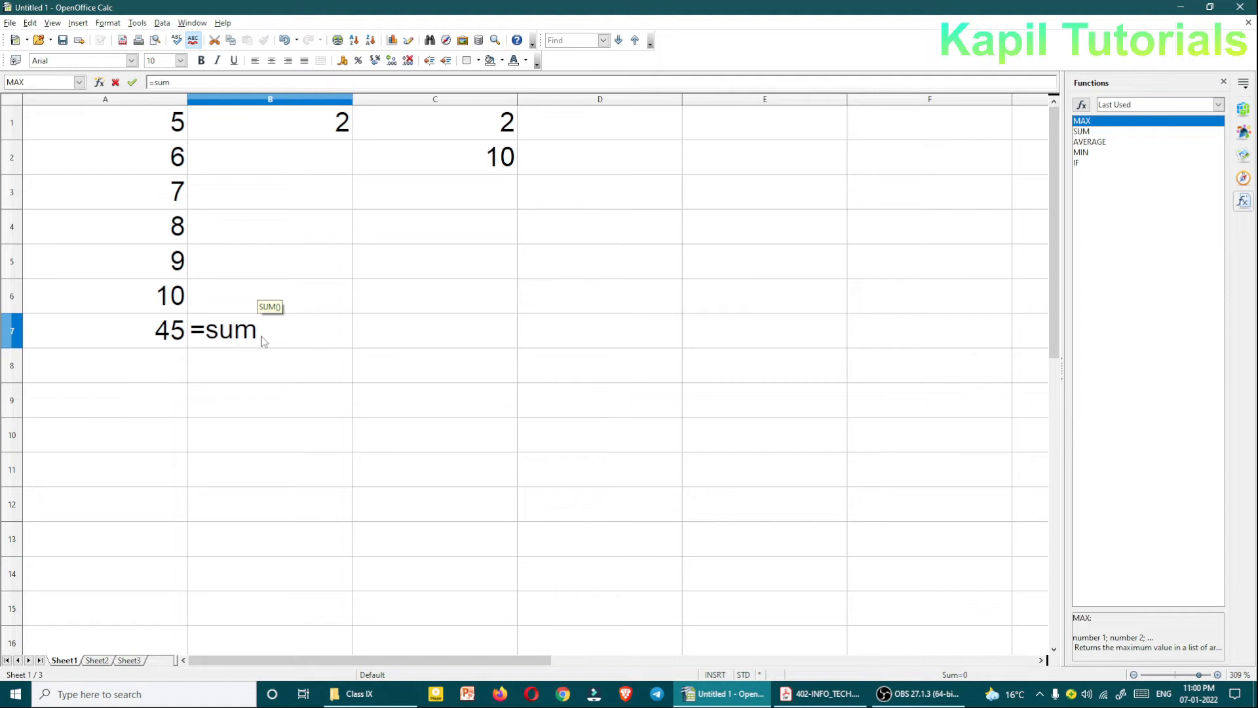
text(()
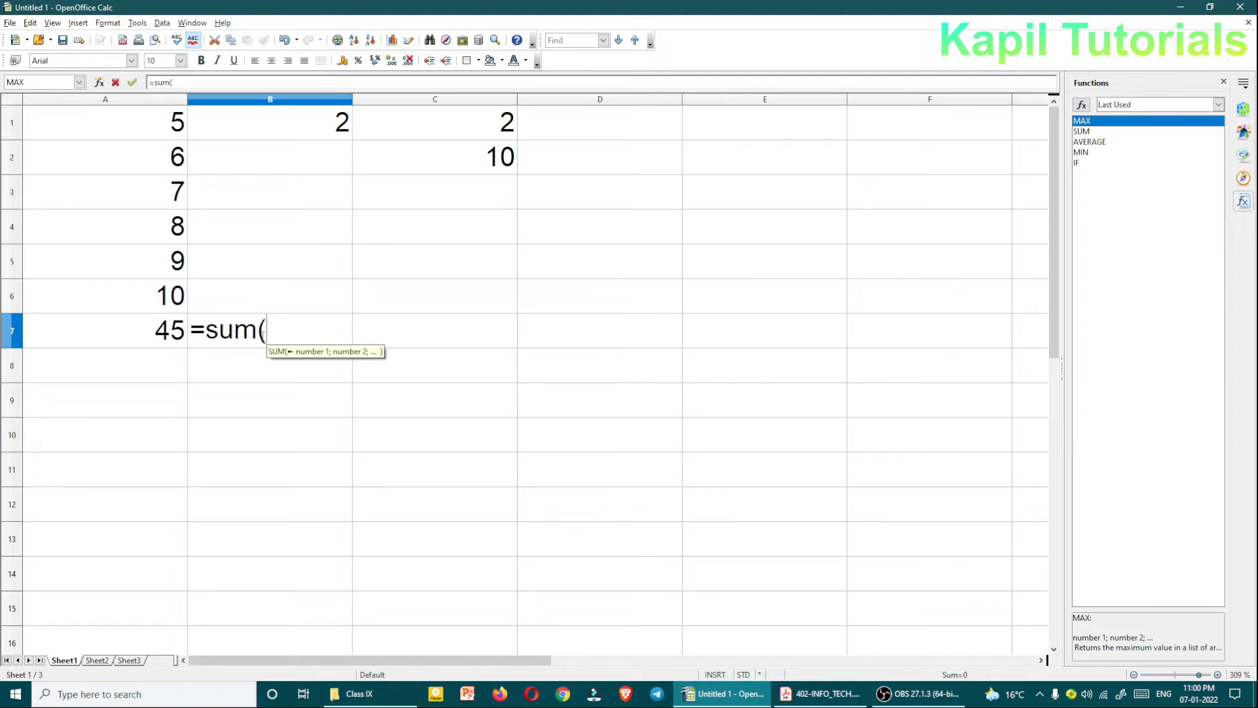
drag(159, 127, 162, 290)
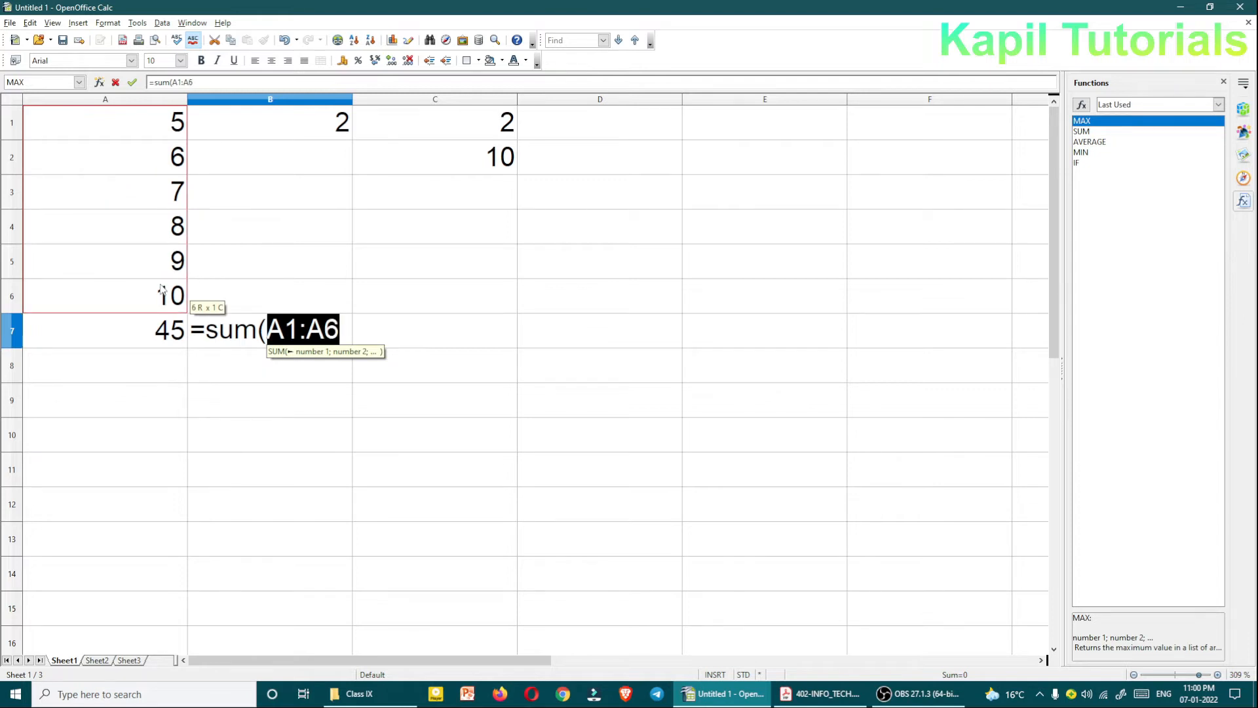
click(348, 338)
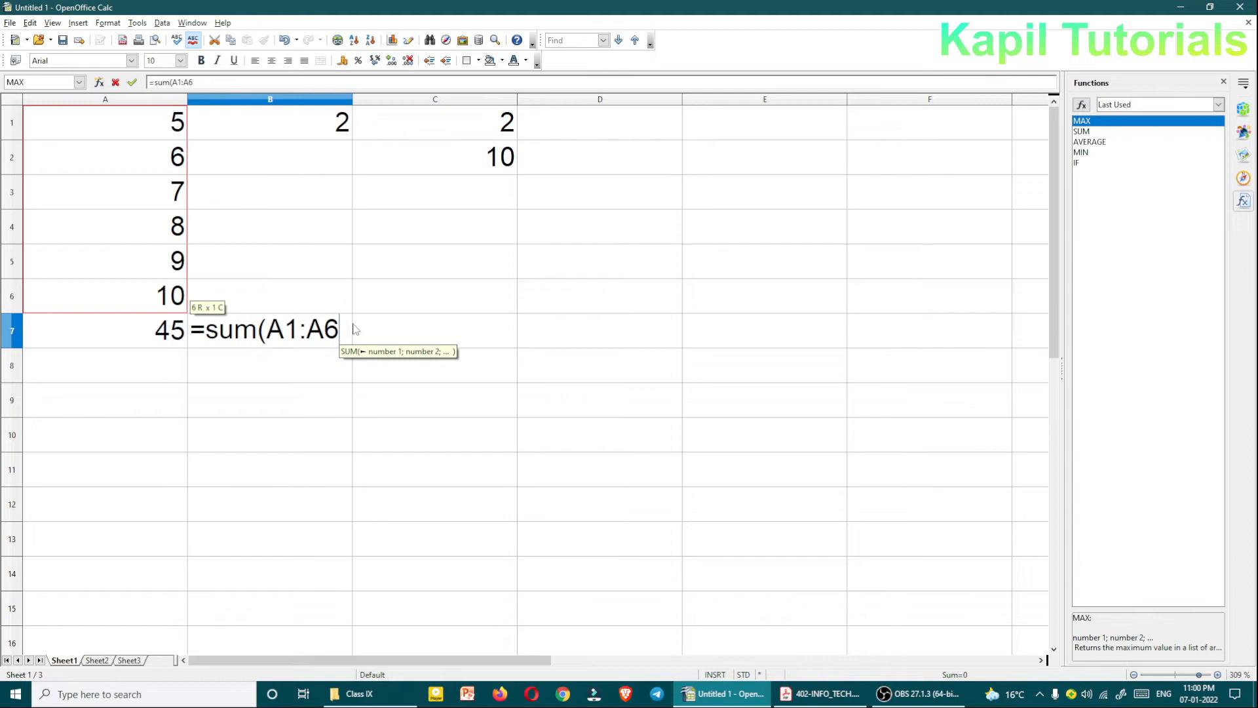
text())
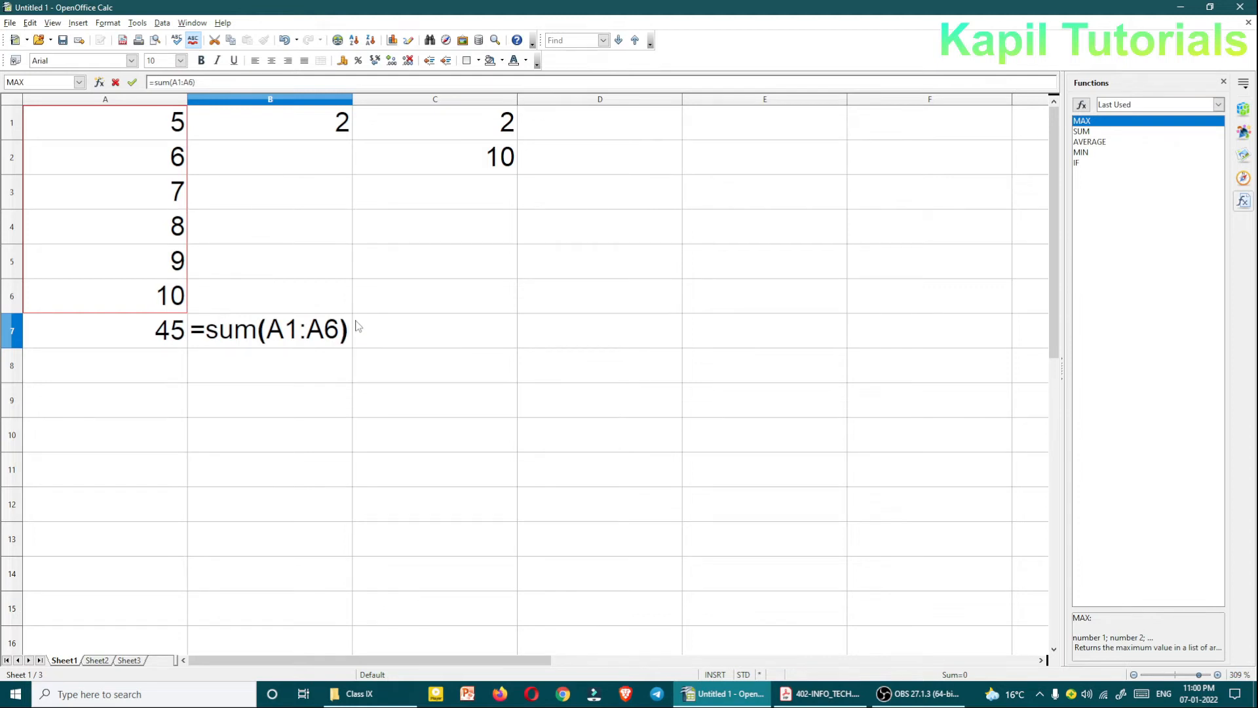
key(Return)
Compare the SUM formula in cell B7 with the individual-reference addition formula in cell A7, leaving both unchanged.
click(191, 334)
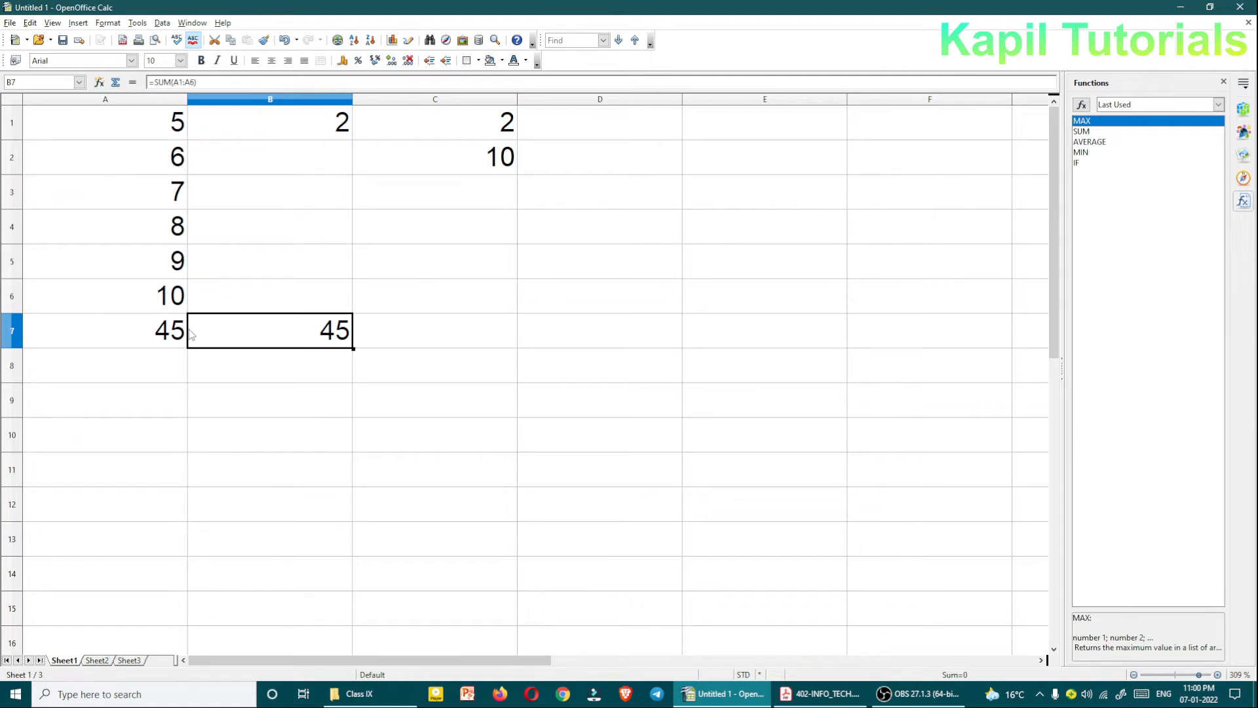
double_click(275, 340)
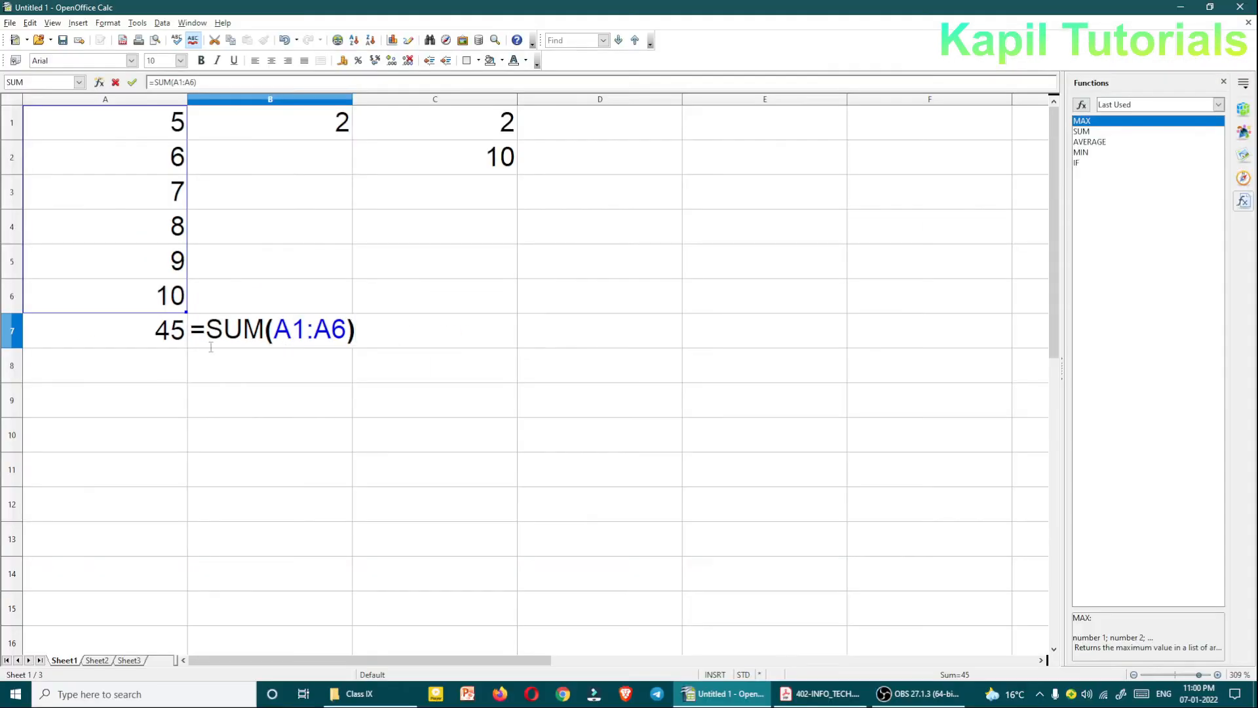
click(84, 315)
key(Escape)
click(151, 336)
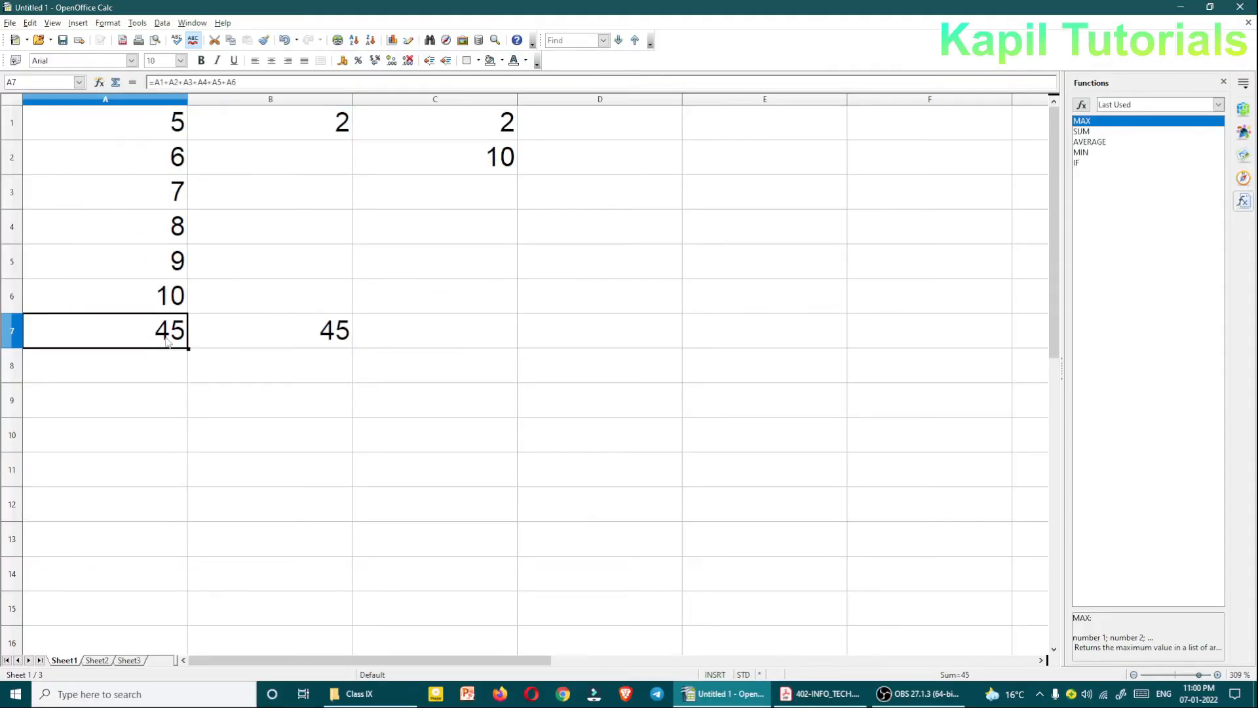
double_click(72, 342)
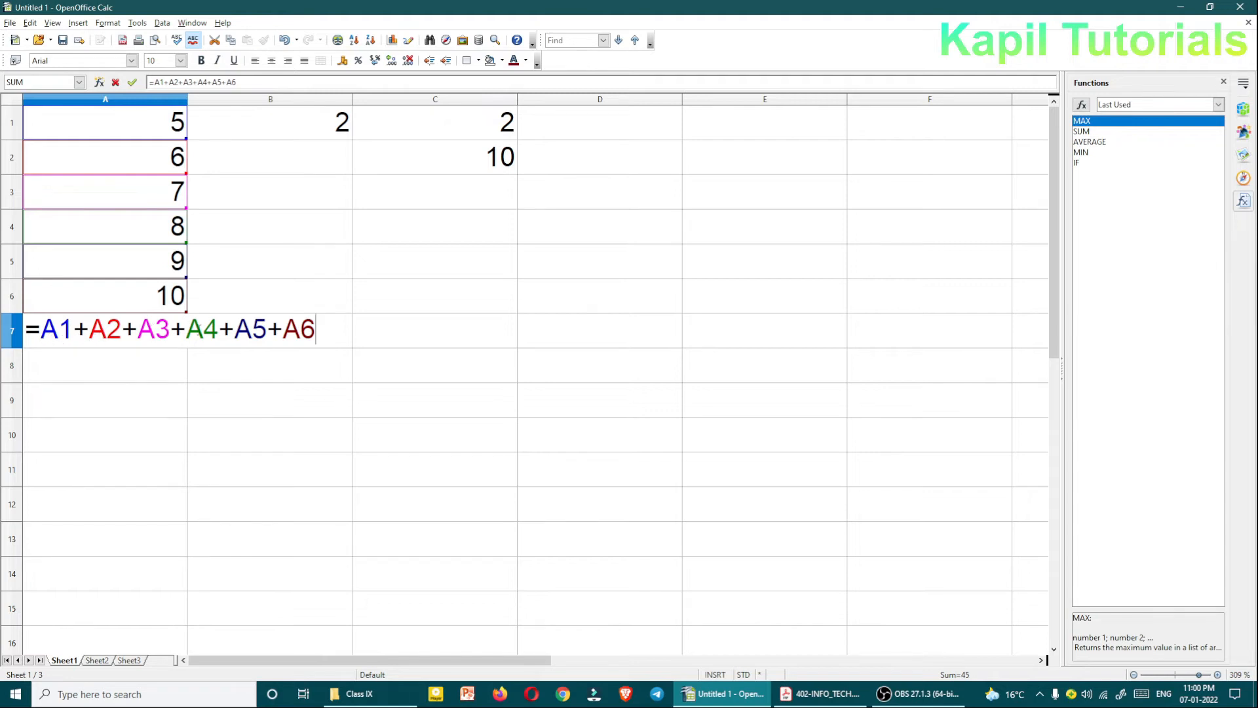
key(Escape)
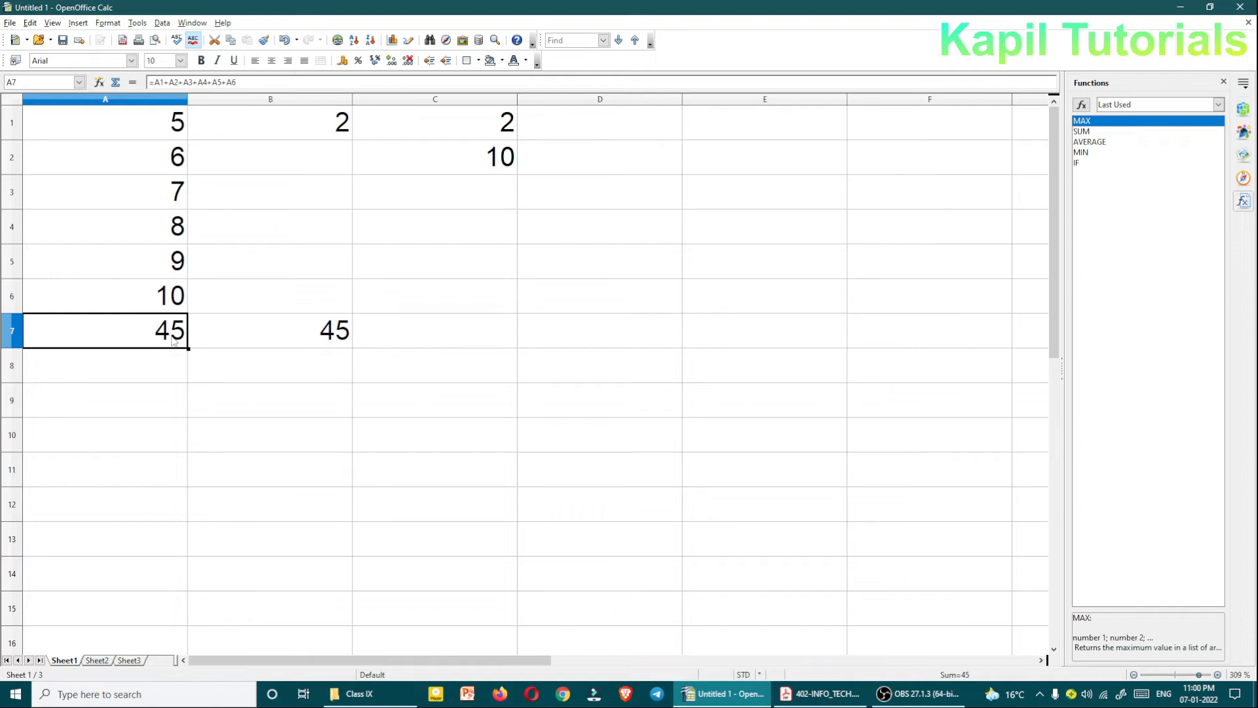
click(276, 340)
double_click(275, 340)
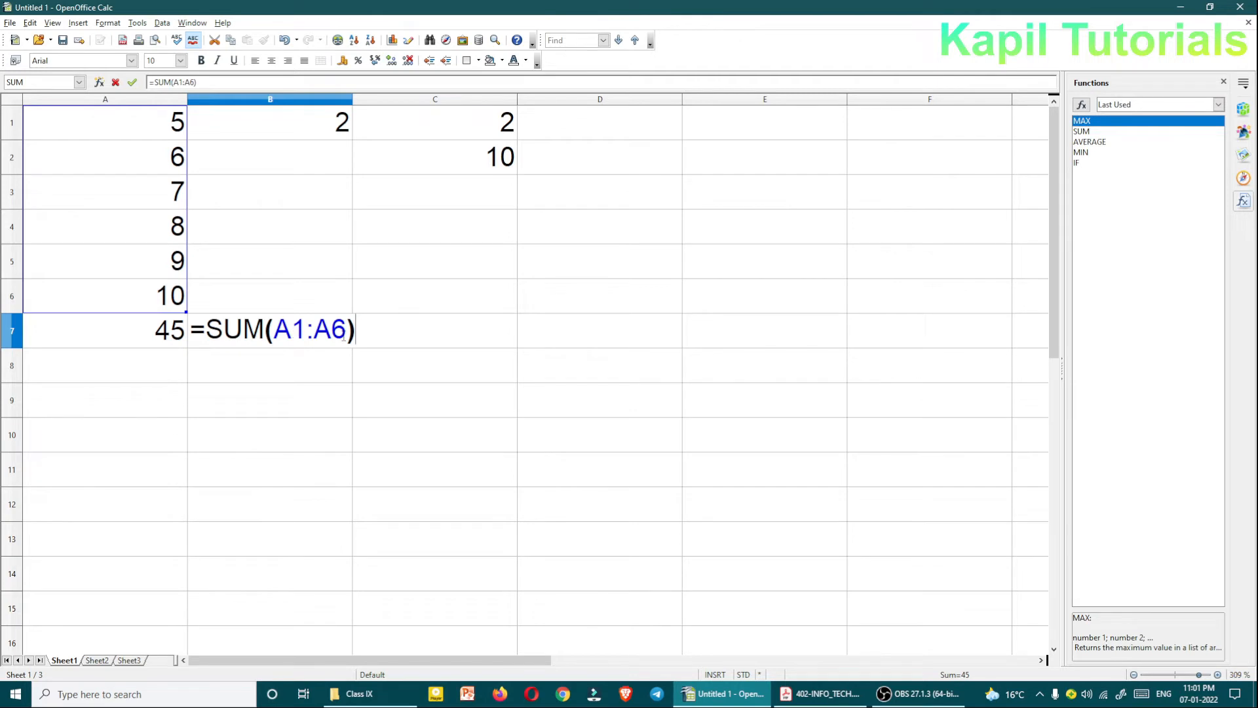
key(Return)
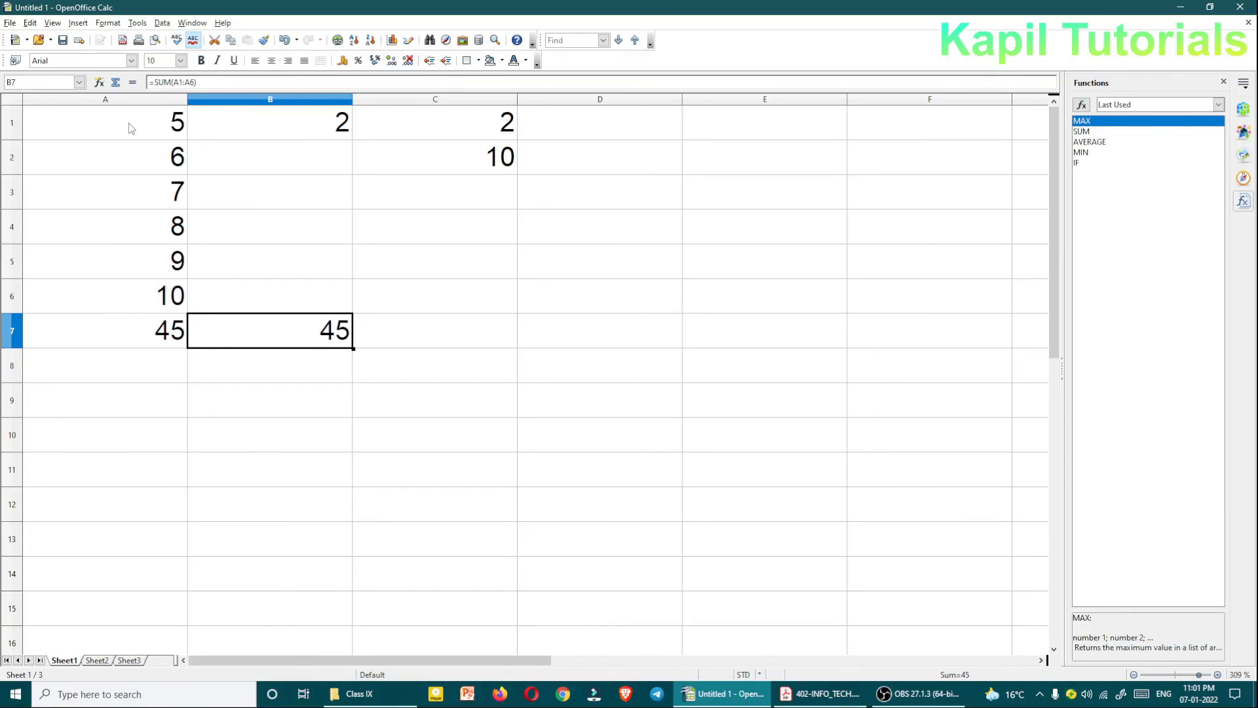
Select the cell range A1:A7, and the two-column range A1:B7, to illustrate what a cell range covers.
drag(128, 123, 164, 326)
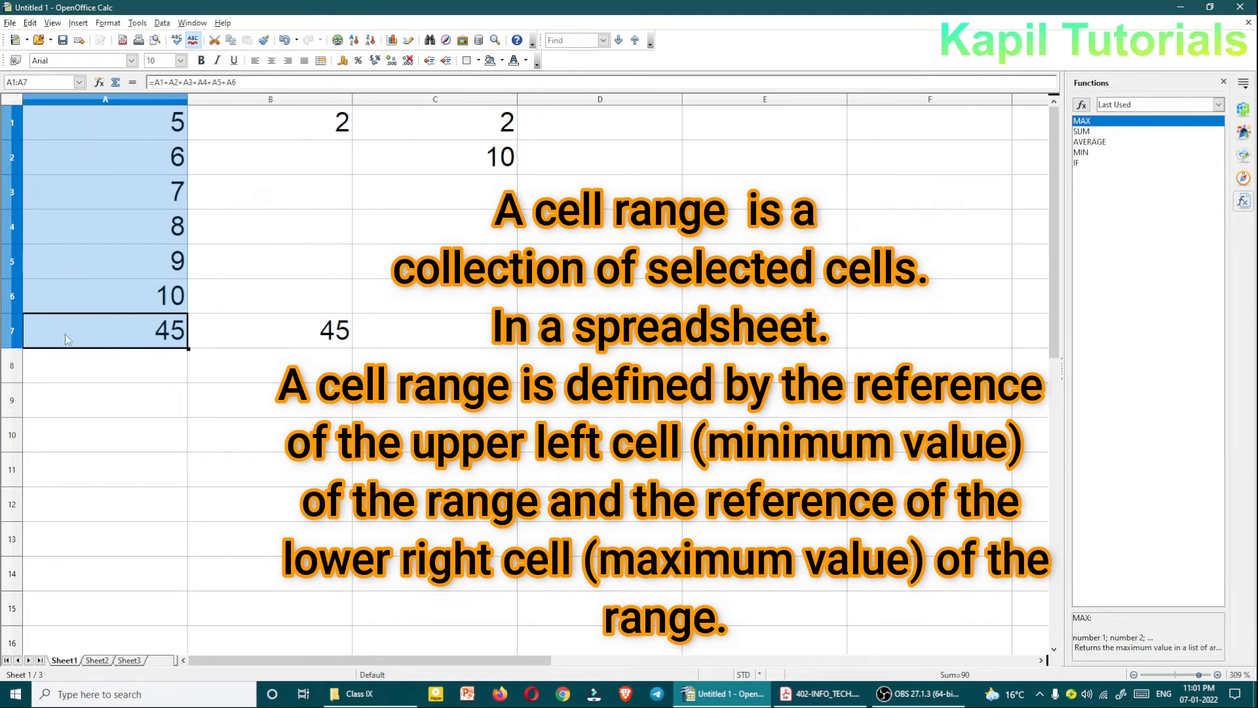
click(203, 366)
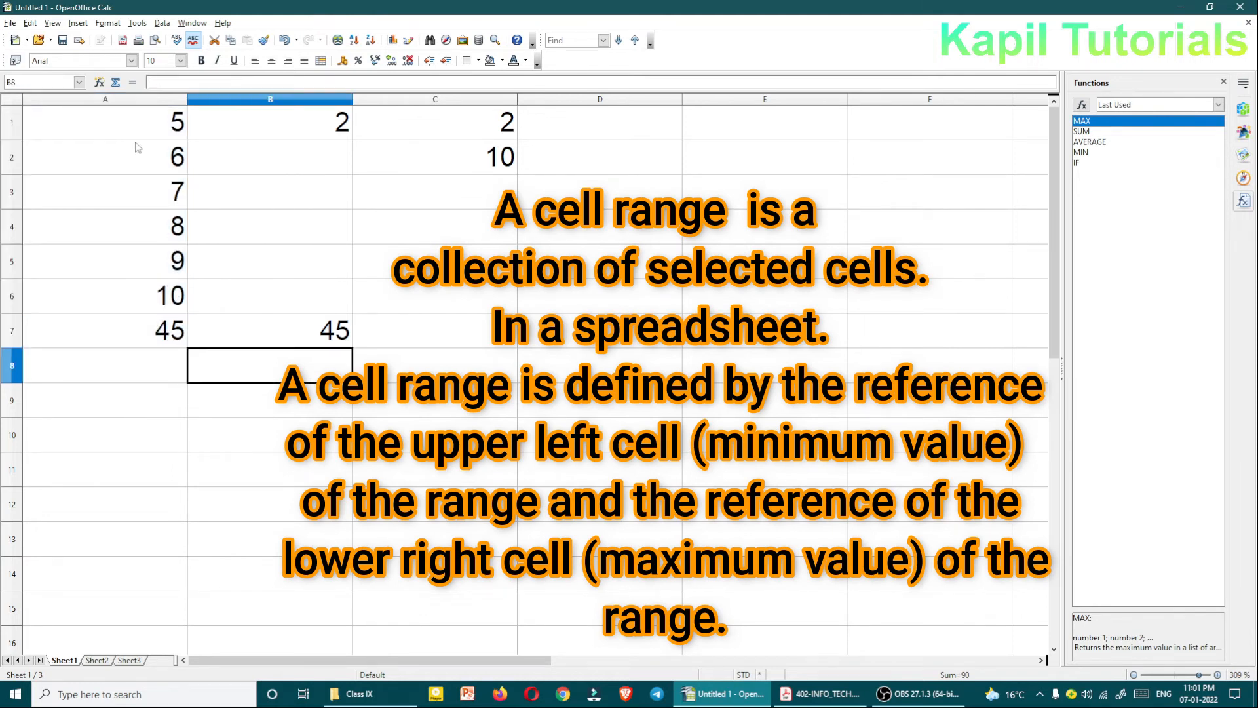
click(90, 128)
drag(89, 127, 277, 329)
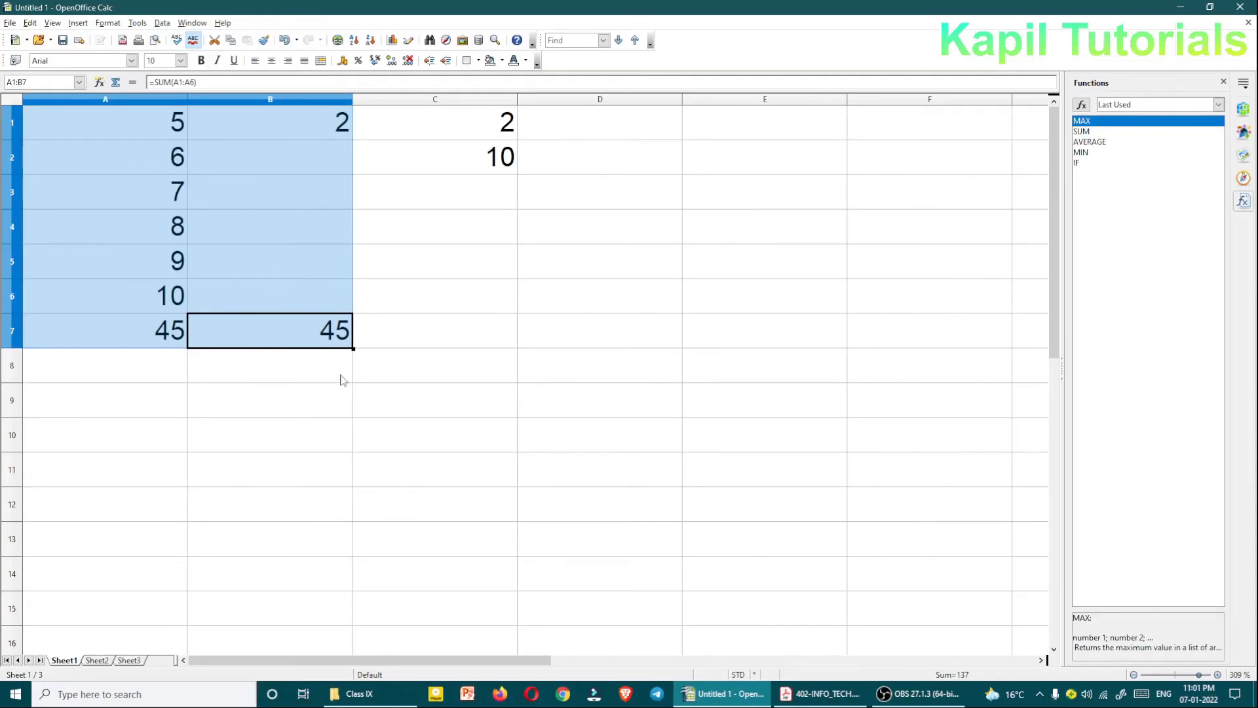
Enter the formula =SUM(A1:B7) in cell B9 to add the two-column range.
click(279, 411)
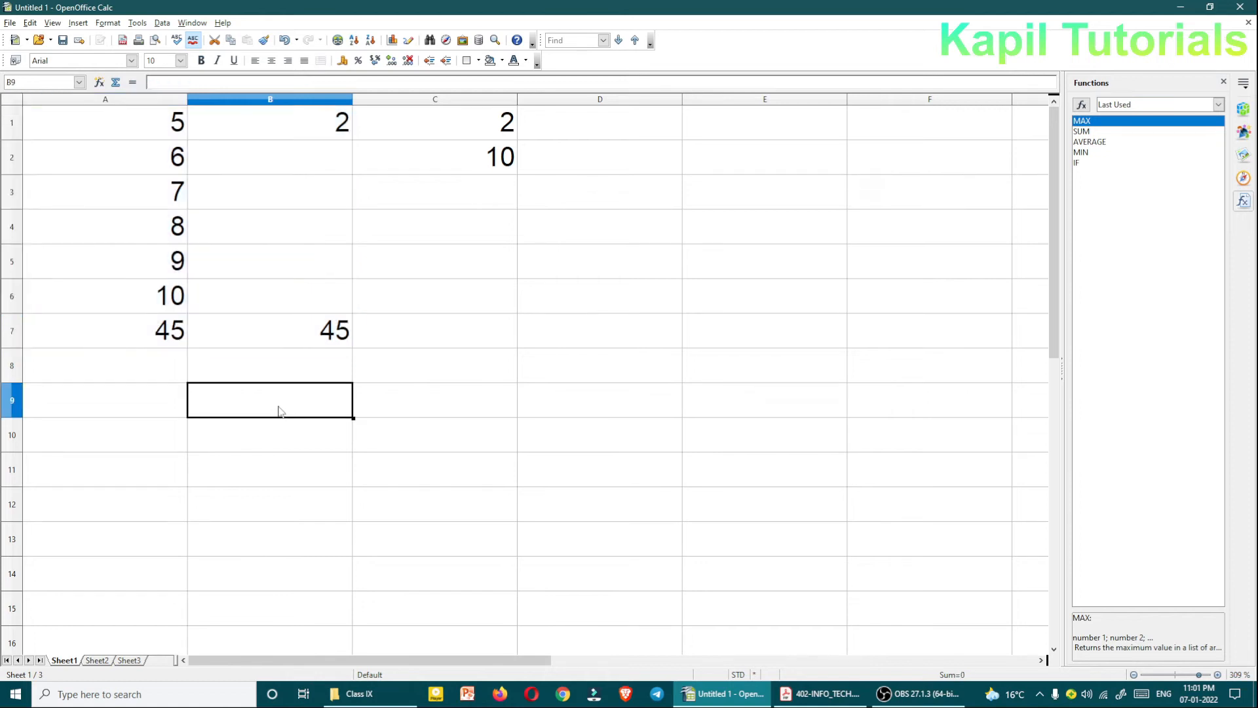
text(=sum)
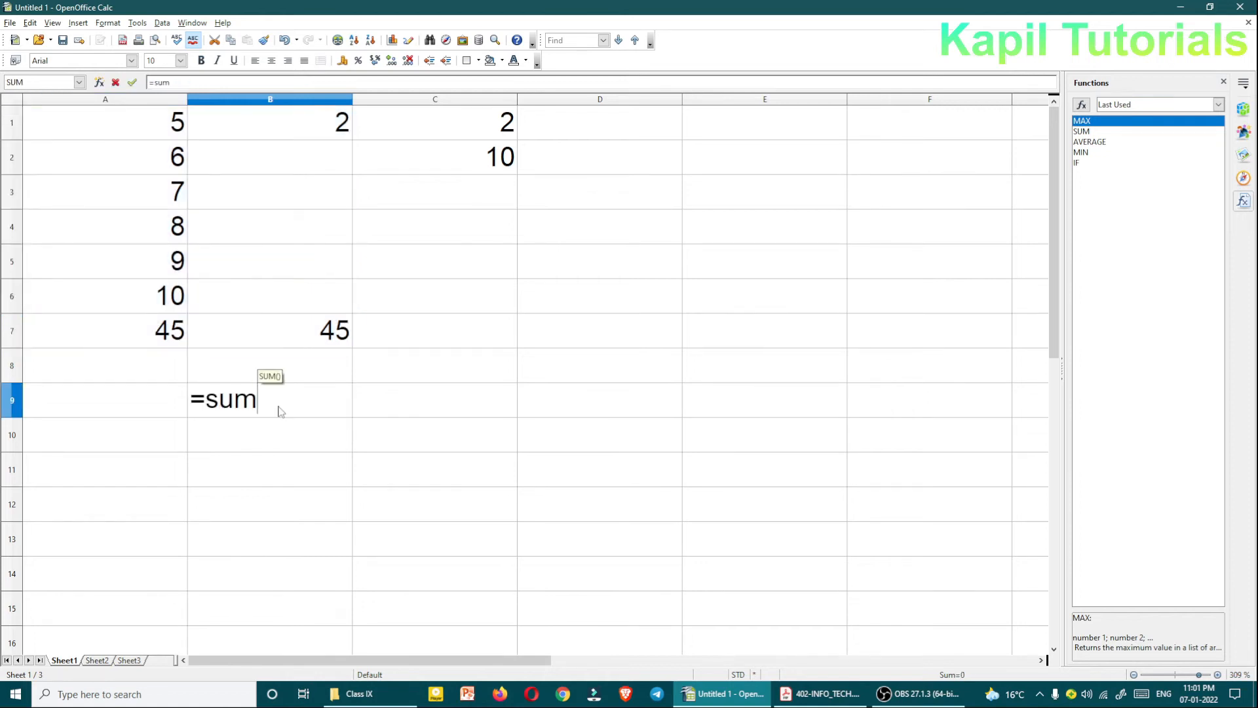
text(()
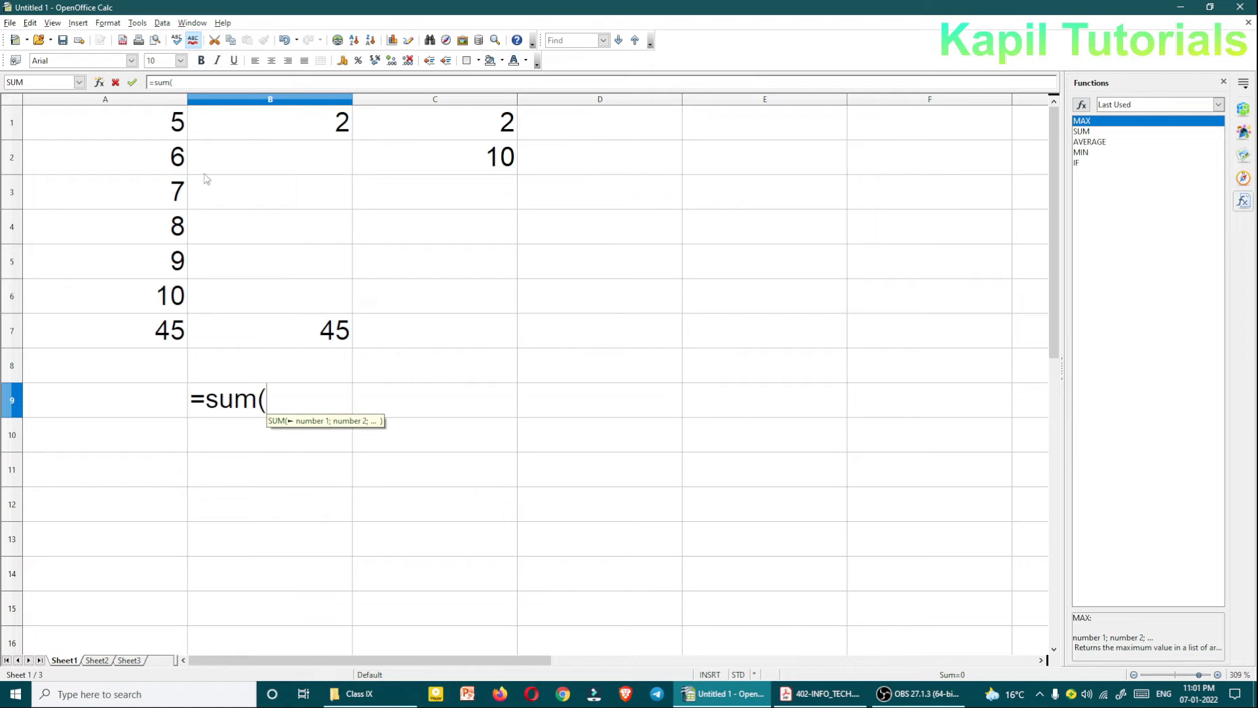
drag(150, 126, 261, 338)
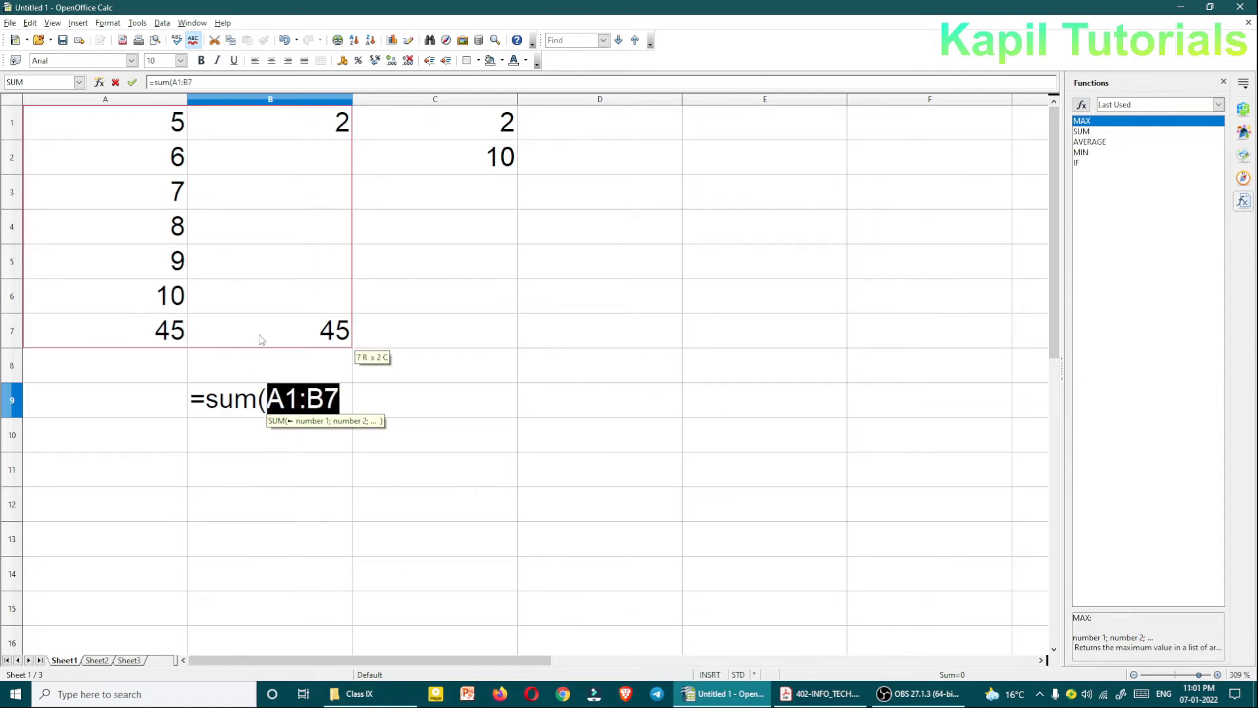
click(344, 403)
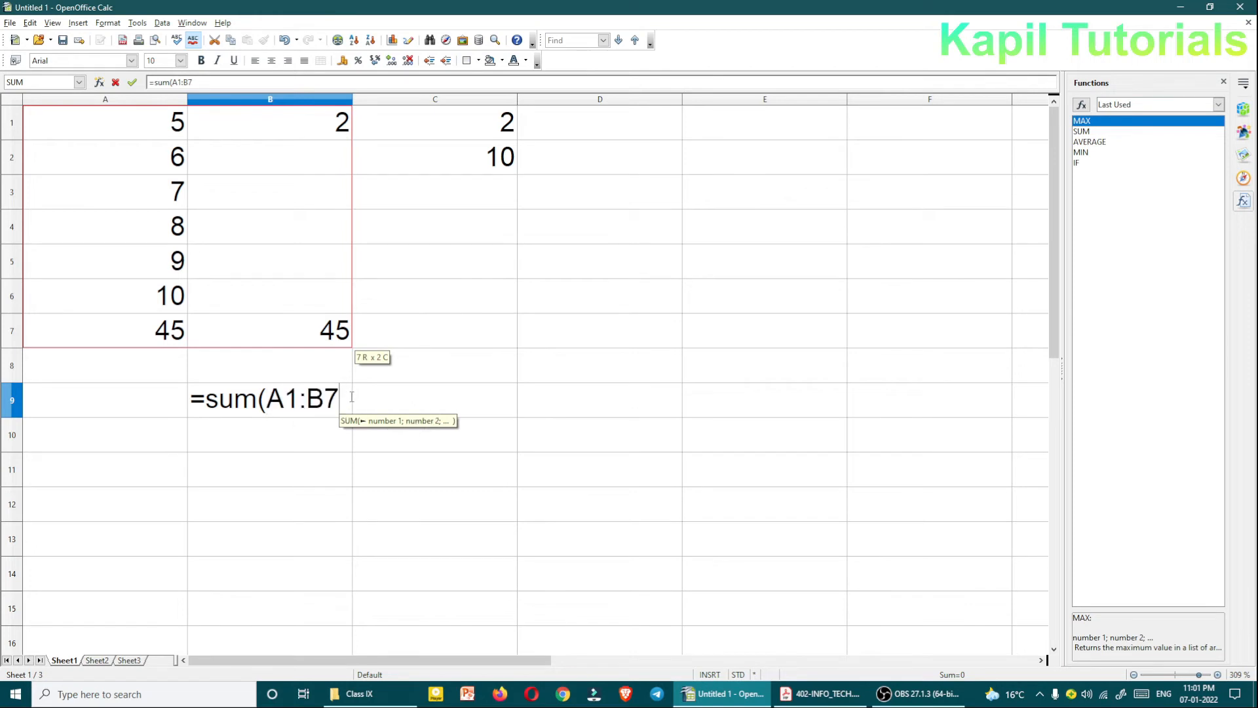
text())
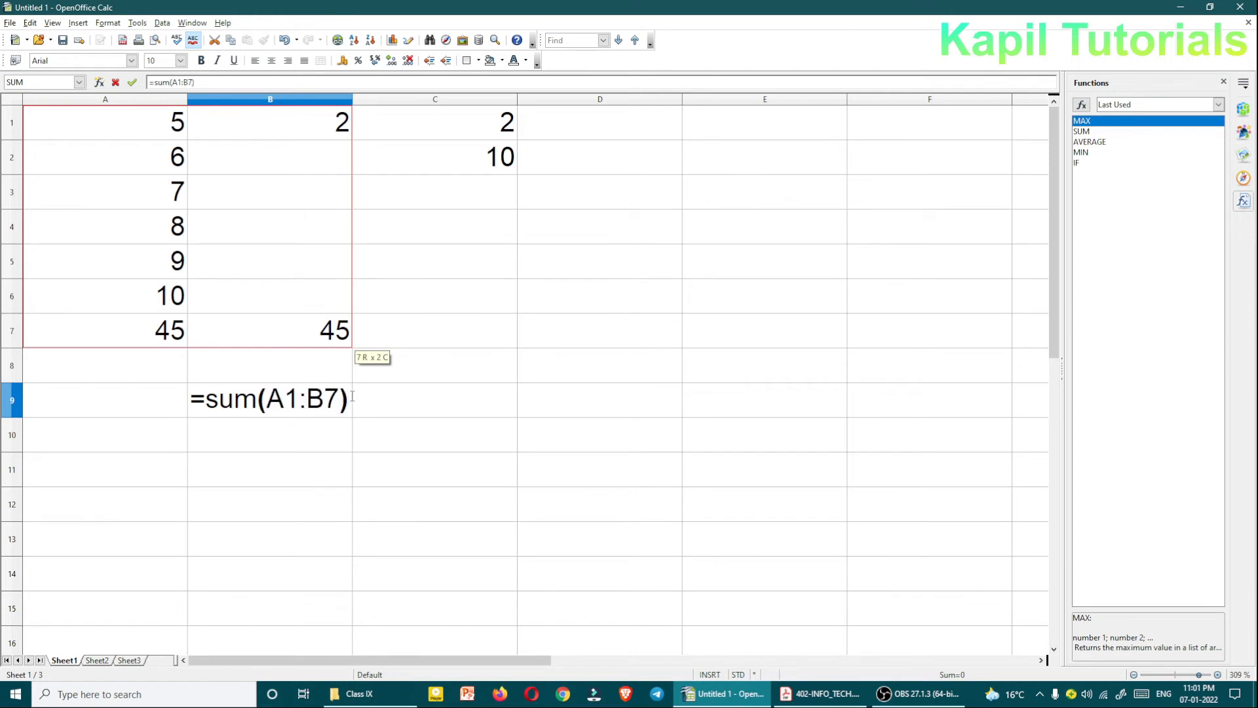
key(Return)
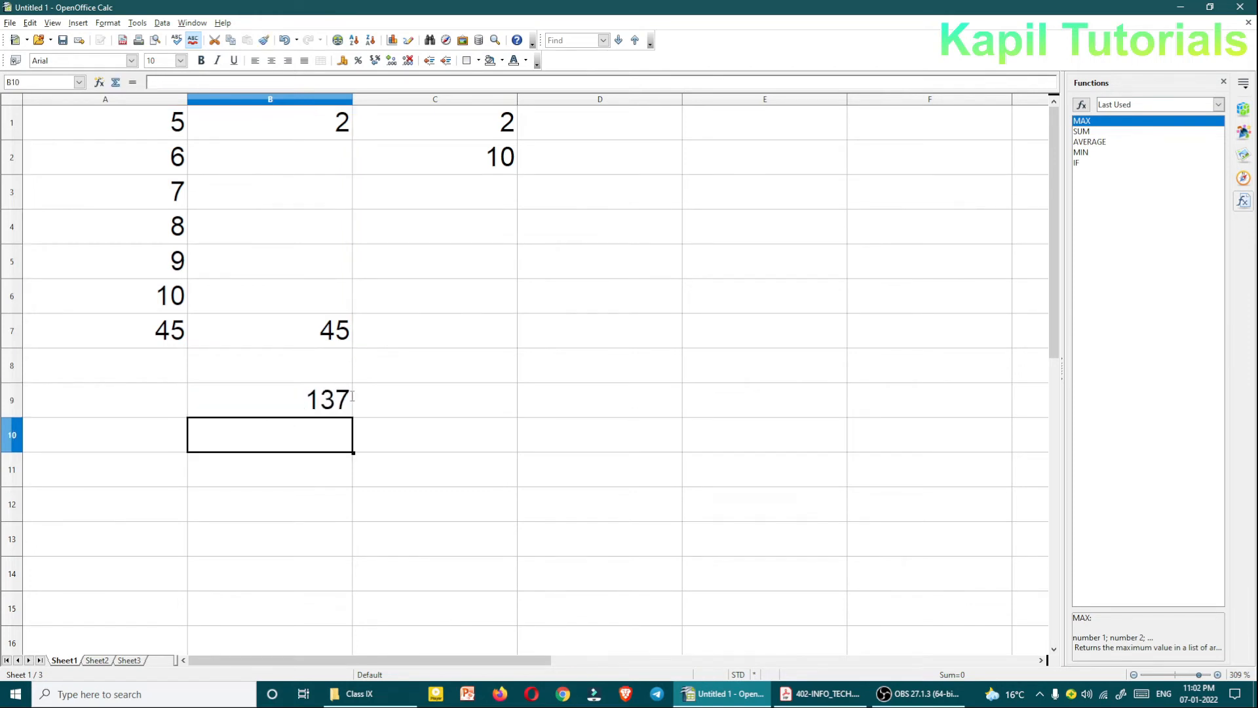
Review the formulas in cells B9, A7 and B7, leaving them unchanged.
click(288, 401)
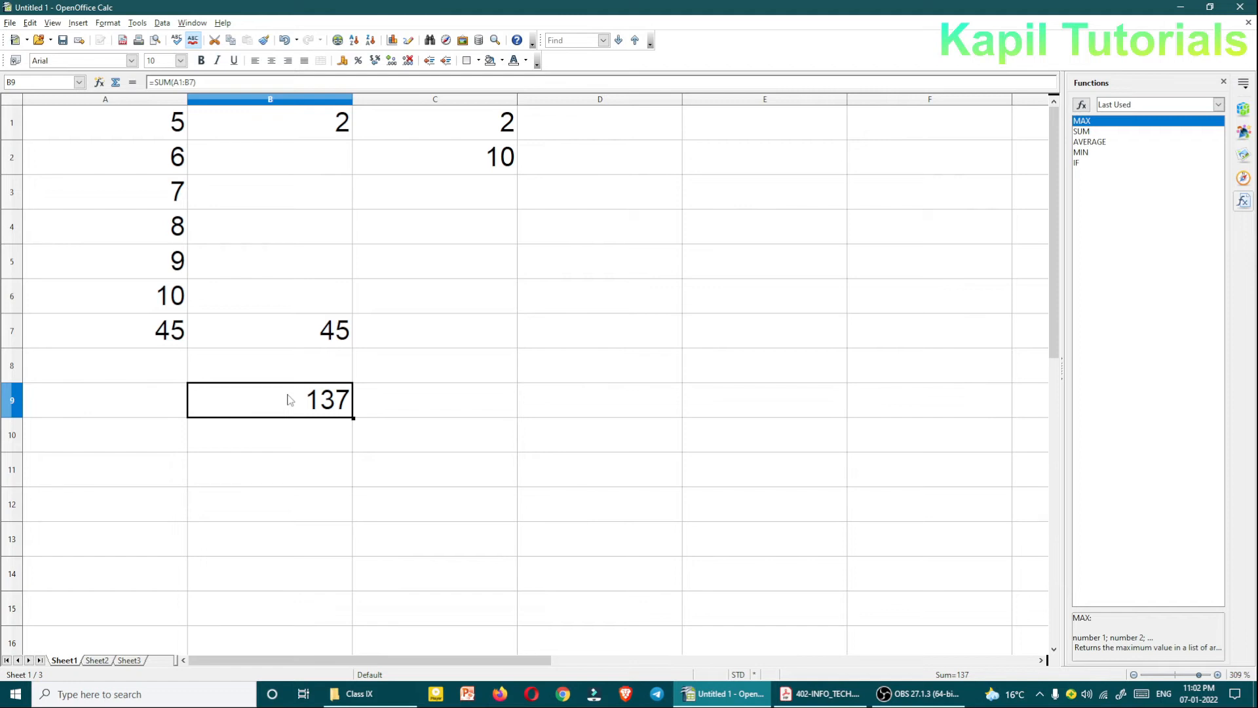
click(171, 331)
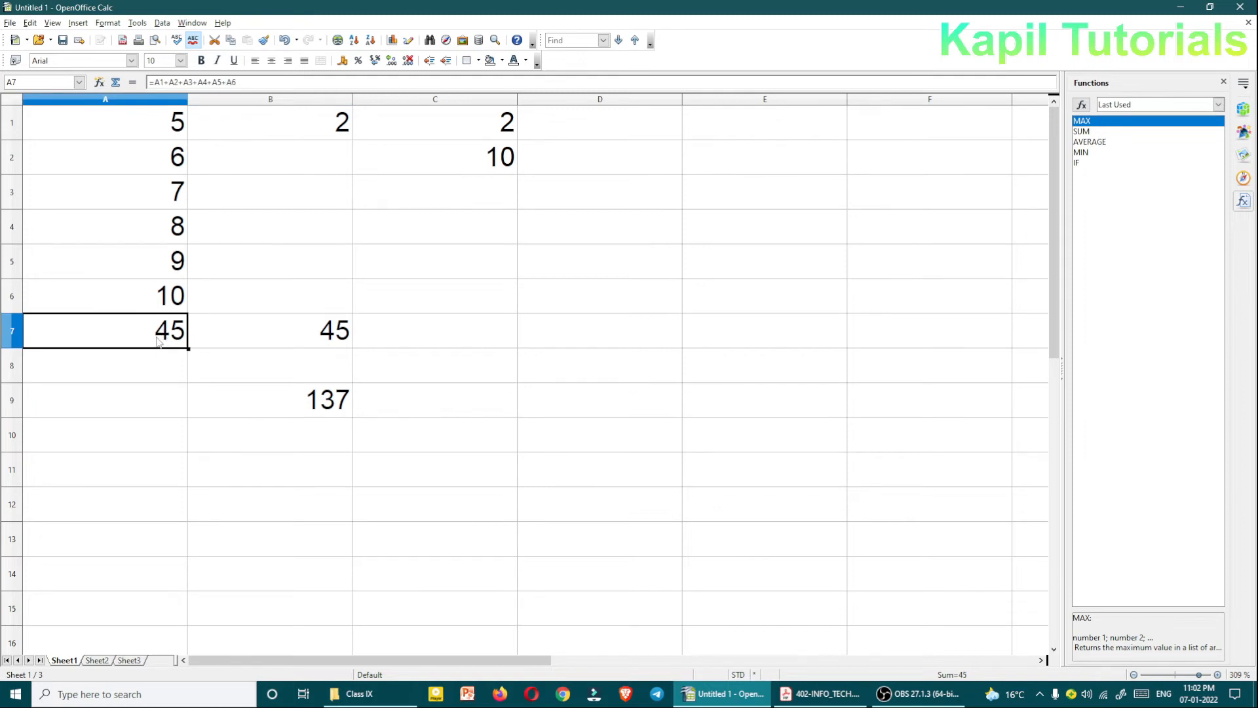
double_click(157, 341)
key(Escape)
double_click(158, 341)
key(Escape)
click(249, 81)
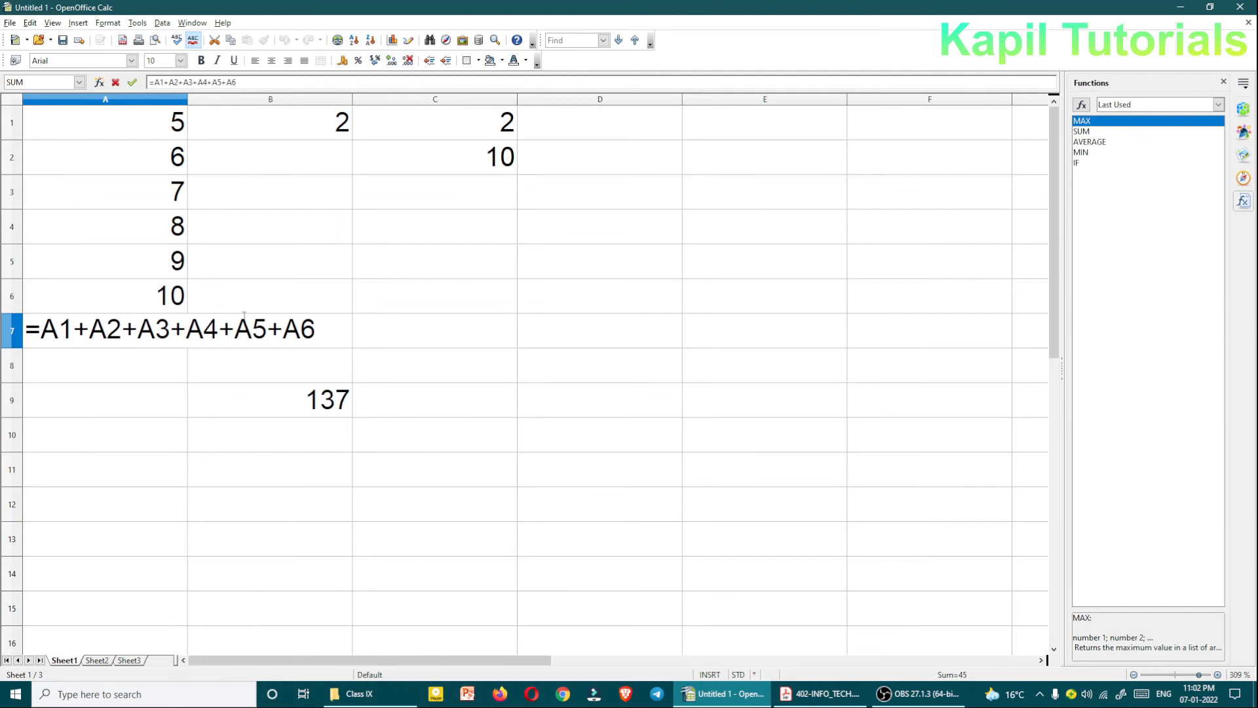
key(Return)
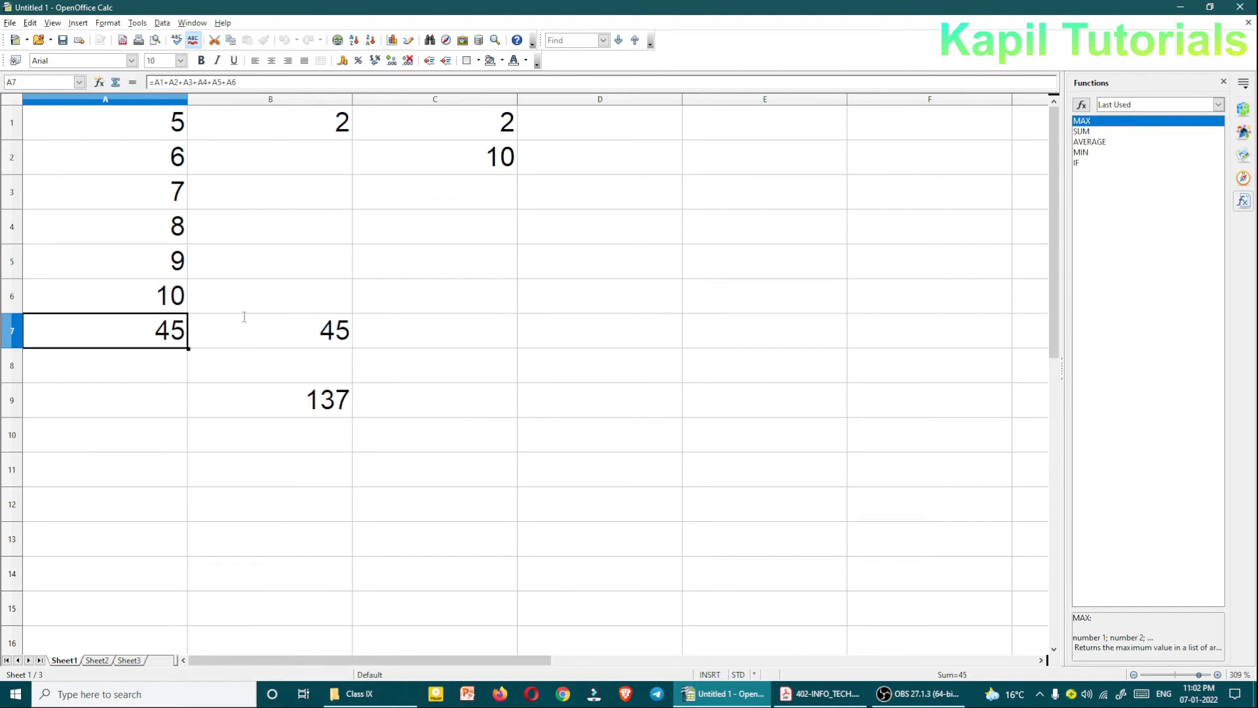
click(267, 334)
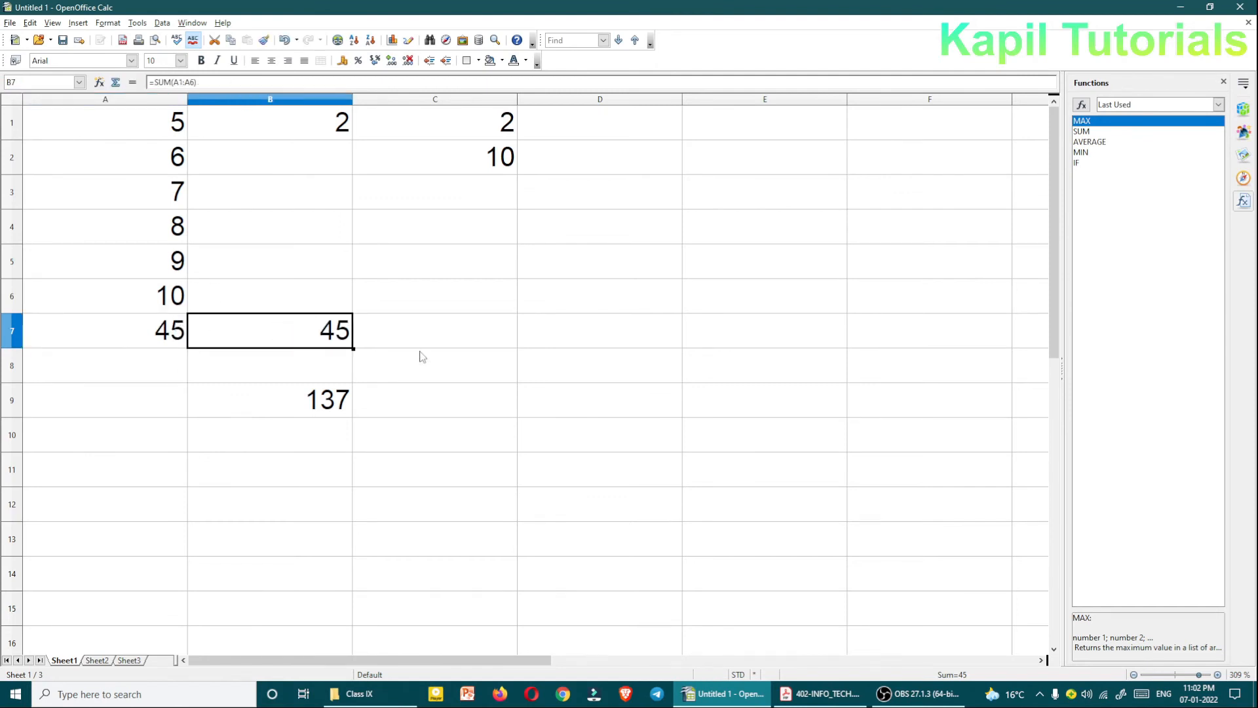
Switch to Sheet2 and enter 2 in cell A1 and x in cell B1.
click(98, 660)
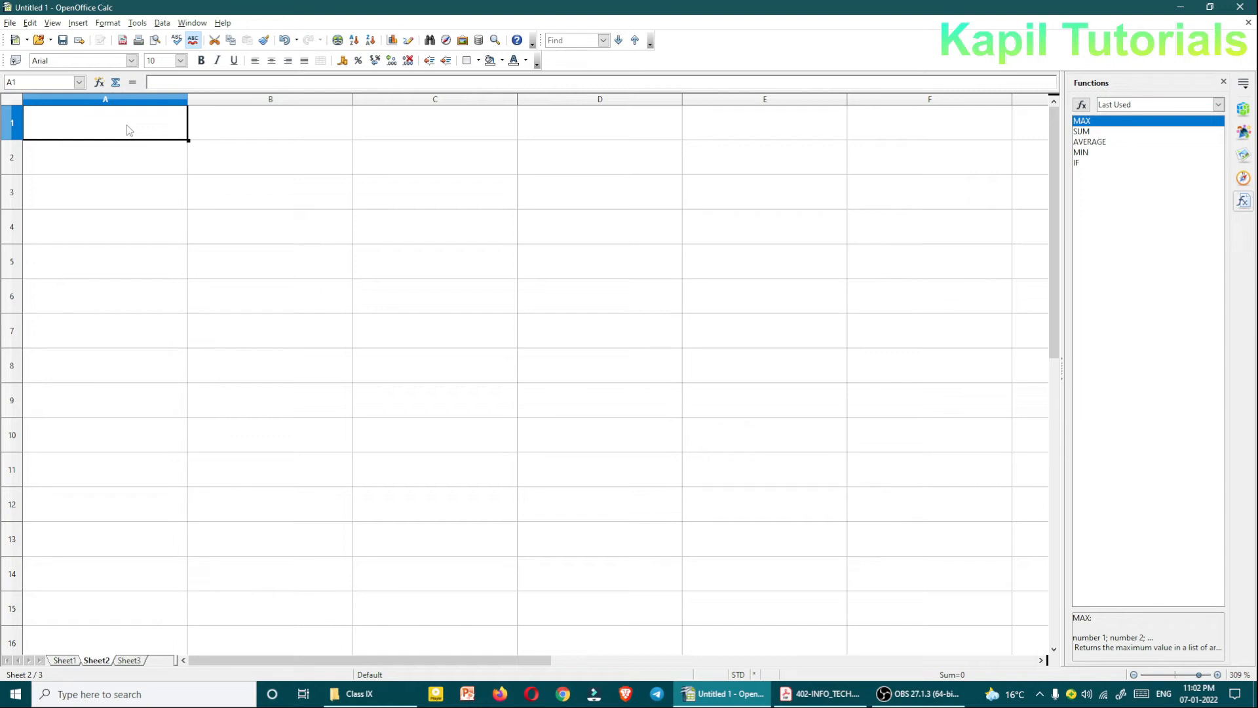
text(2)
key(Tab)
text(x)
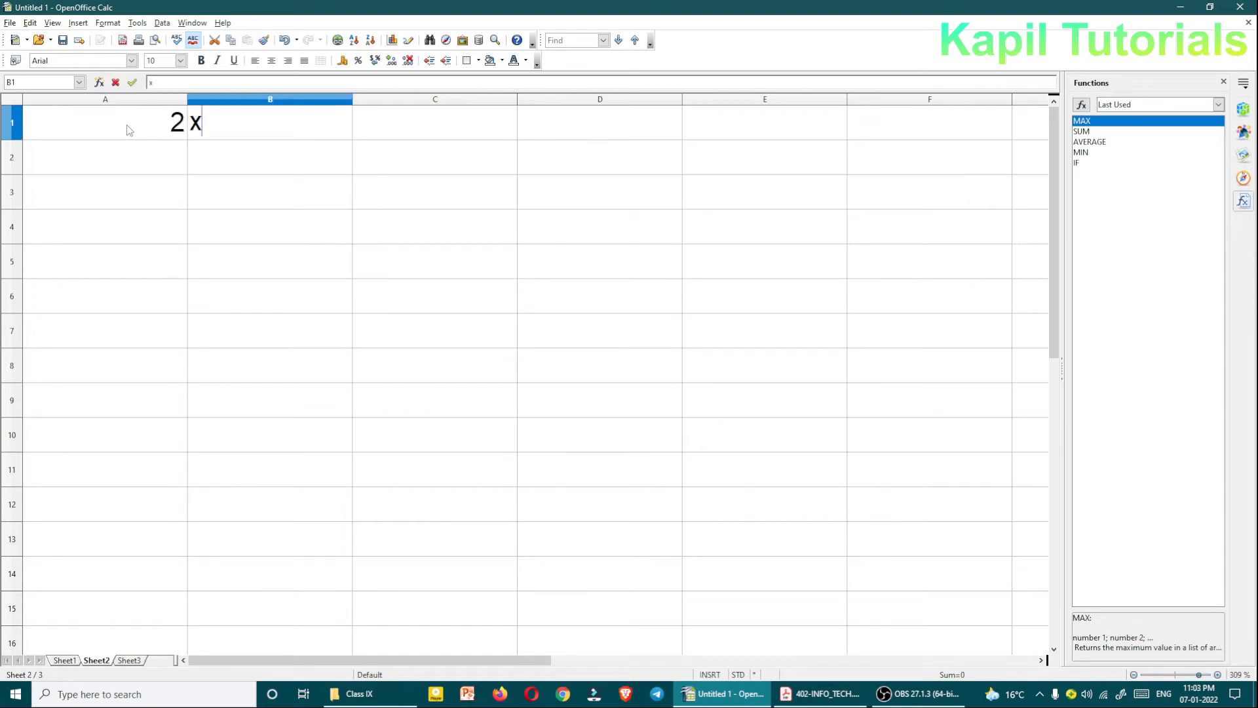
key(Tab)
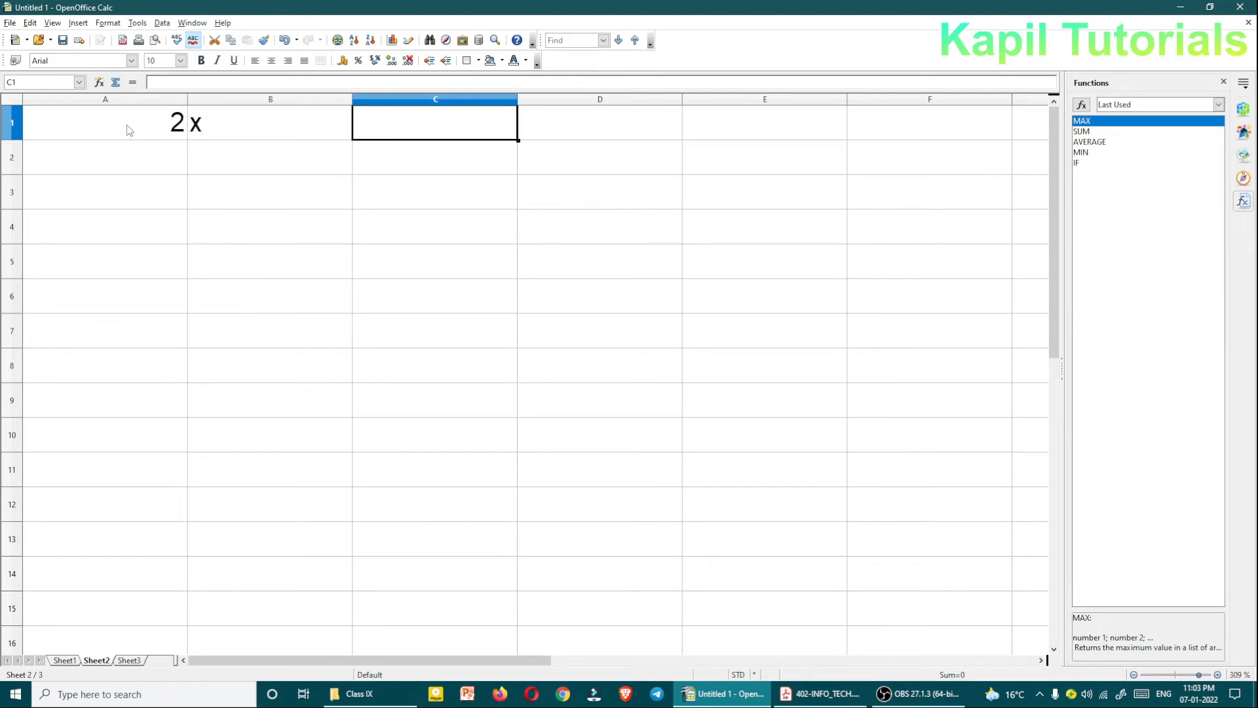
Try auto-filling cell A1 down to A5 on Sheet2, and undo the fill.
click(127, 125)
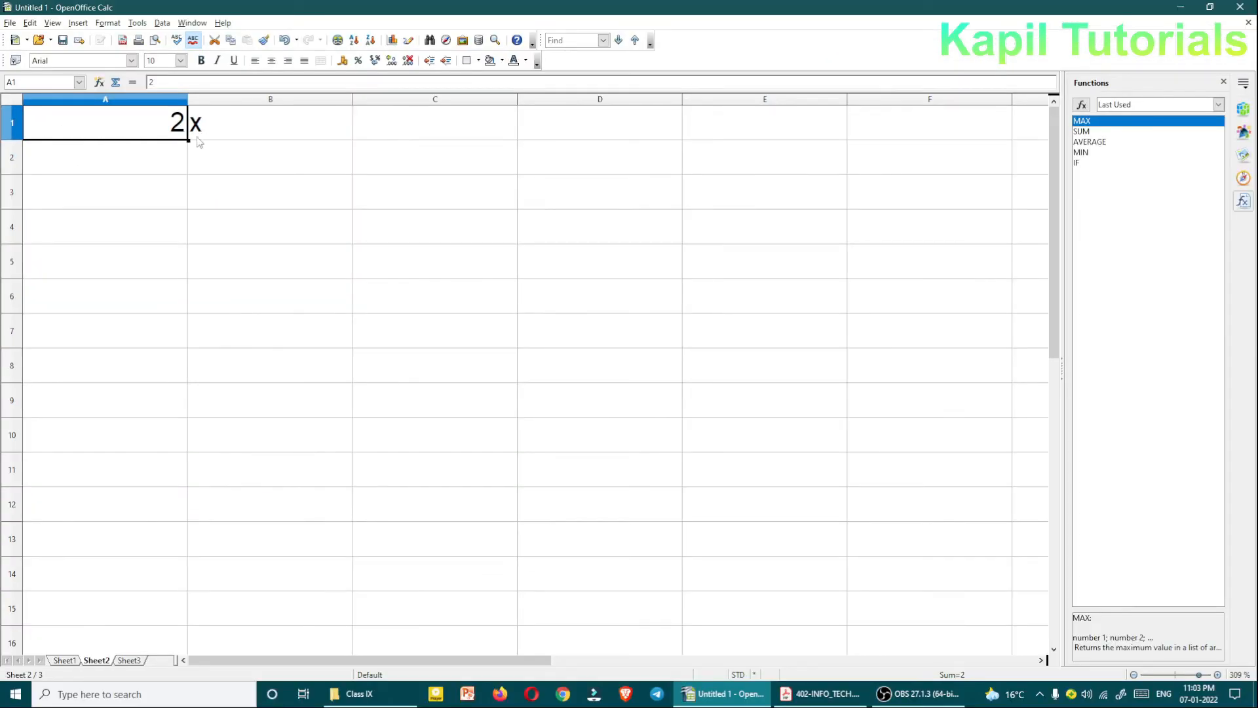
drag(188, 141, 192, 265)
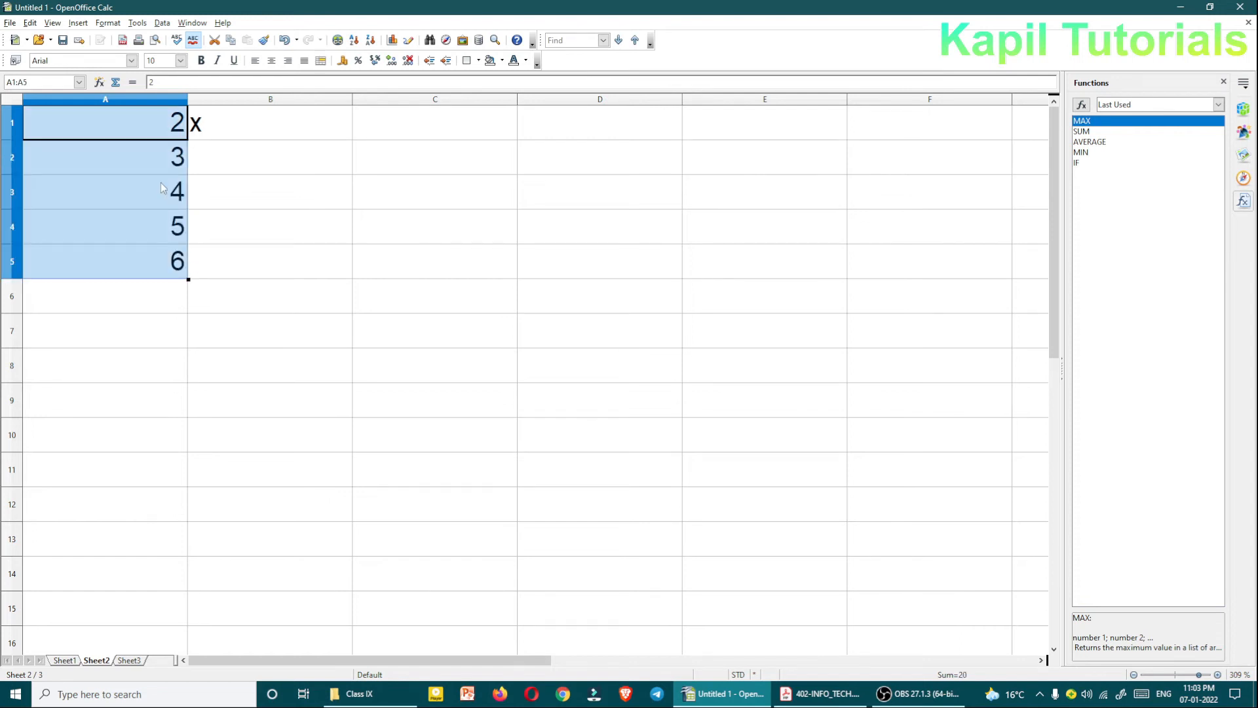
key(ctrl+z)
Copy the 2 in cell A1 and paste it into cells A2 to A10.
click(135, 124)
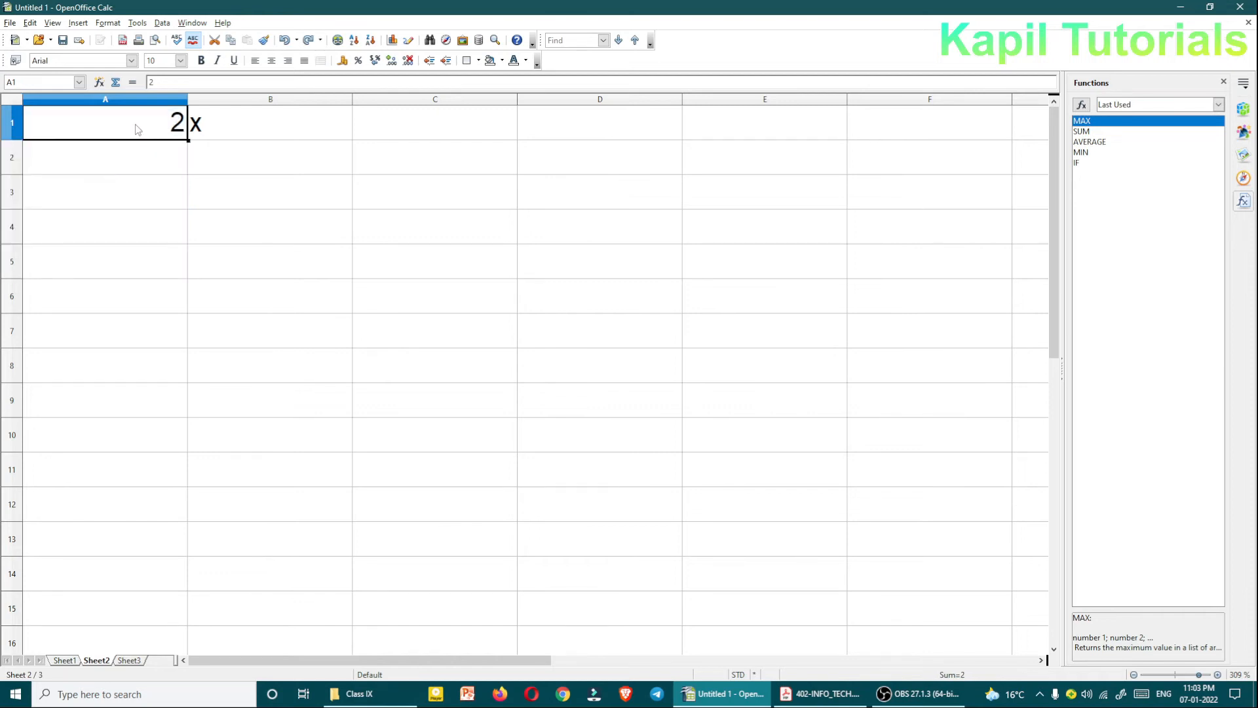
right_click(136, 124)
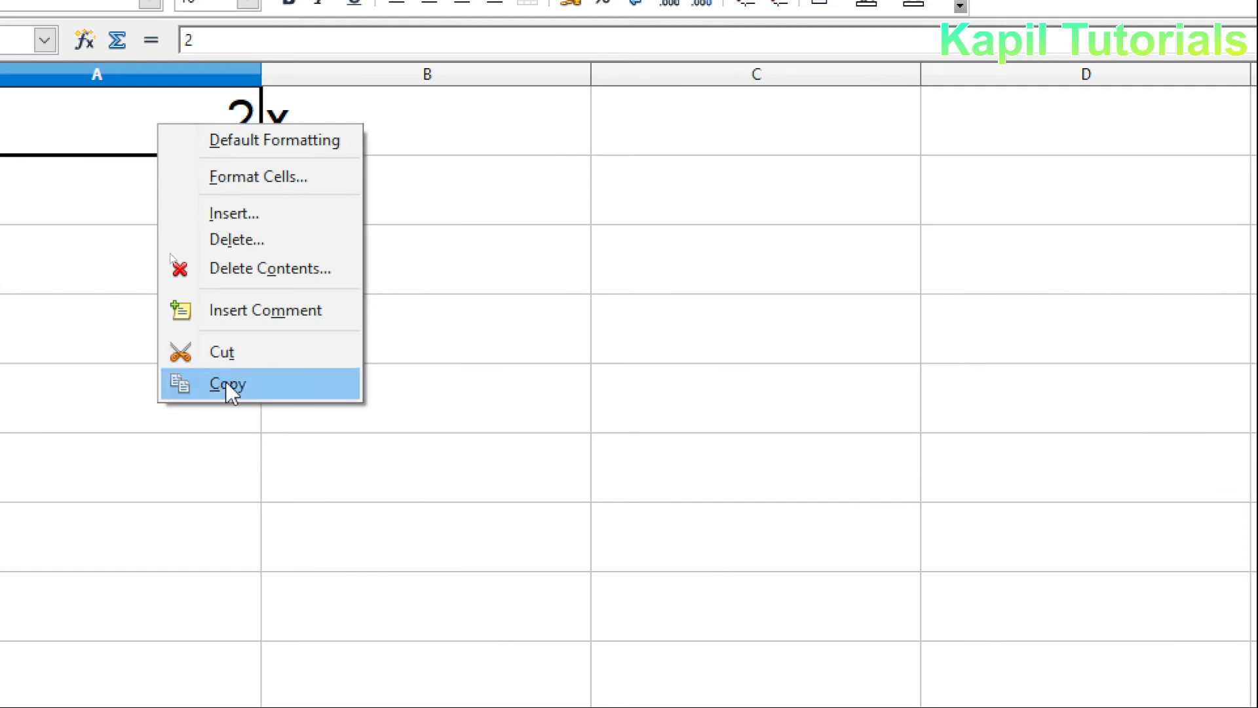
click(170, 254)
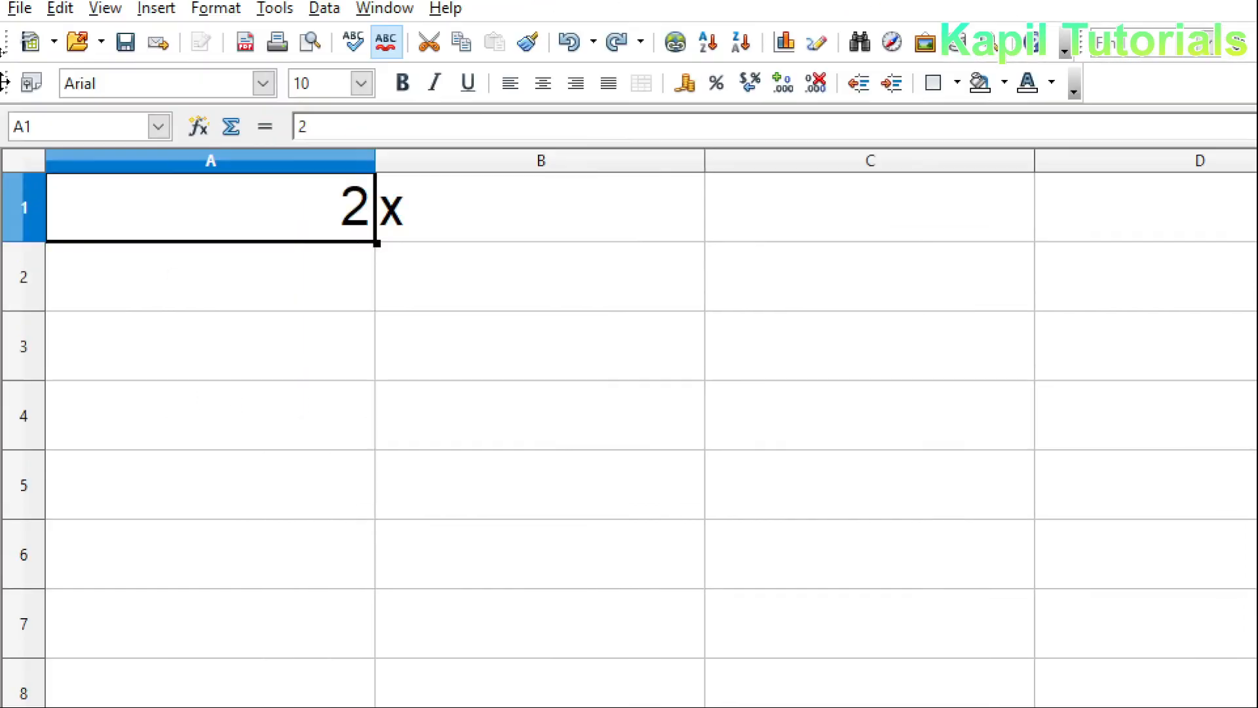
drag(160, 294, 164, 576)
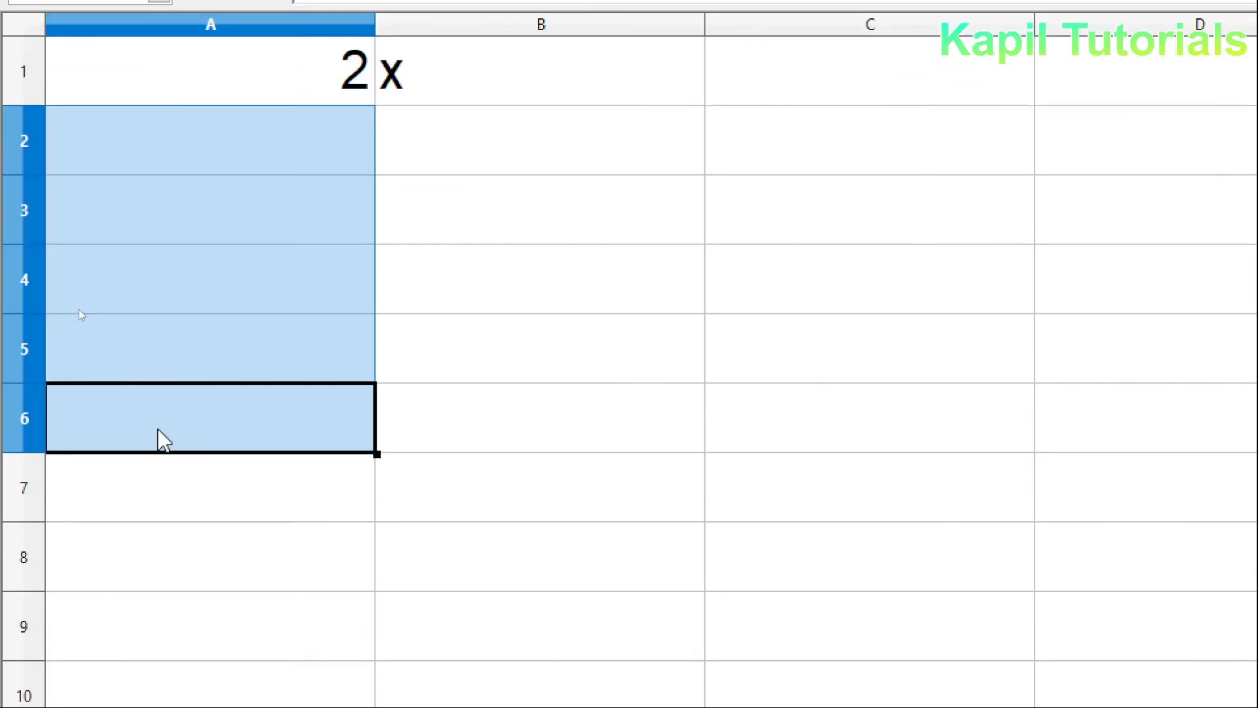
drag(158, 431, 158, 676)
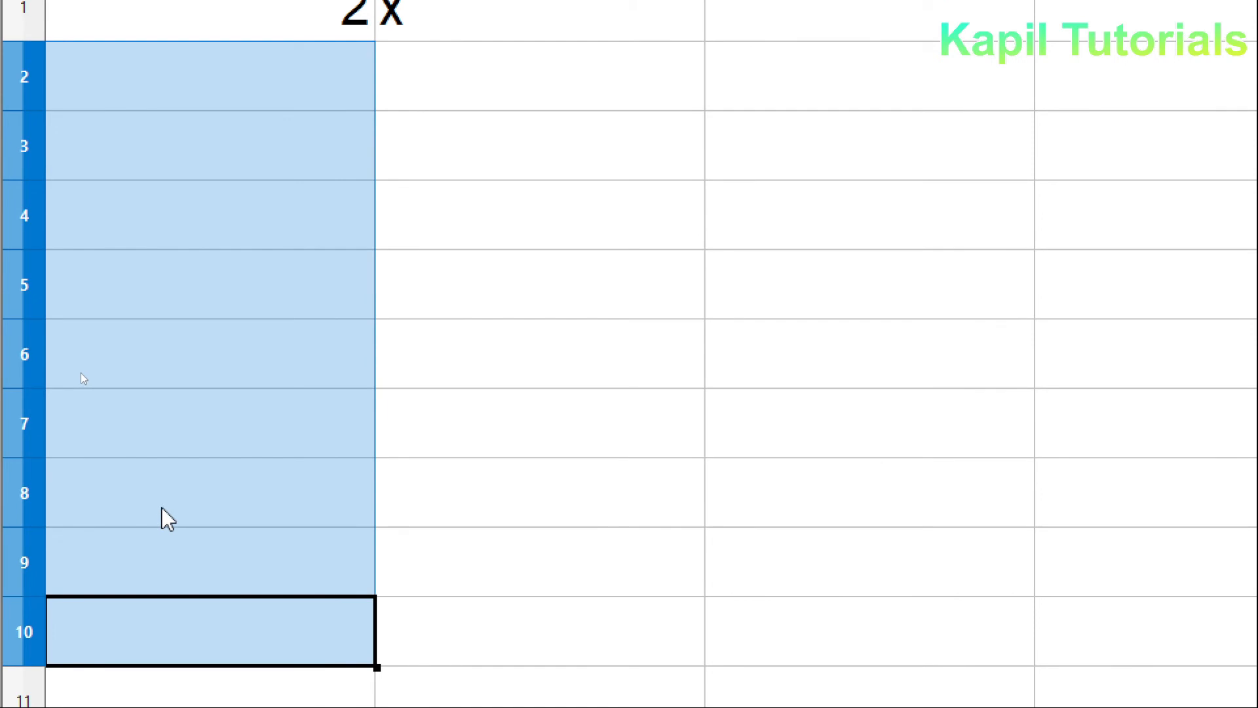
right_click(163, 509)
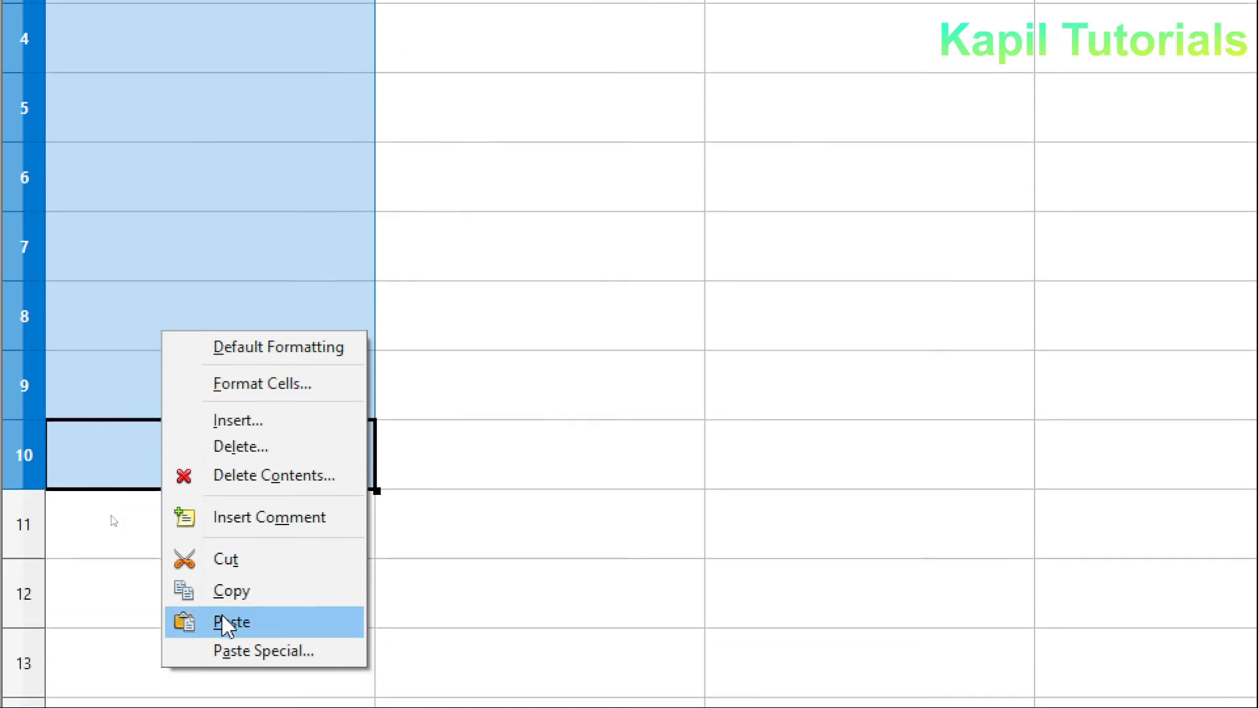
click(226, 624)
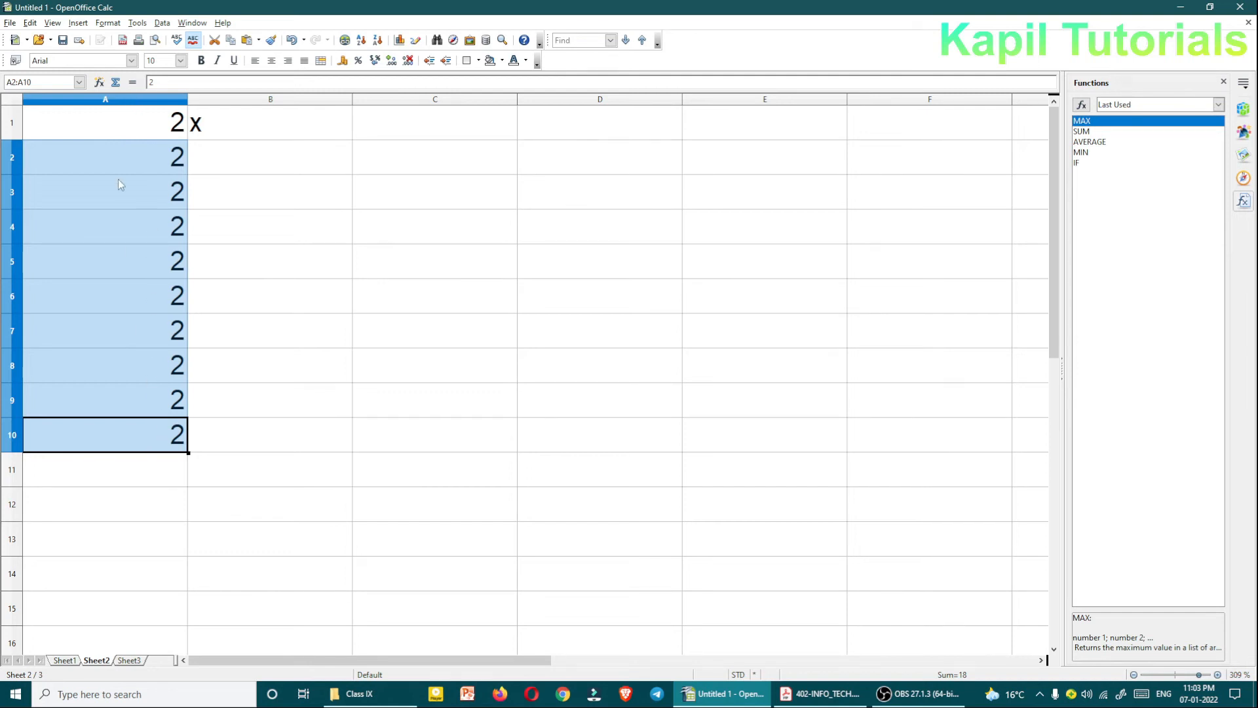
Fill the x in cell B1 down to B10, and narrow columns A and B to suit their short contents.
click(203, 123)
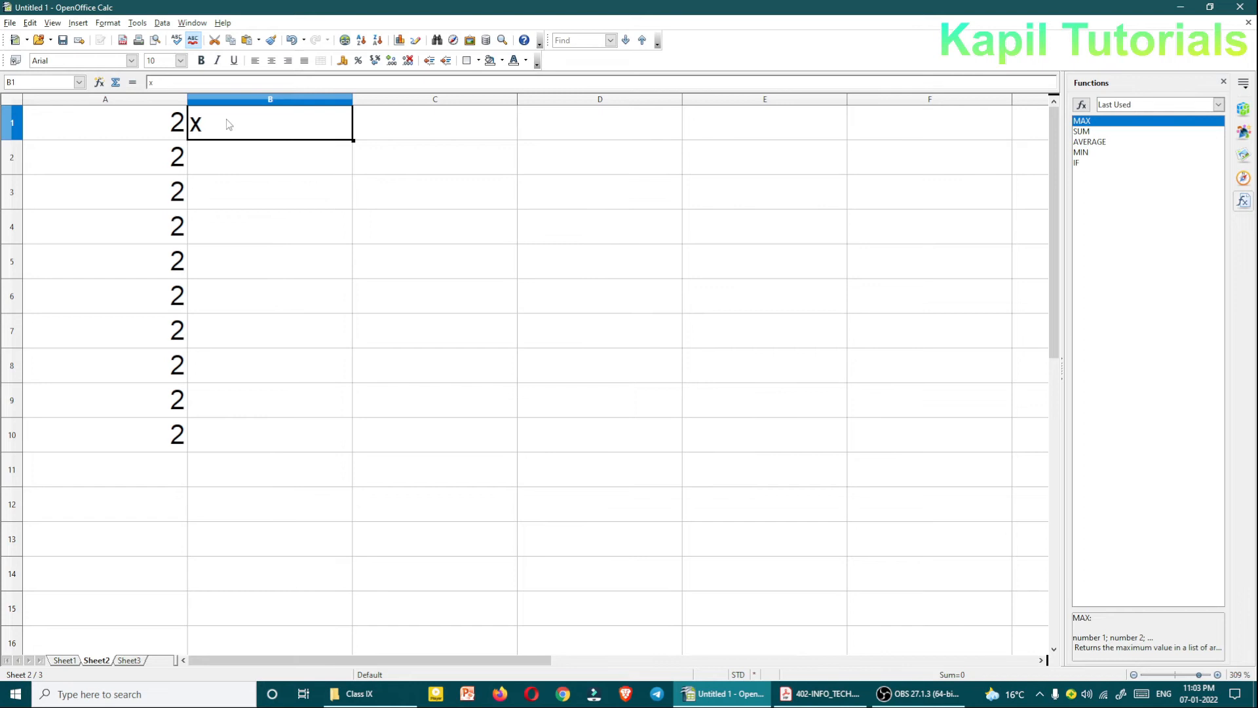
drag(353, 141, 328, 436)
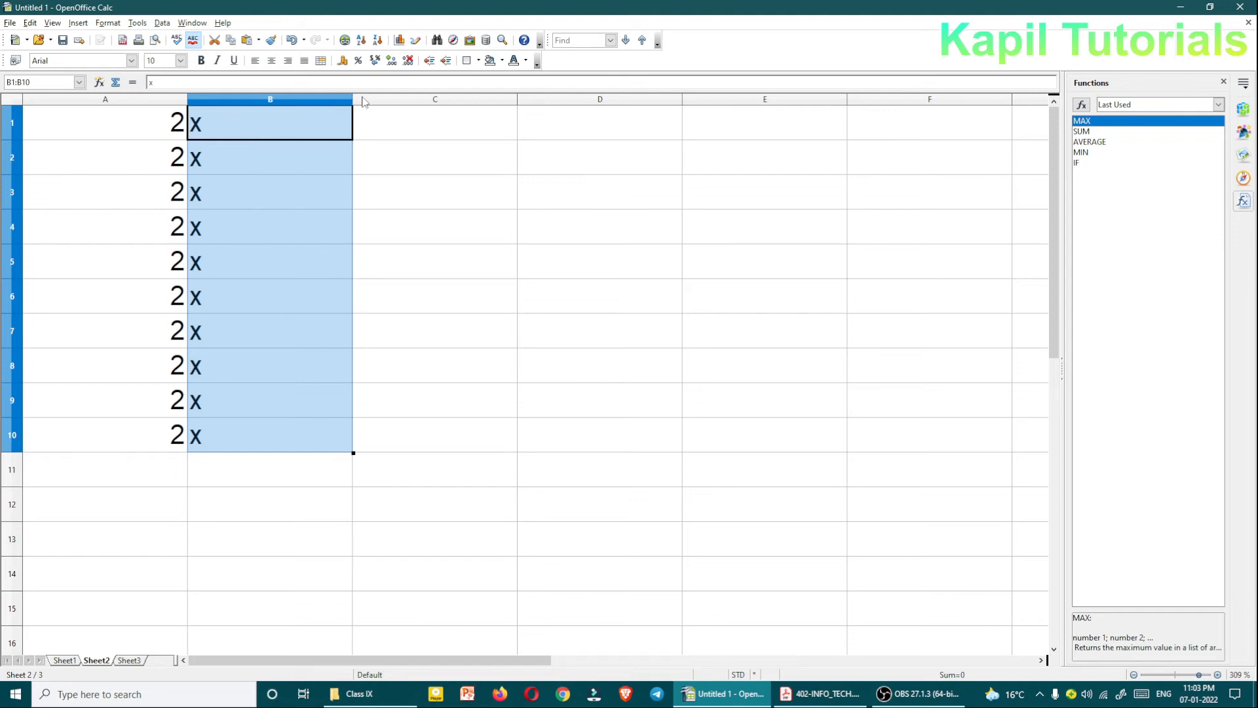
mouse_move(352, 99)
mouse_down()
mouse_move(332, 100)
mouse_move(349, 100)
mouse_up()
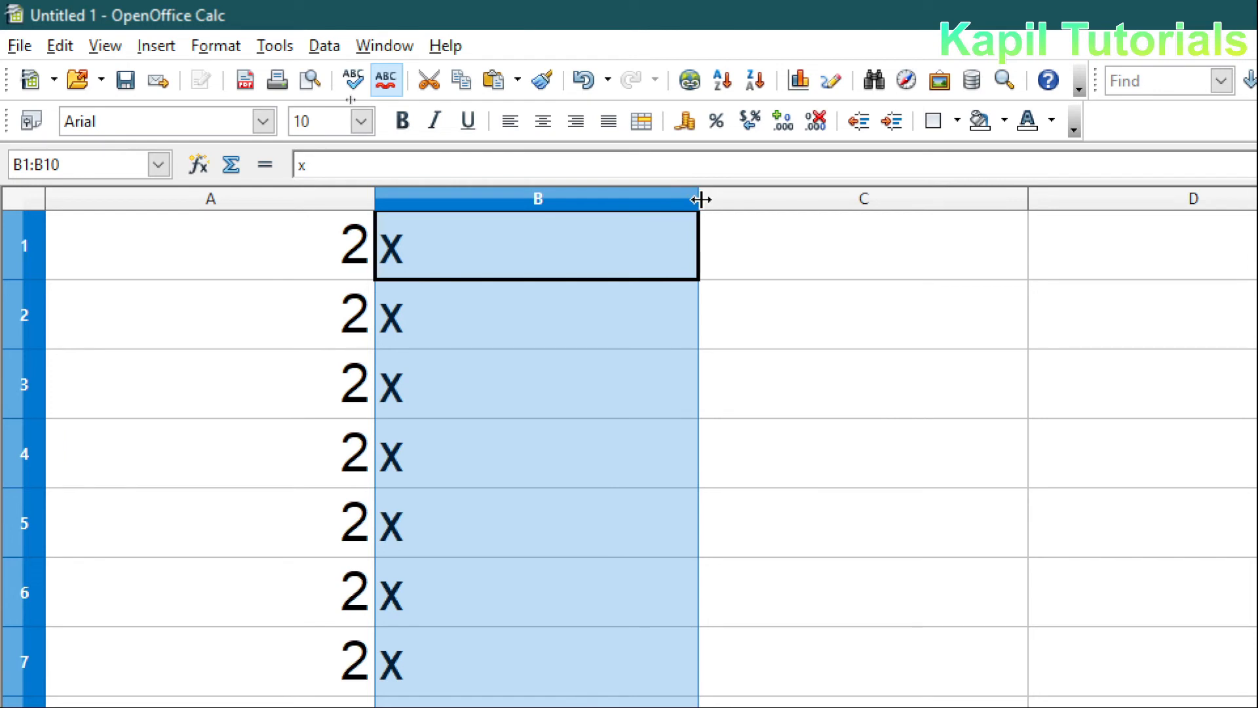
drag(699, 202, 450, 203)
drag(374, 201, 181, 200)
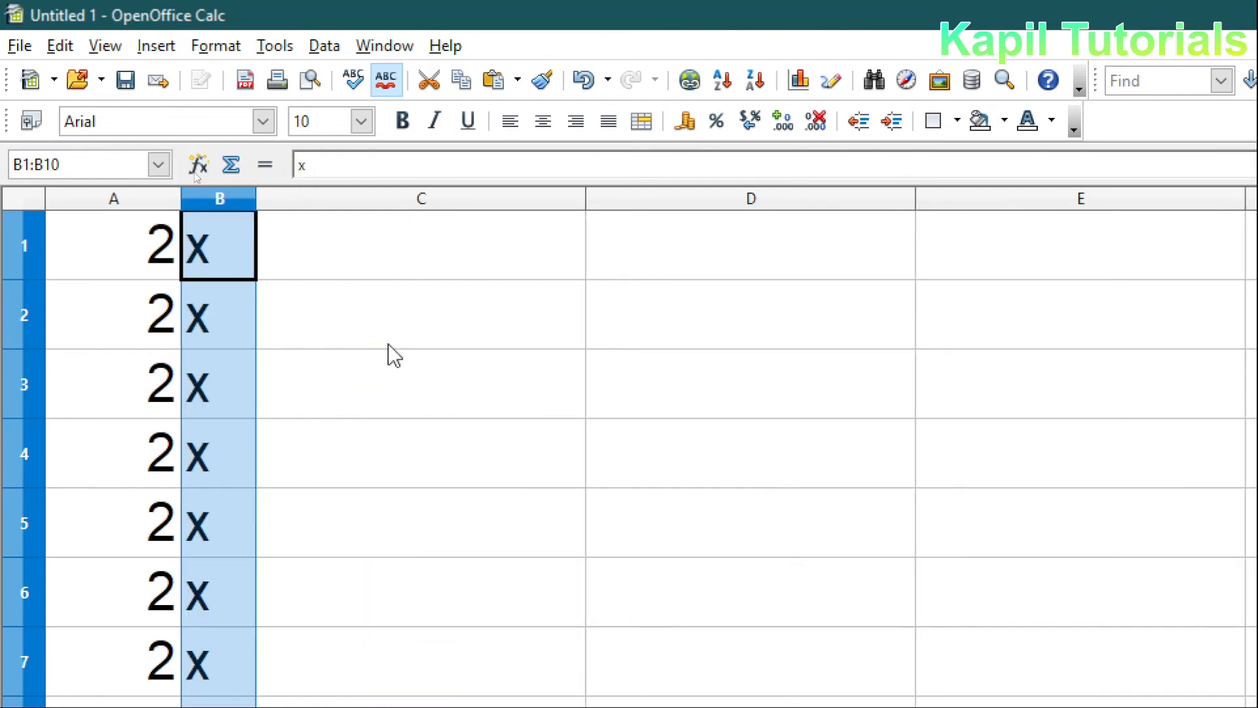
Narrow column C and enter 1 in cell C1.
click(351, 262)
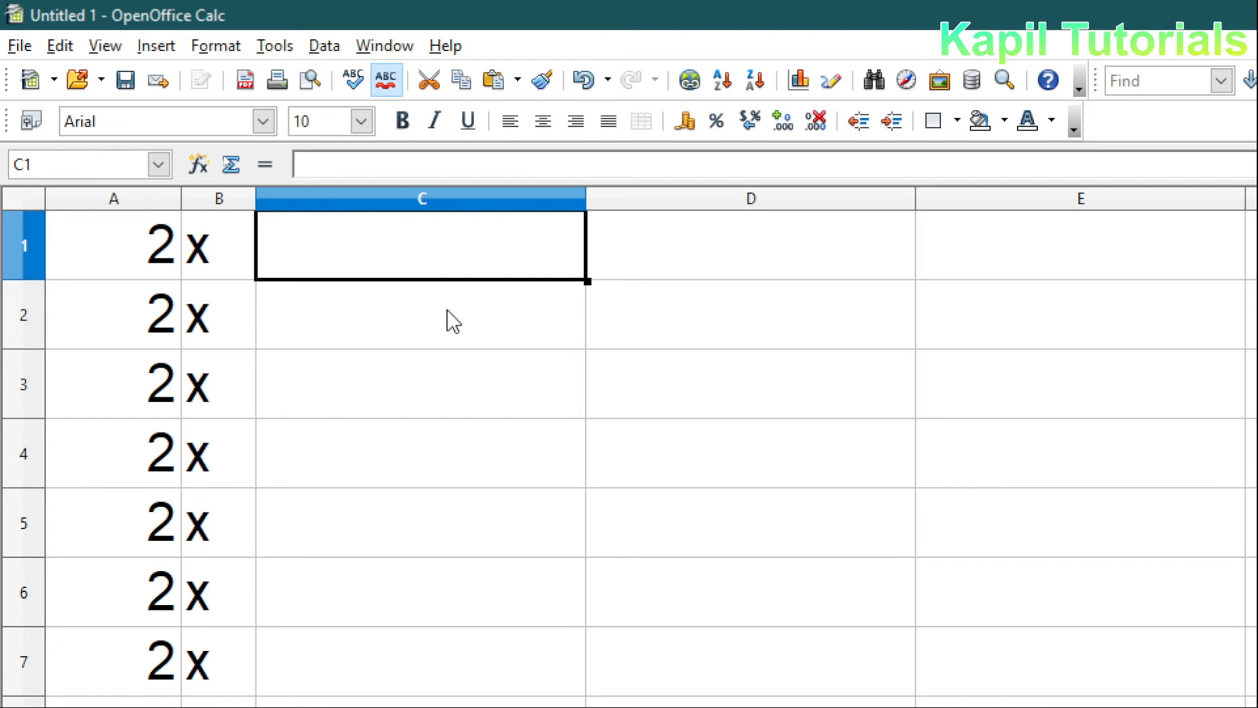
drag(584, 193, 402, 205)
text(1)
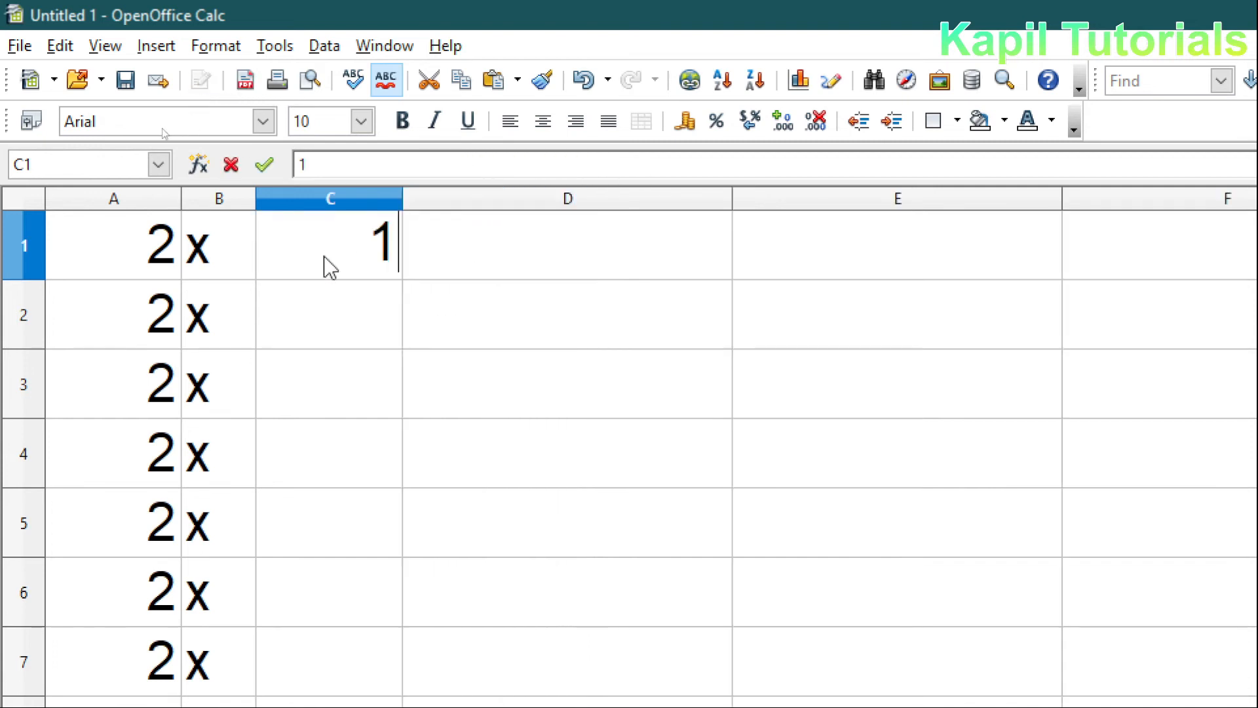
key(Return)
scroll(484, 262, down, 1)
scroll(490, 272, up, 1)
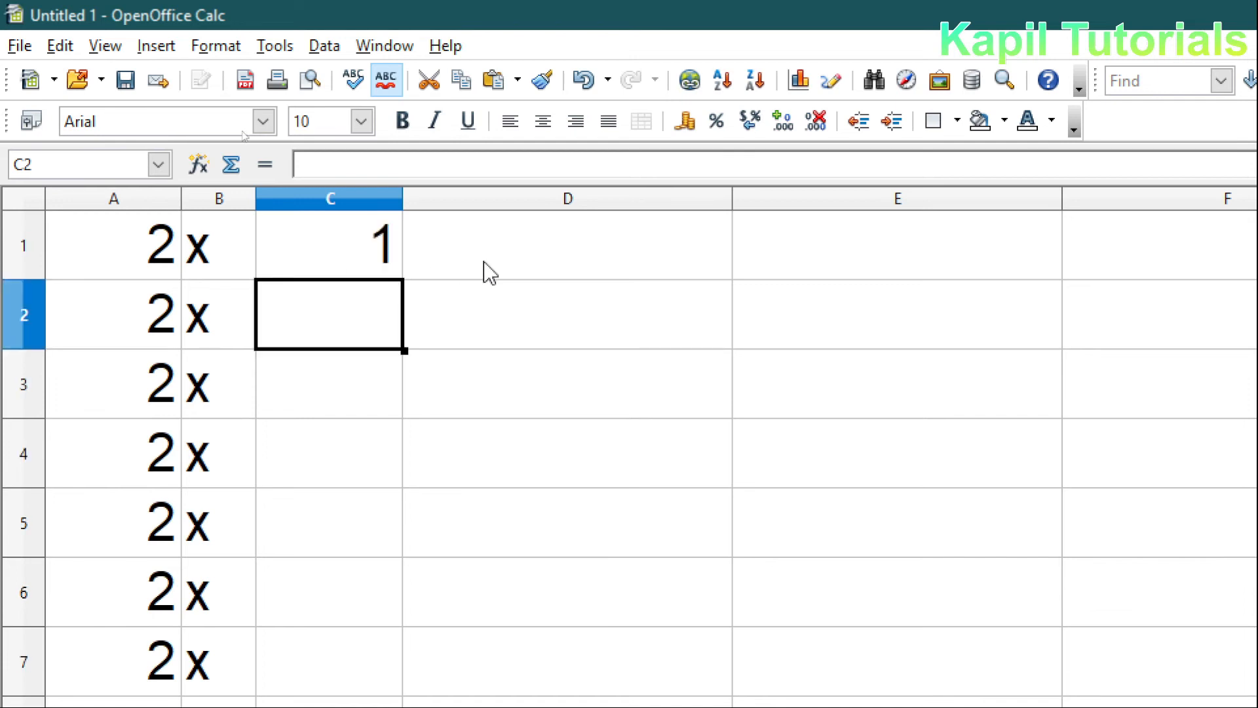
Auto-fill cell C1 down to C10 to produce the multipliers 1 to 10.
click(328, 263)
drag(404, 280, 386, 702)
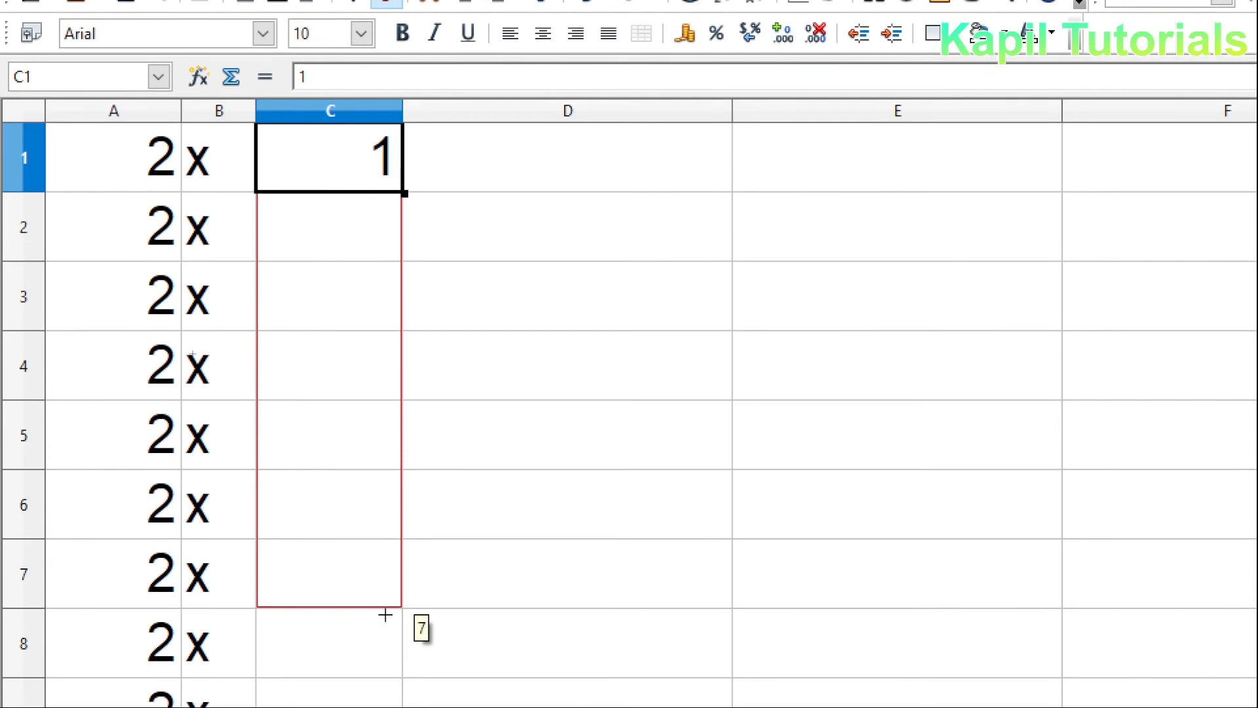
drag(386, 615, 391, 707)
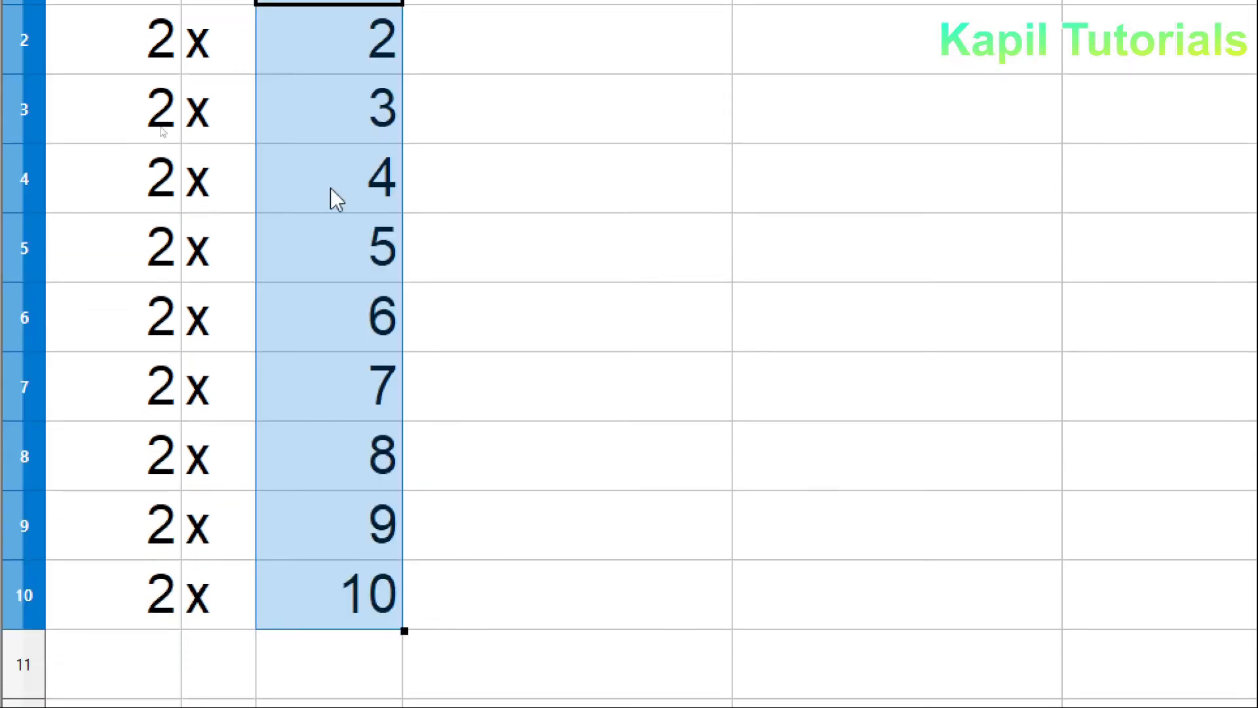
Enter = in cell D1 and fill it down to D10.
click(485, 248)
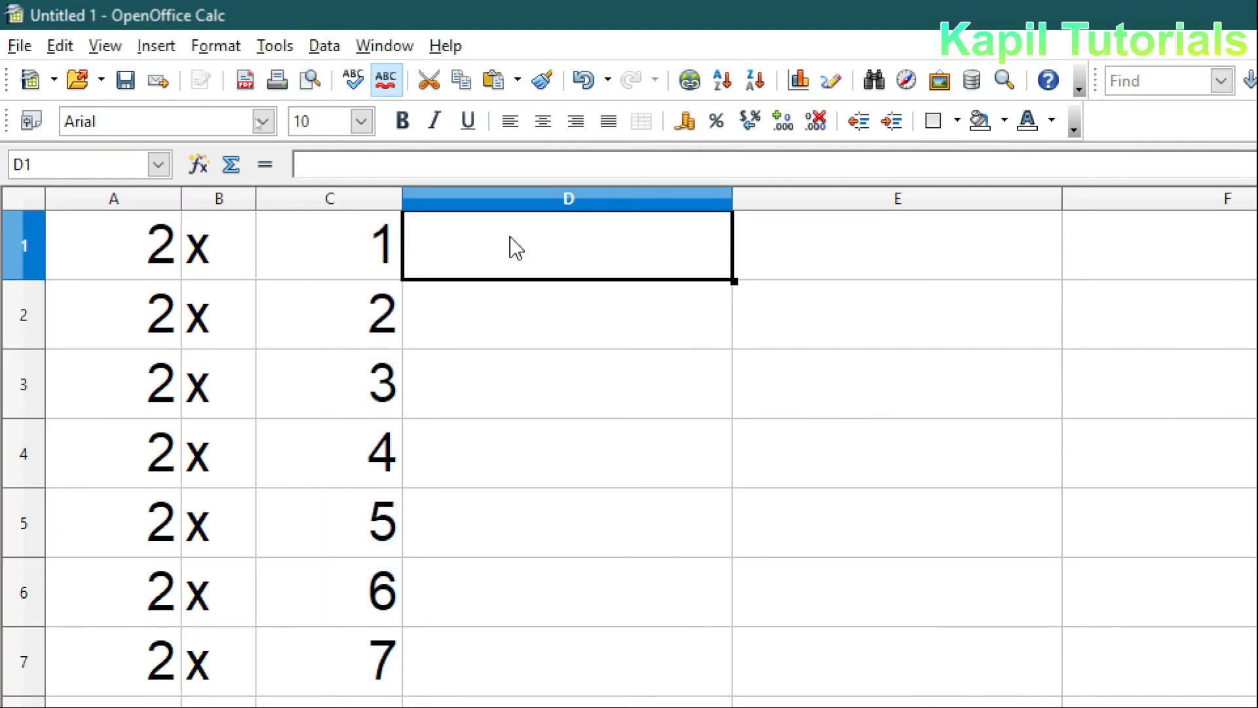
text(=)
key(Return)
drag(733, 198, 483, 197)
click(453, 269)
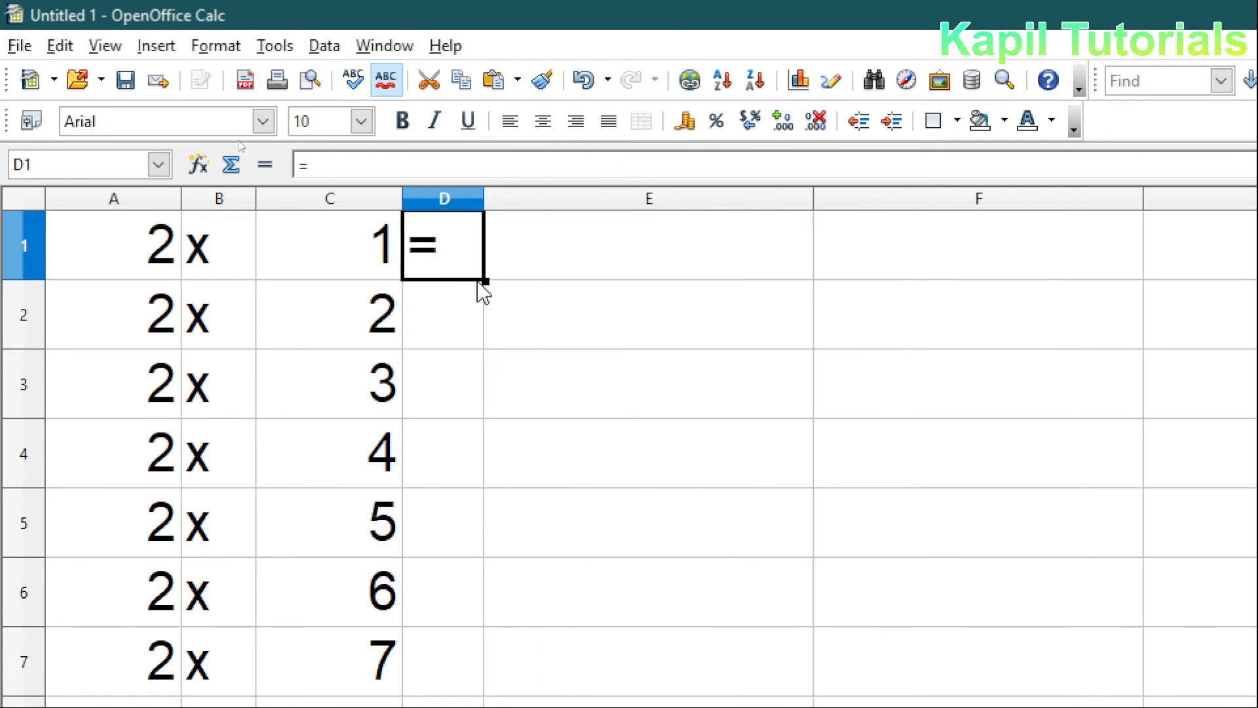
drag(484, 282, 458, 707)
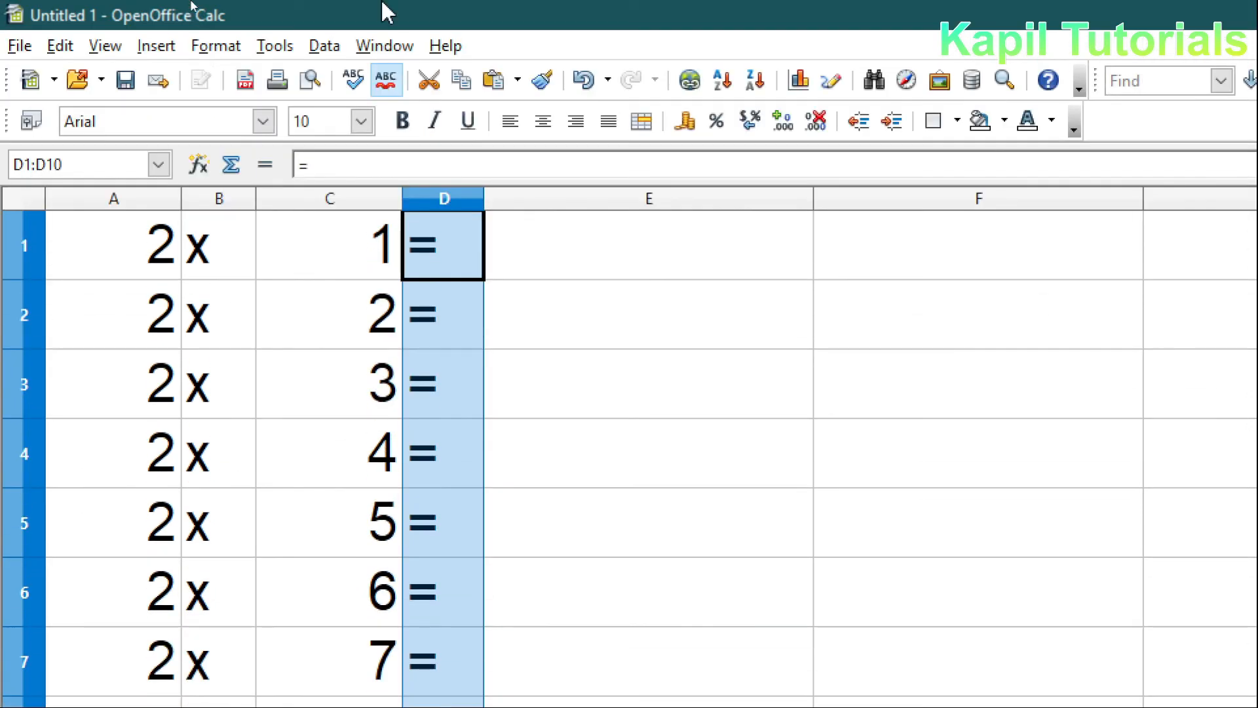
Narrow columns C, D and E to make the multiplication table more compact.
drag(484, 194, 461, 191)
click(541, 260)
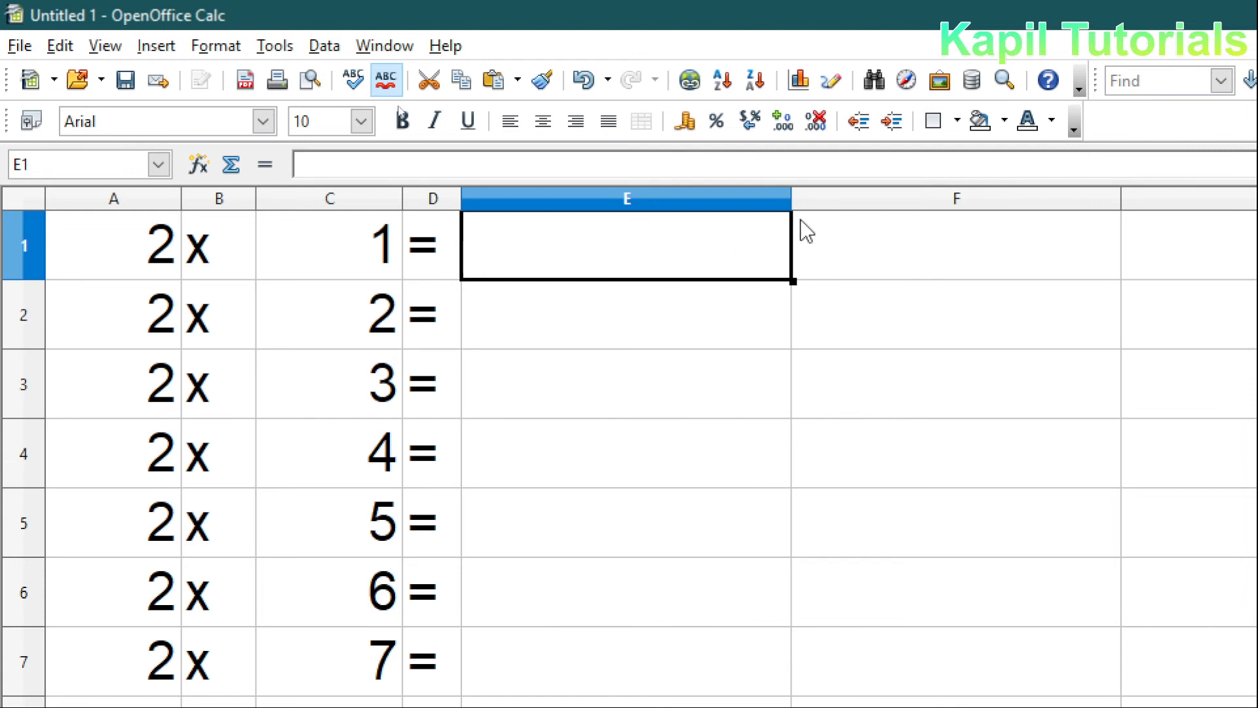
drag(792, 198, 662, 201)
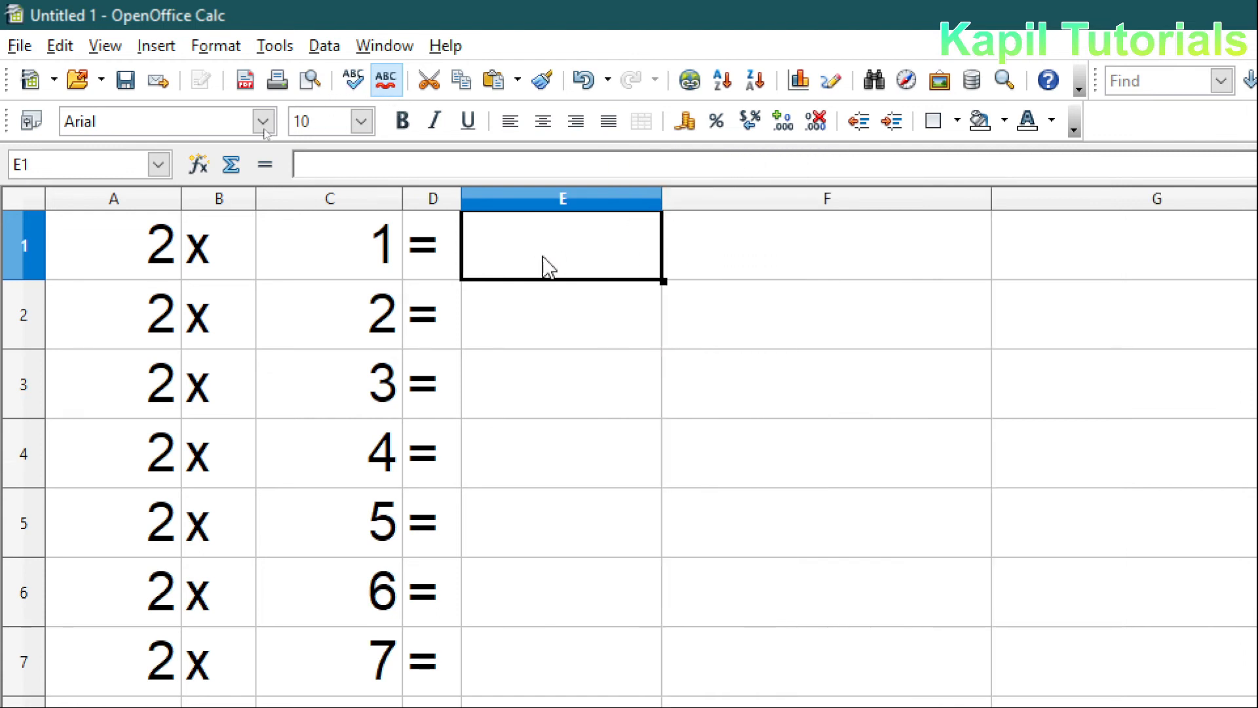
drag(401, 200, 349, 200)
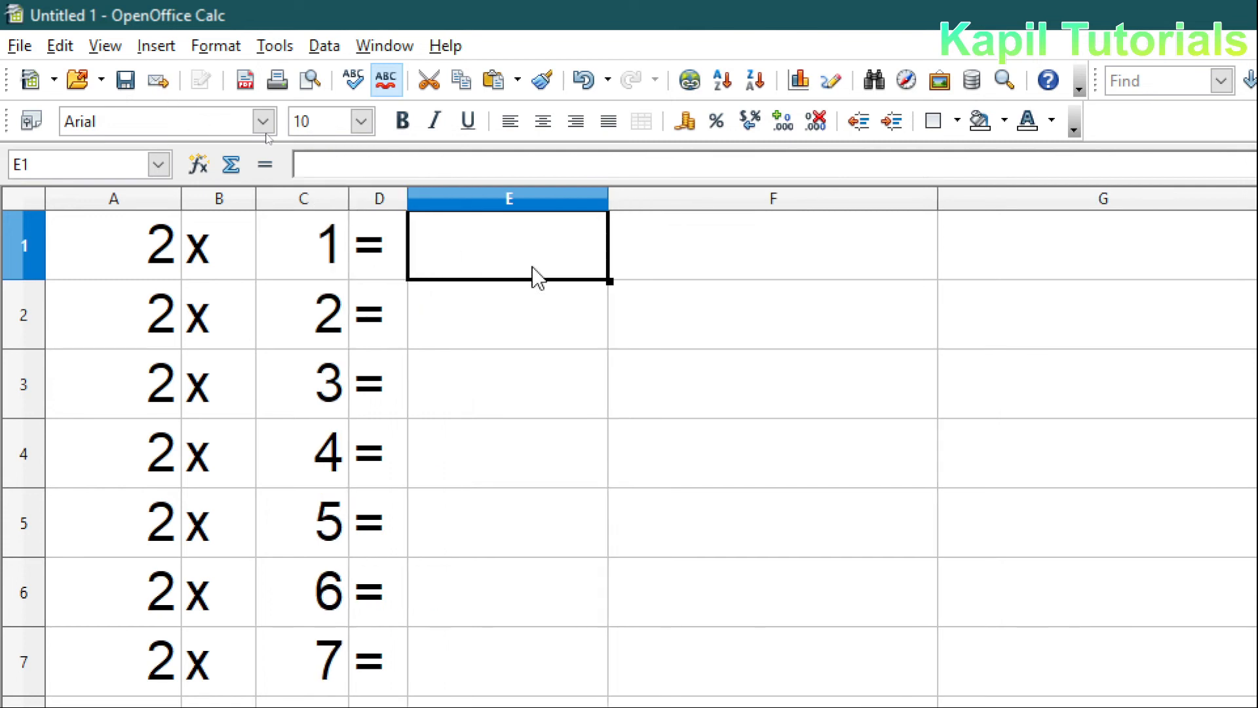
Enter the formula =A1*C1 in cell E1 to calculate the first product.
text(=a1)
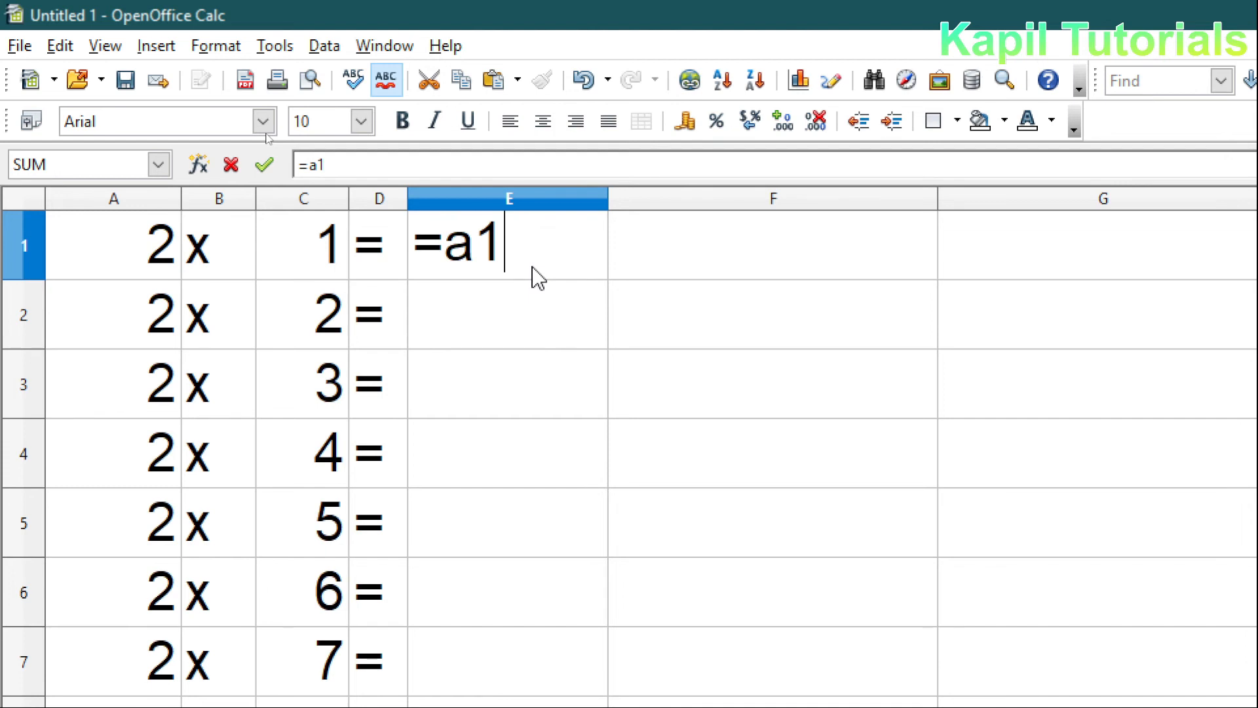
text(*)
click(297, 261)
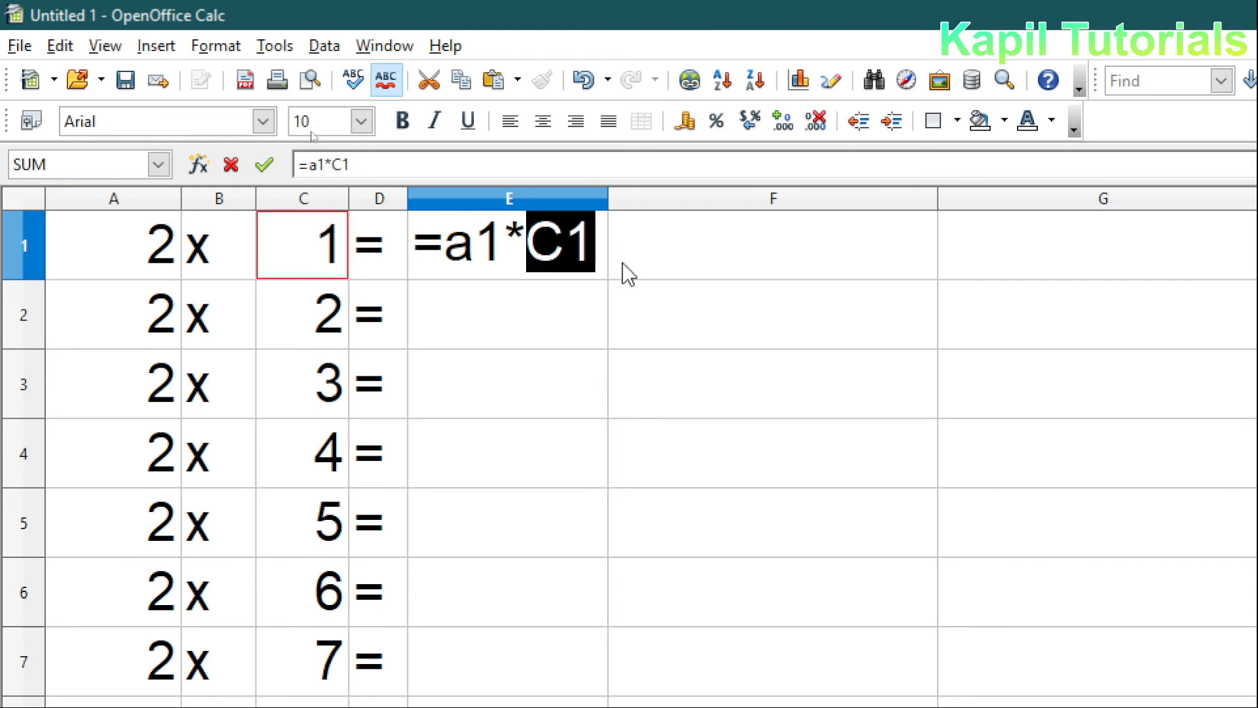
key(Return)
click(524, 266)
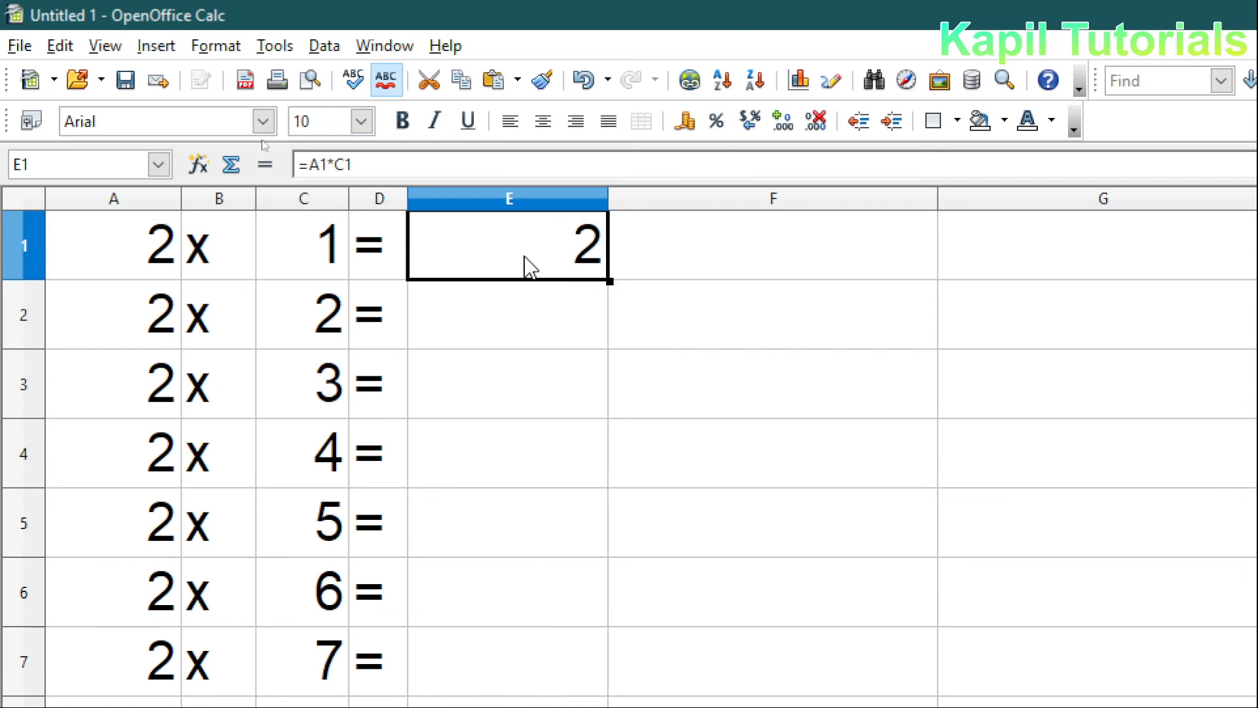
Enter a formula in cell E2 that multiplies cell A2 by cell C2.
click(525, 326)
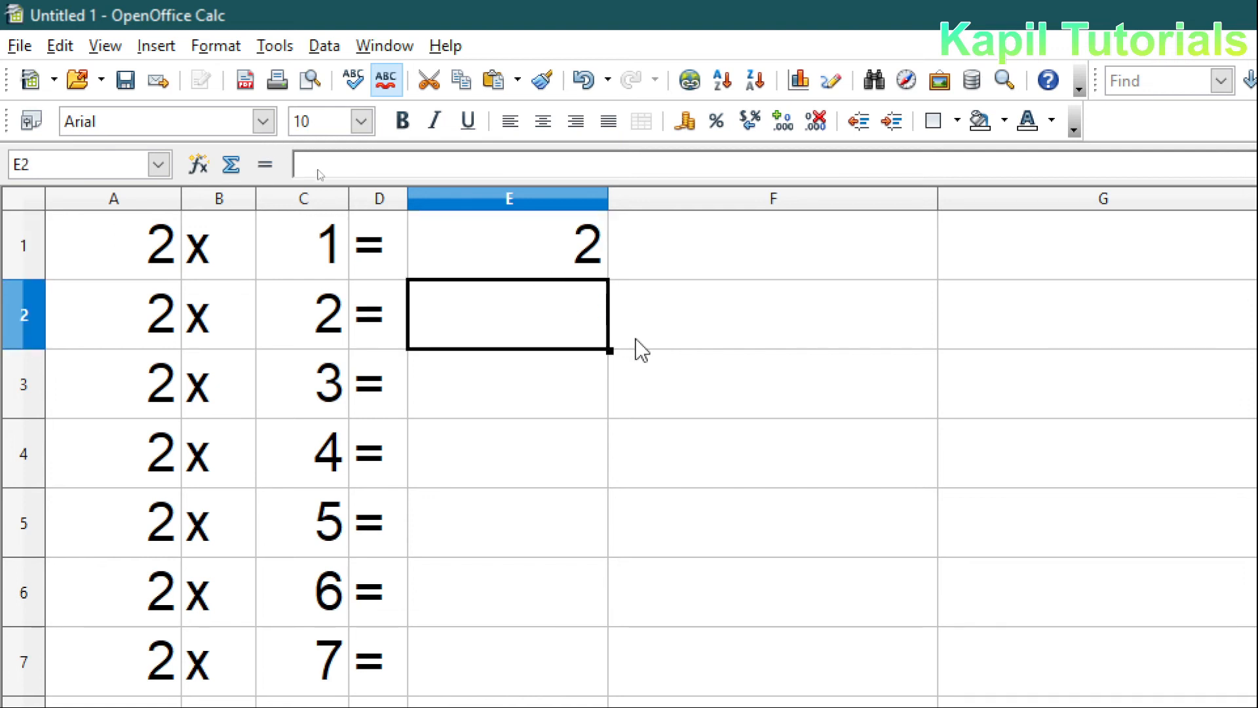
text(=)
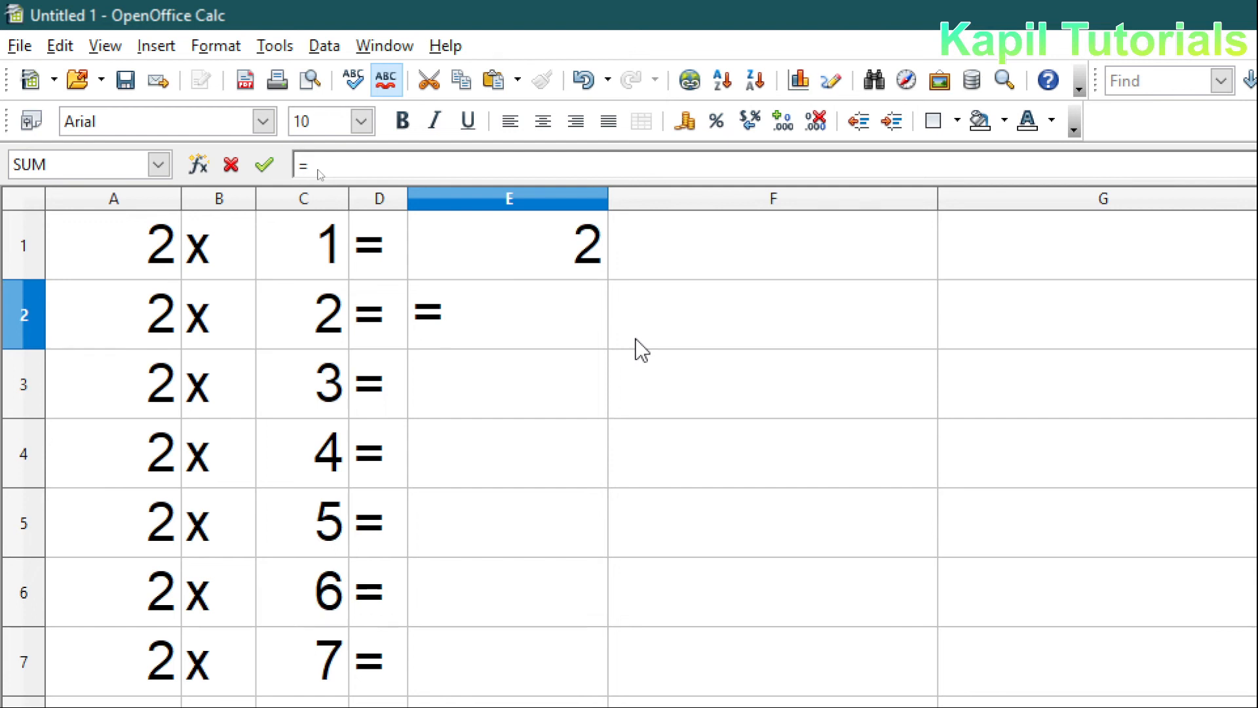
text(a)
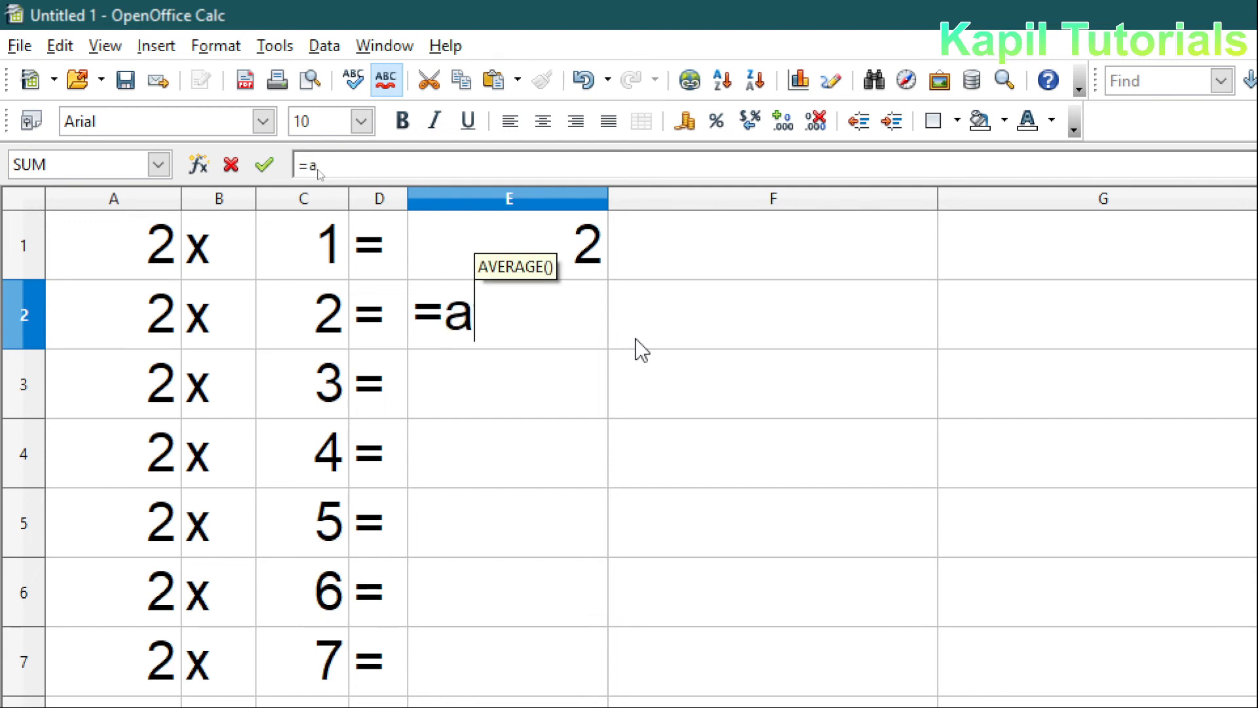
click(135, 322)
click(582, 316)
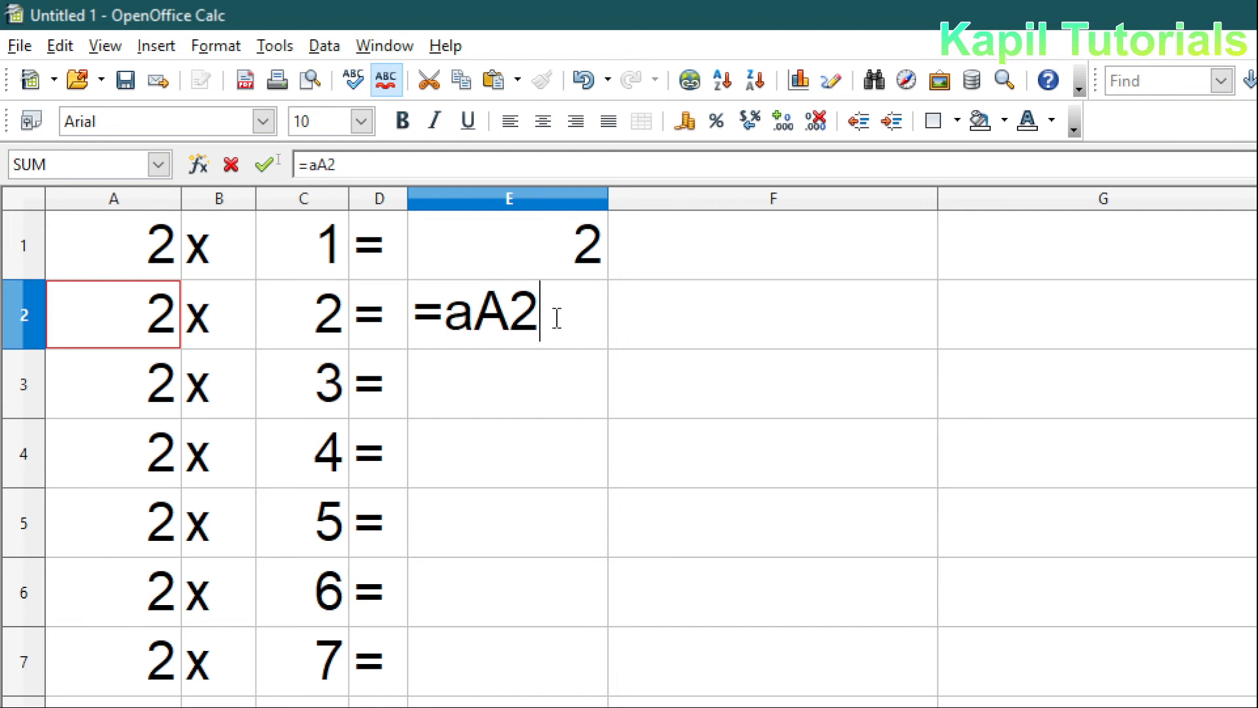
text(*)
click(328, 337)
click(649, 311)
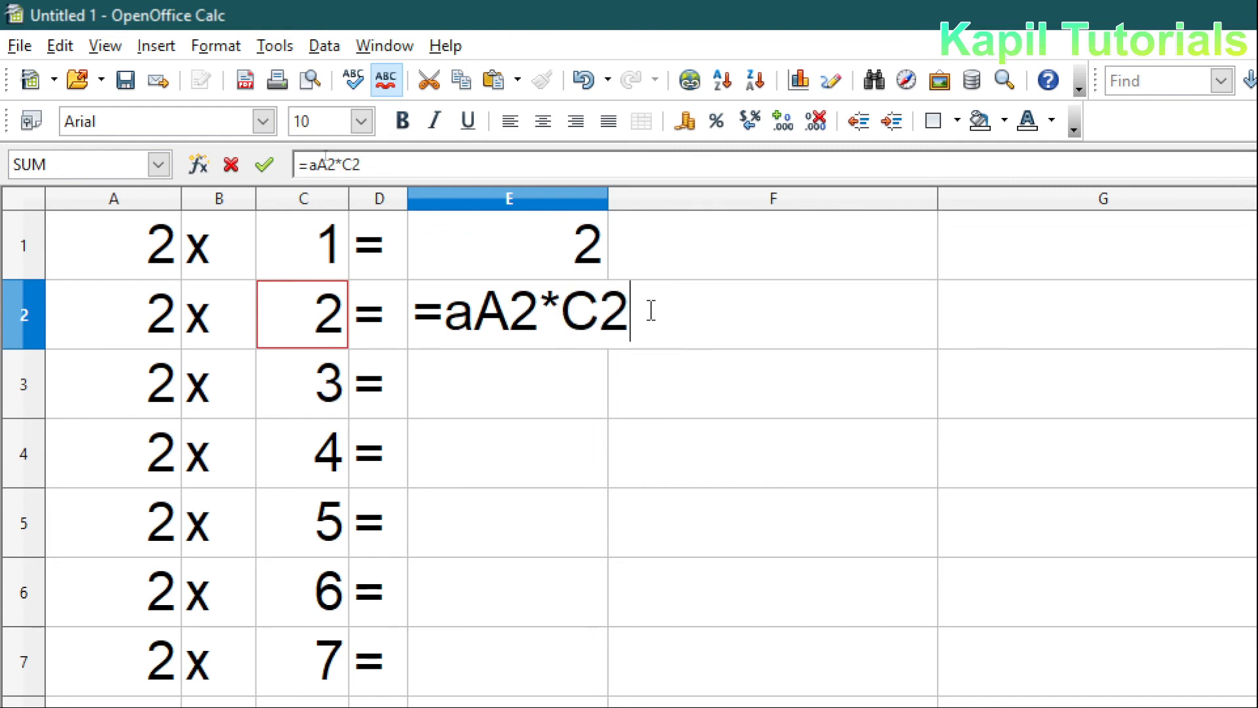
key(Return)
Remove the stray letter a from the formula in cell E2 so that it reads =A2*C2.
double_click(485, 311)
key(BackSpace)
click(609, 315)
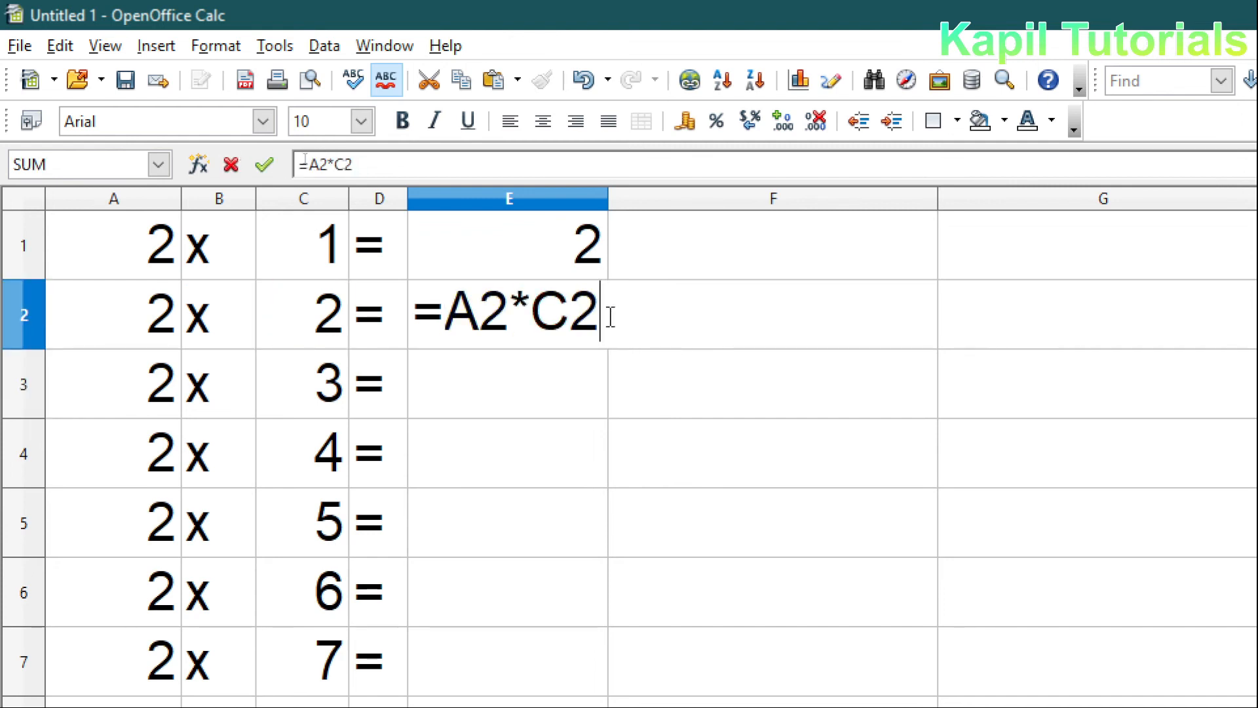
key(Return)
click(525, 328)
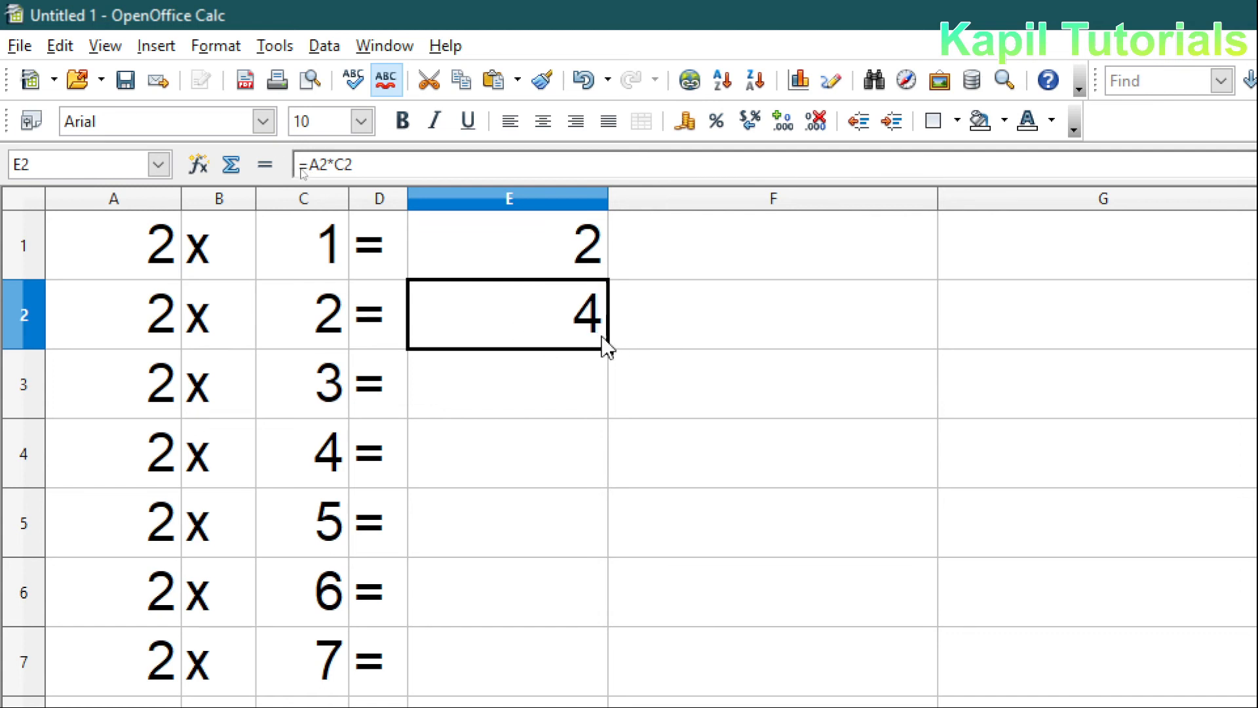
Fill the formula in cell E2 down to E10 to calculate the remaining products.
drag(609, 350, 589, 707)
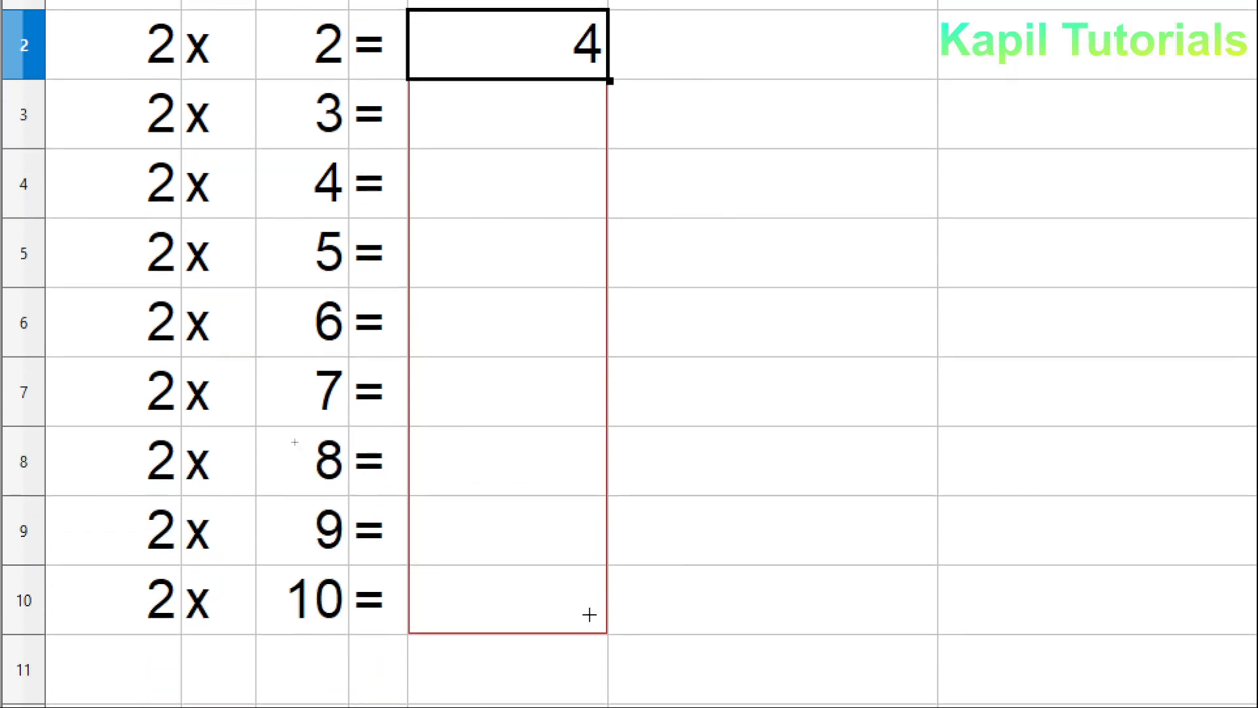
drag(589, 614, 591, 620)
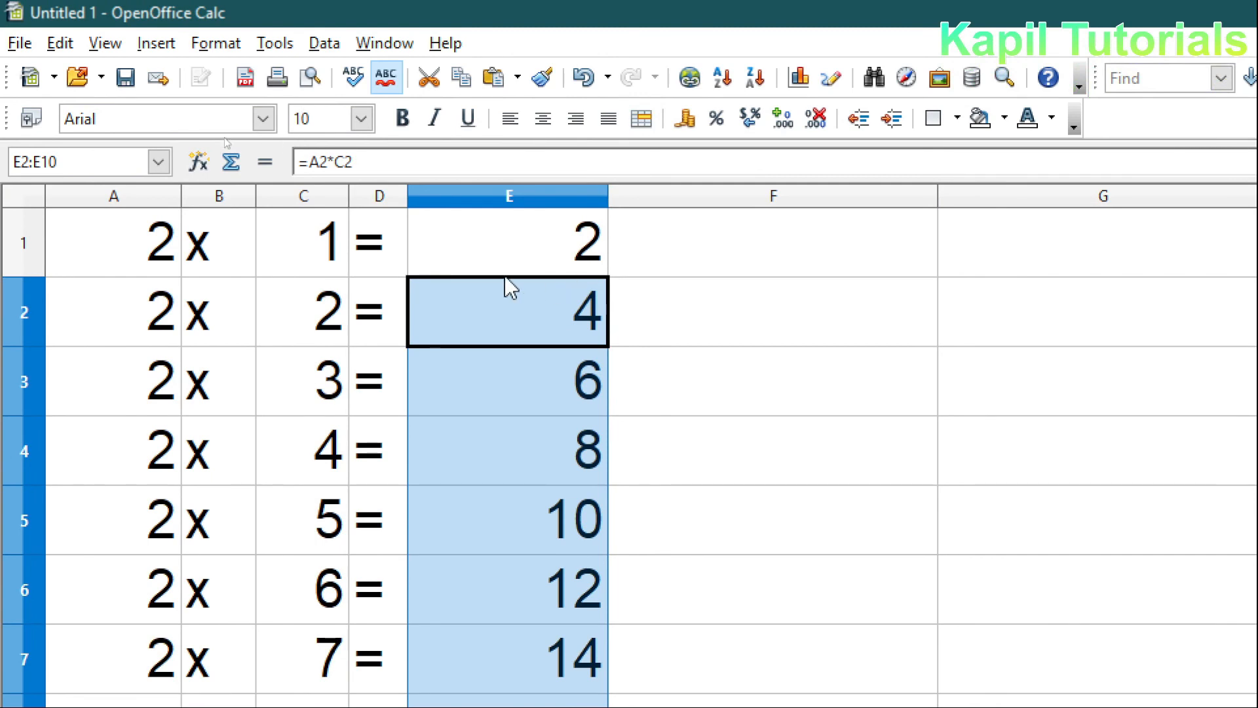
click(151, 240)
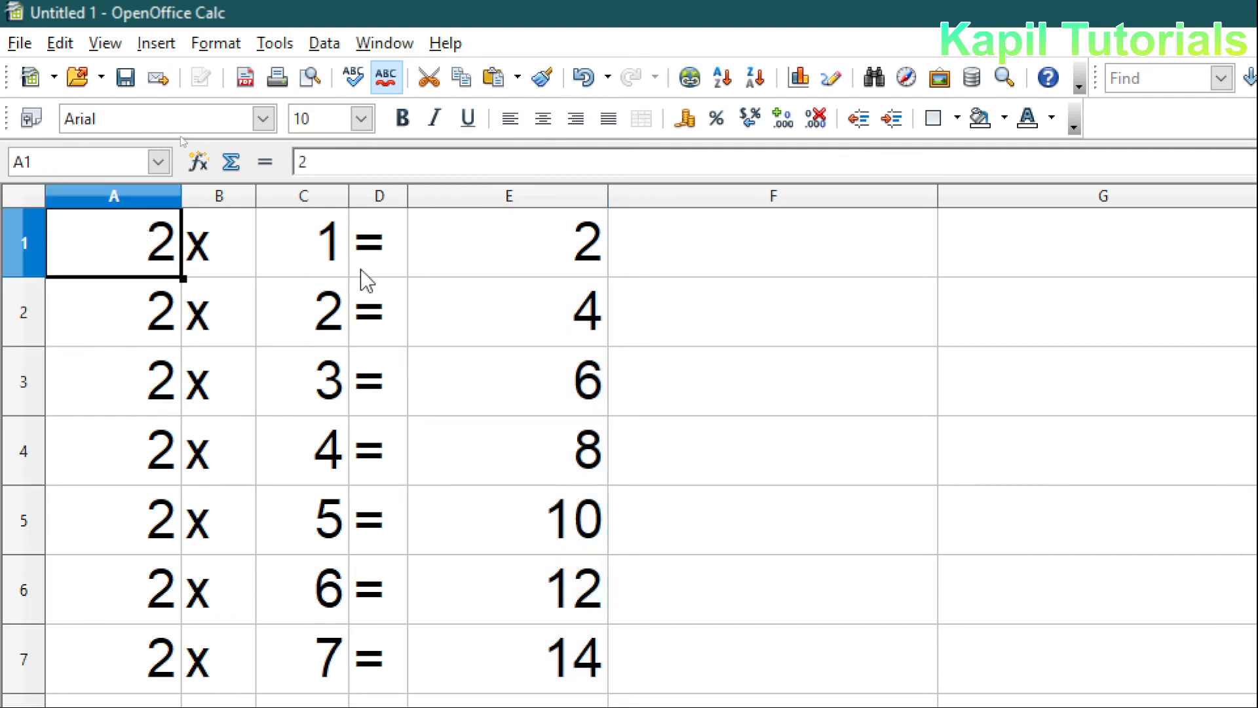
Set cell A1 to 13 and copy it into cells A2 to A10, overwriting the existing data.
text(13)
key(Return)
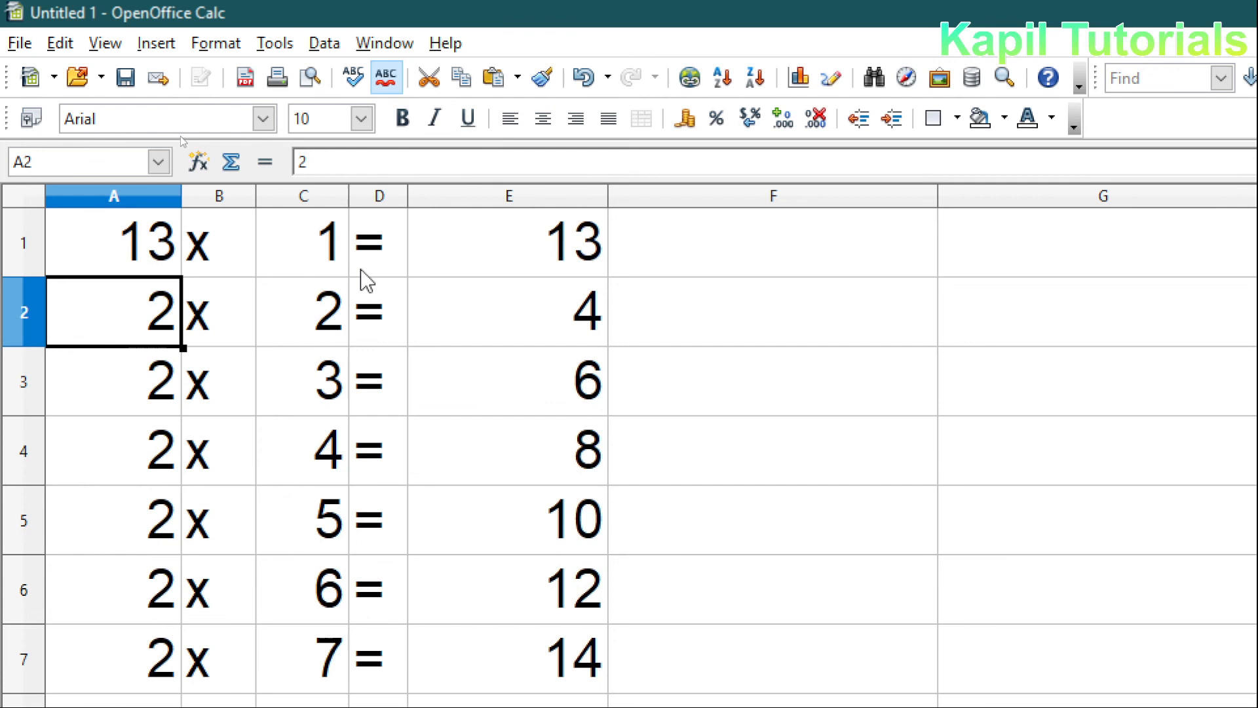
click(163, 252)
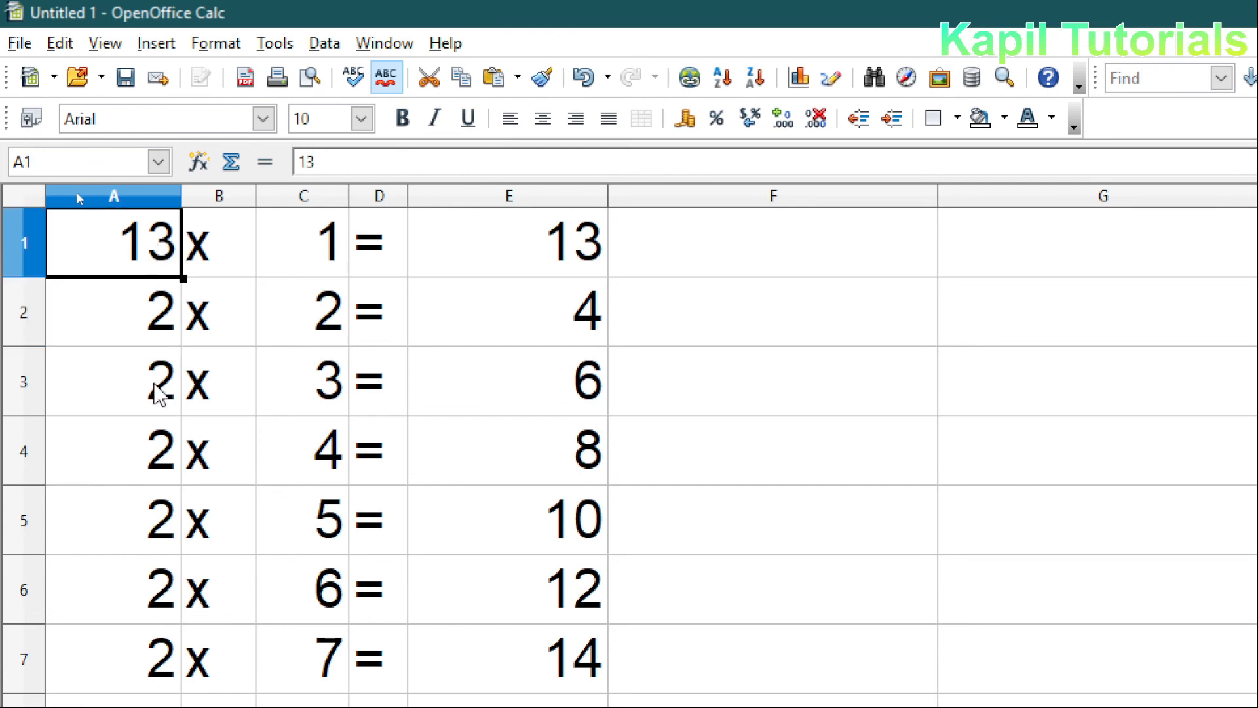
drag(124, 337, 154, 707)
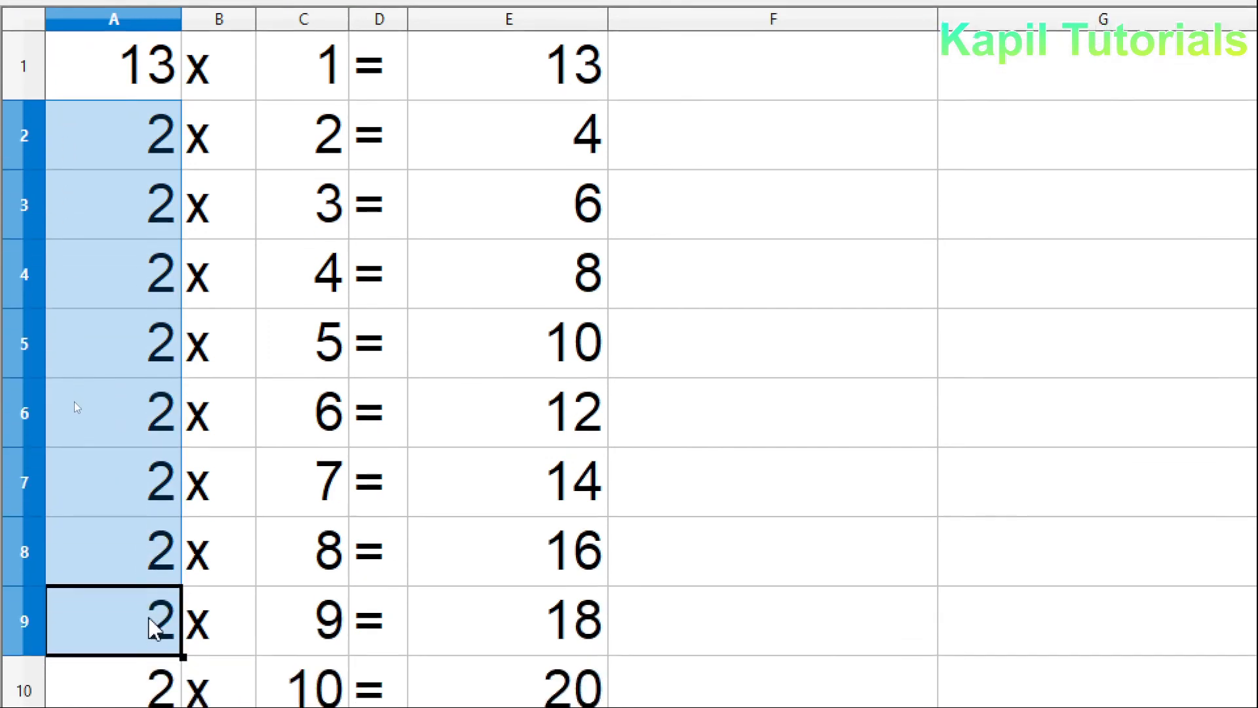
drag(154, 628, 150, 695)
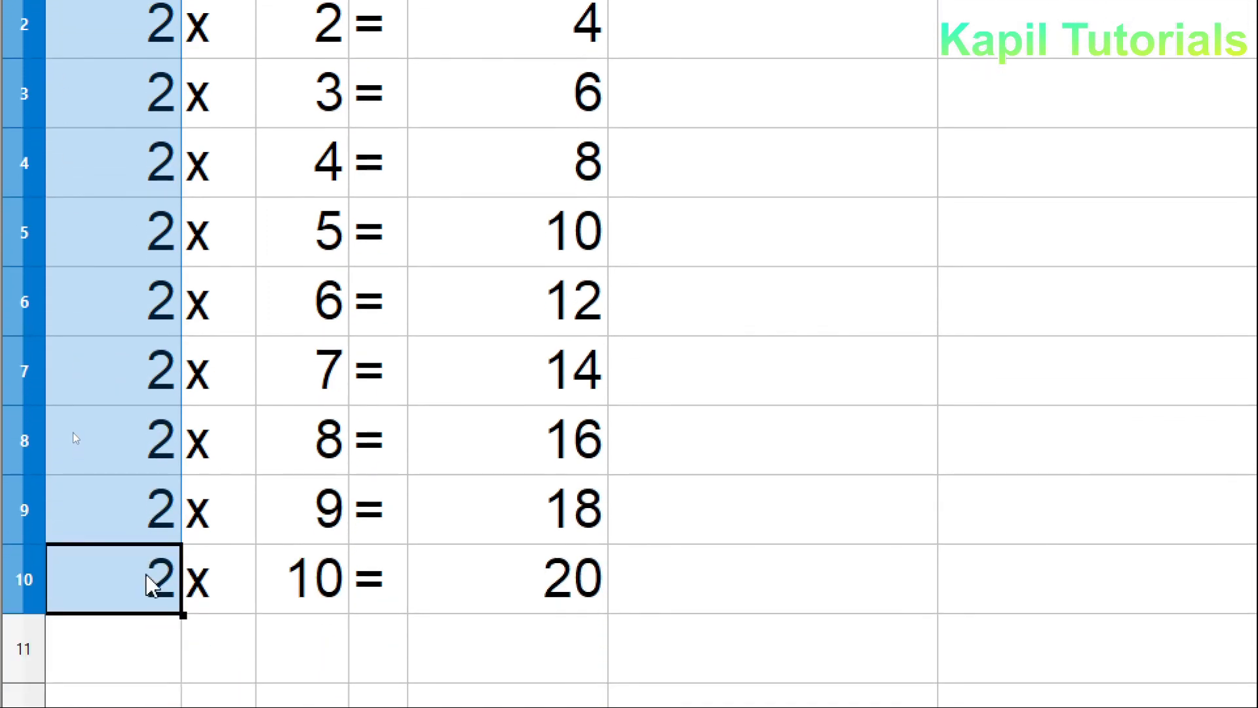
key(ctrl+v)
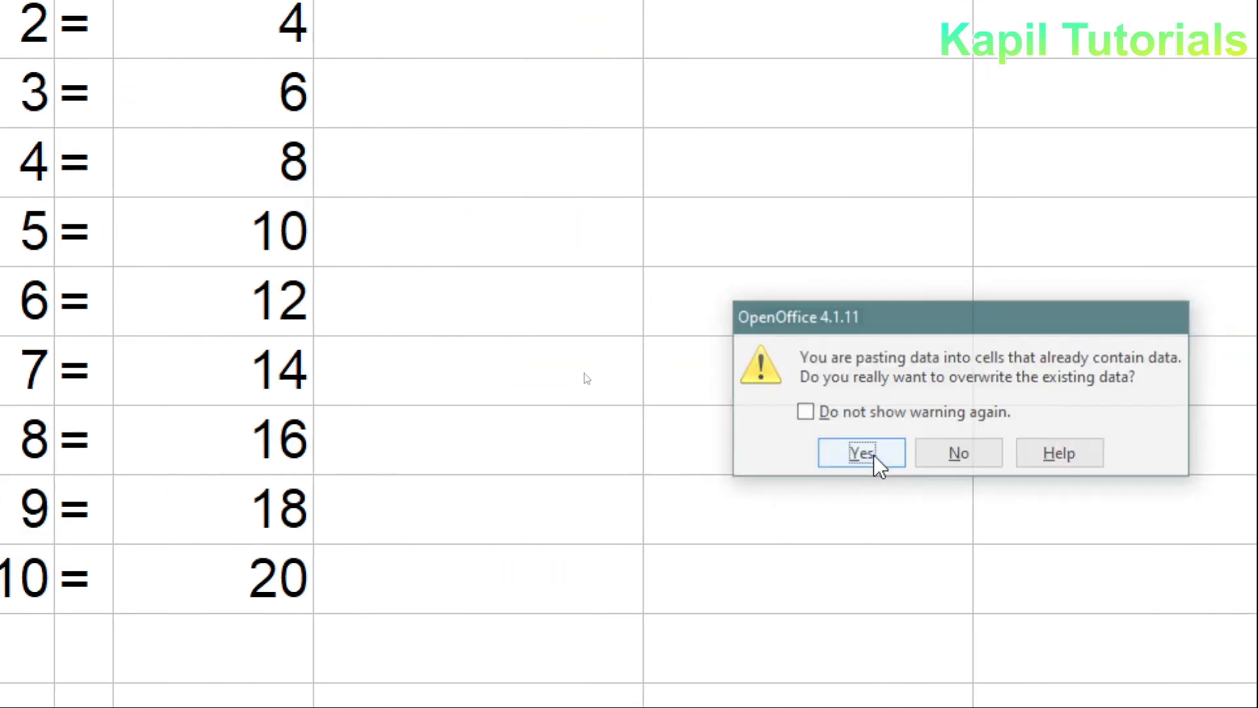
click(862, 453)
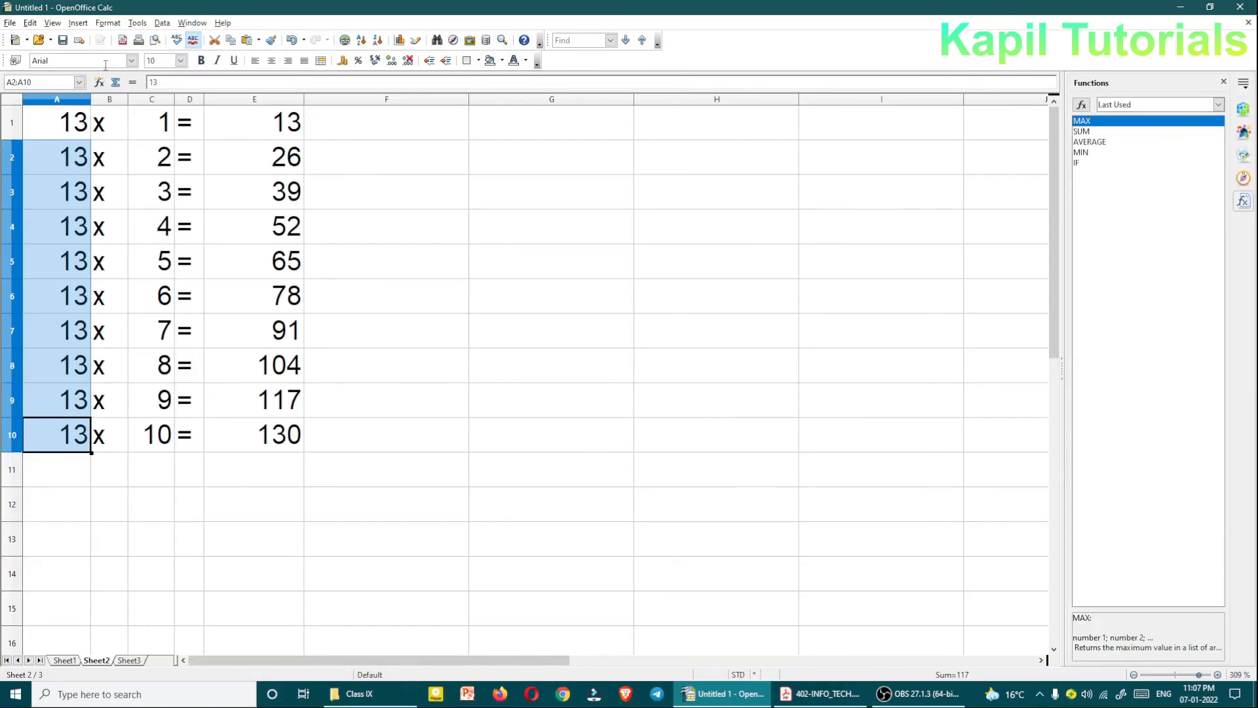
click(157, 245)
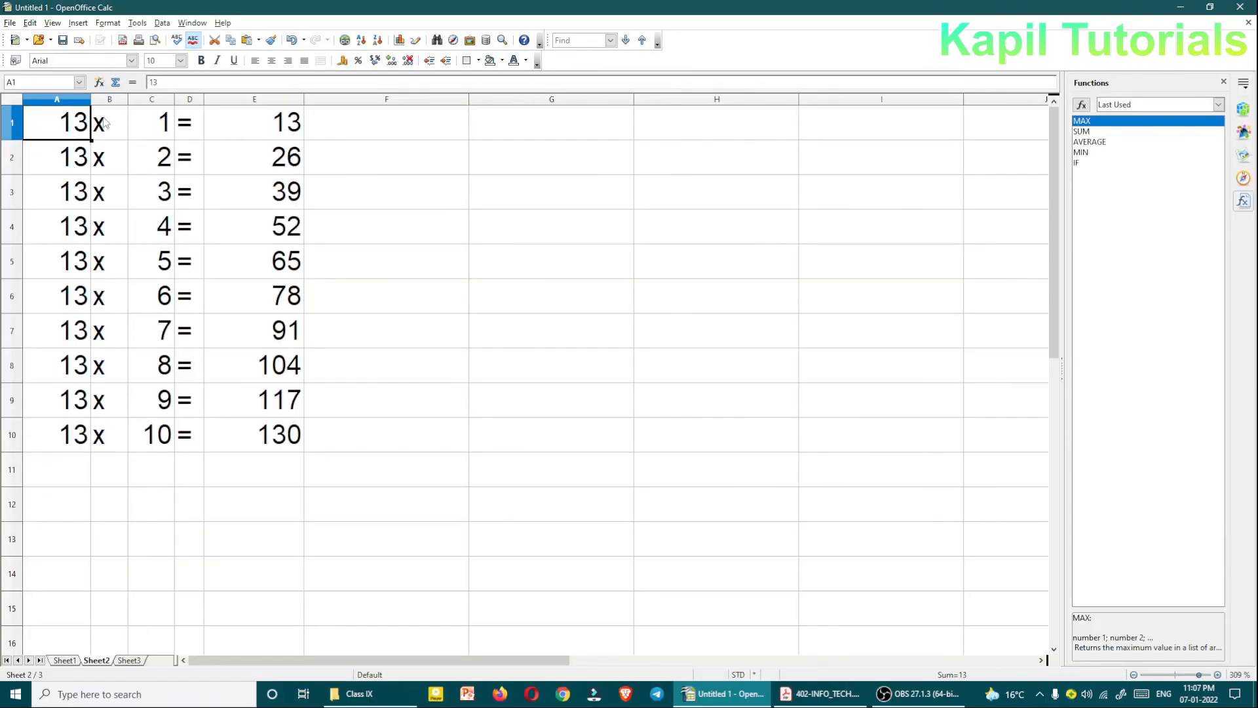
drag(56, 124, 261, 436)
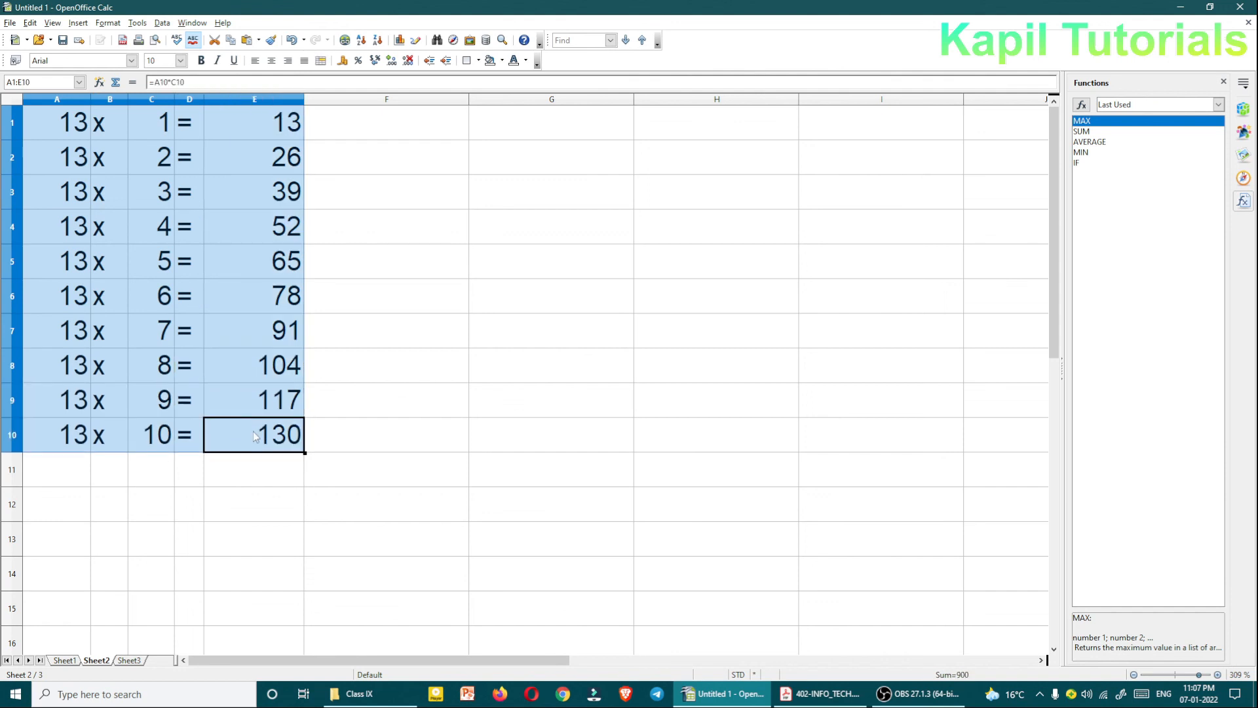
click(253, 434)
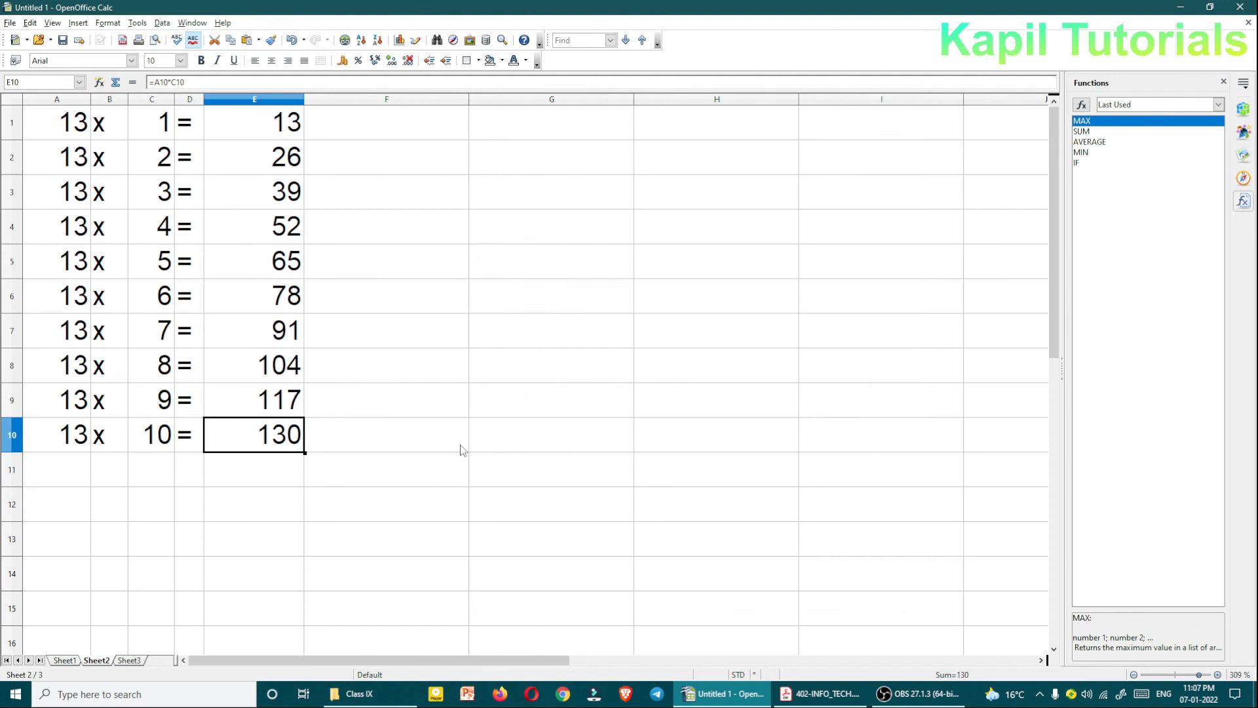